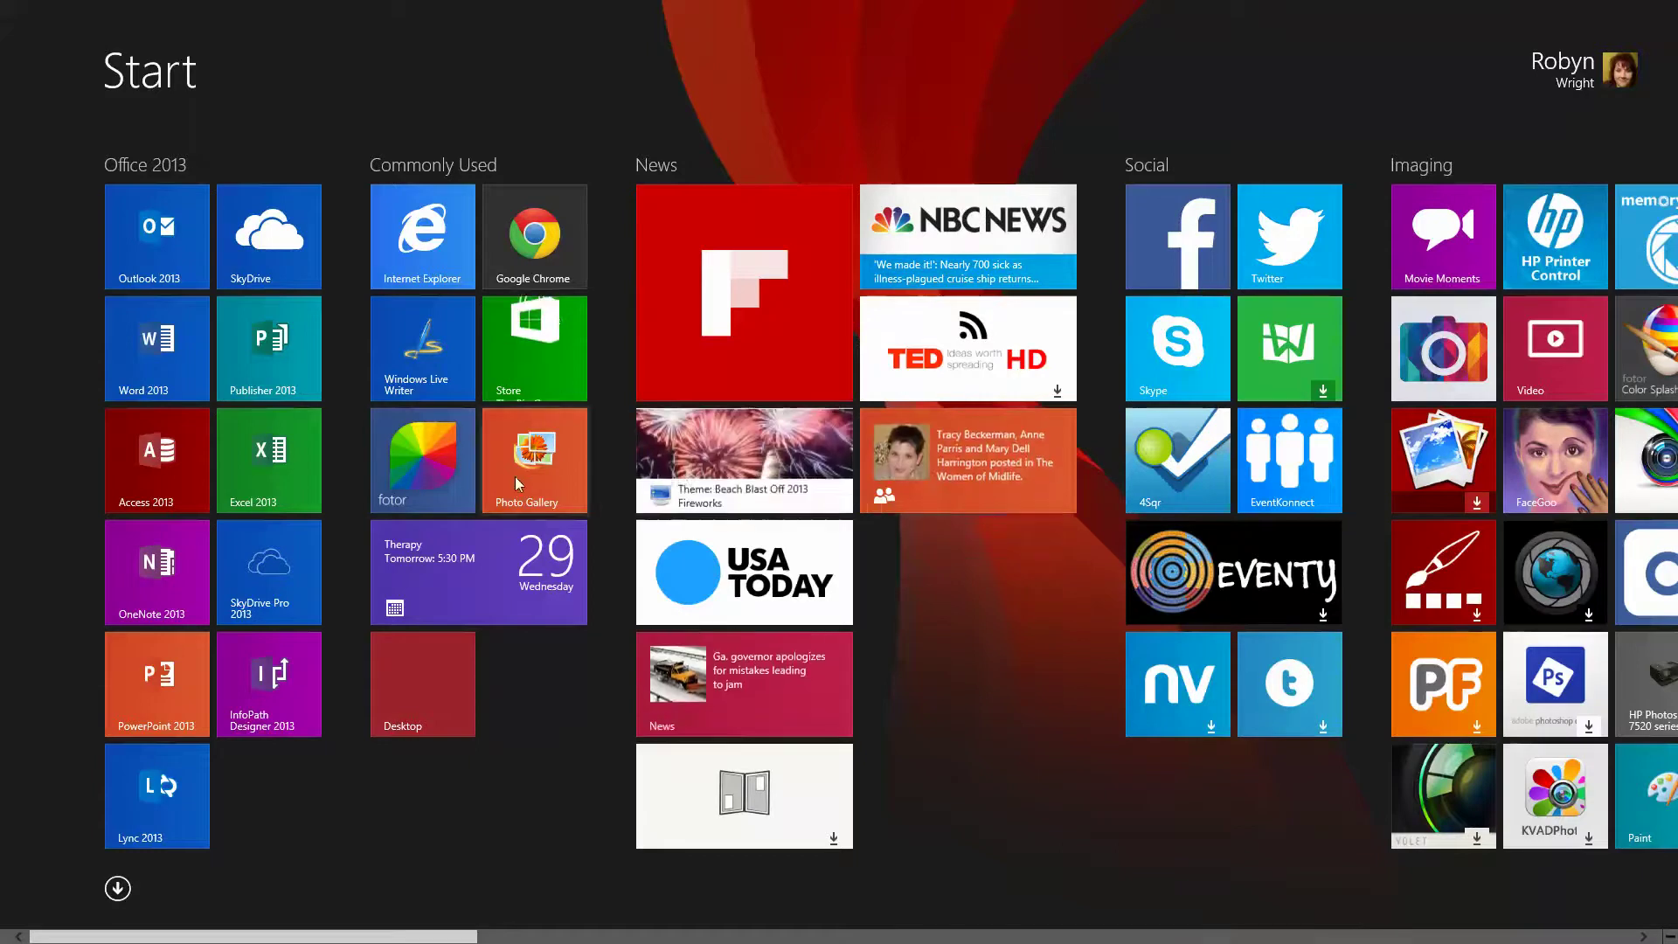
Step: Shrink the Outlook 2013 tile to Small, then restore it to Medium
scroll(505, 473, "down", 15)
scroll(523, 479, "down", 12)
scroll(1514, 585, "up", 20)
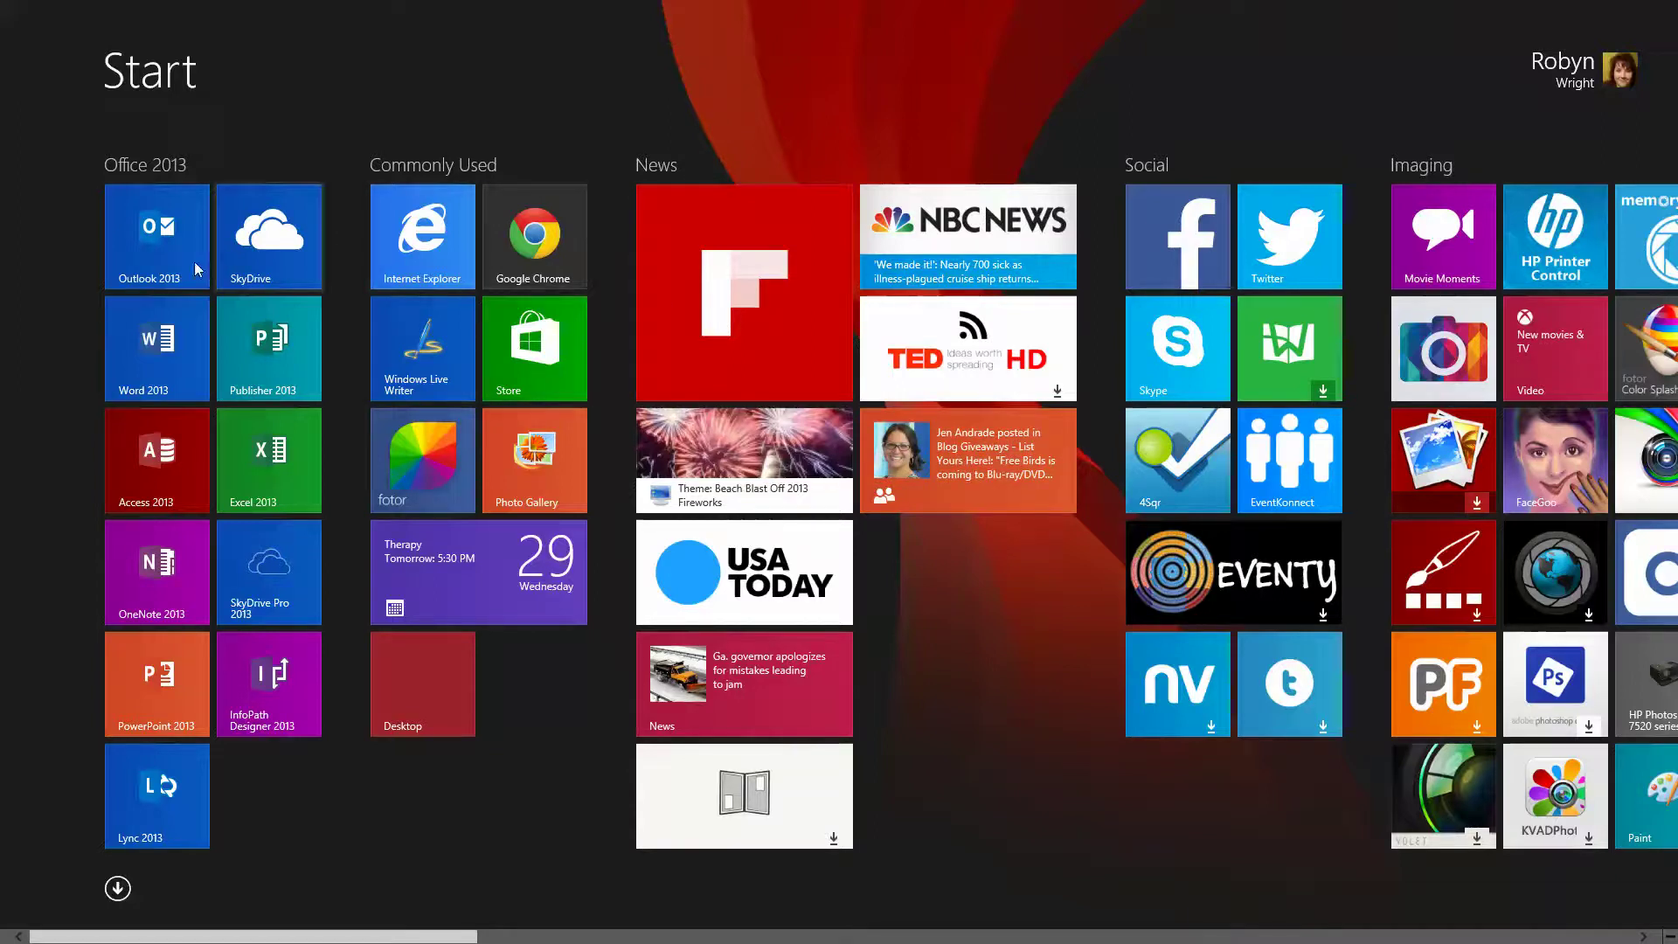
right_click(152, 250)
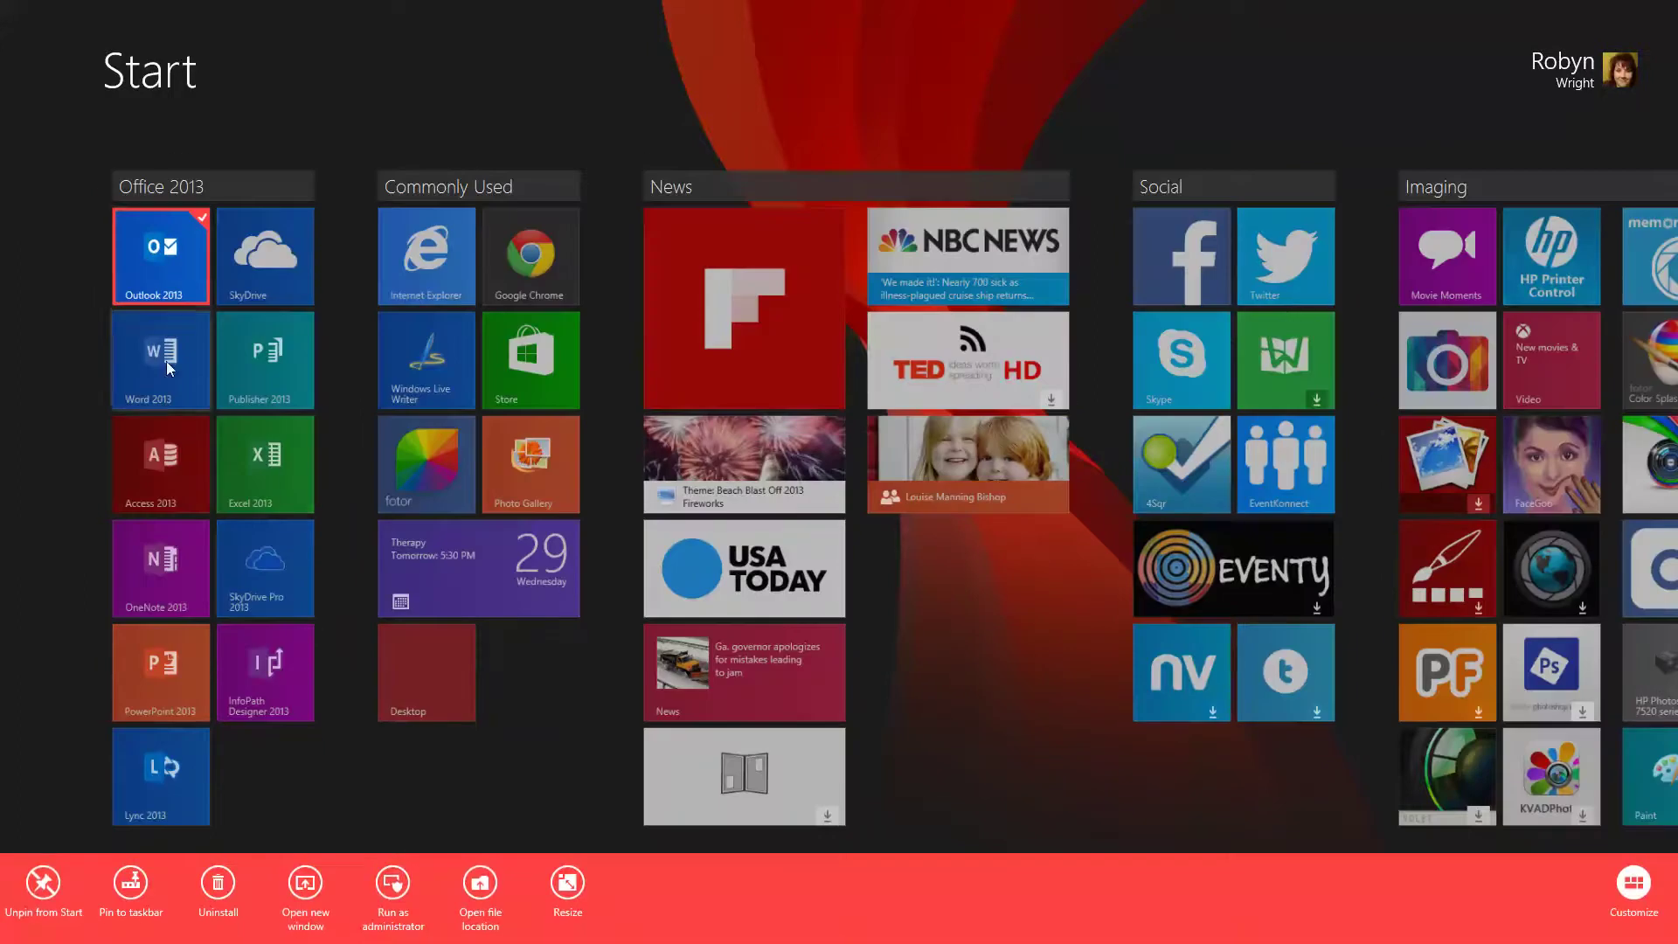
mouse_move(22, 934)
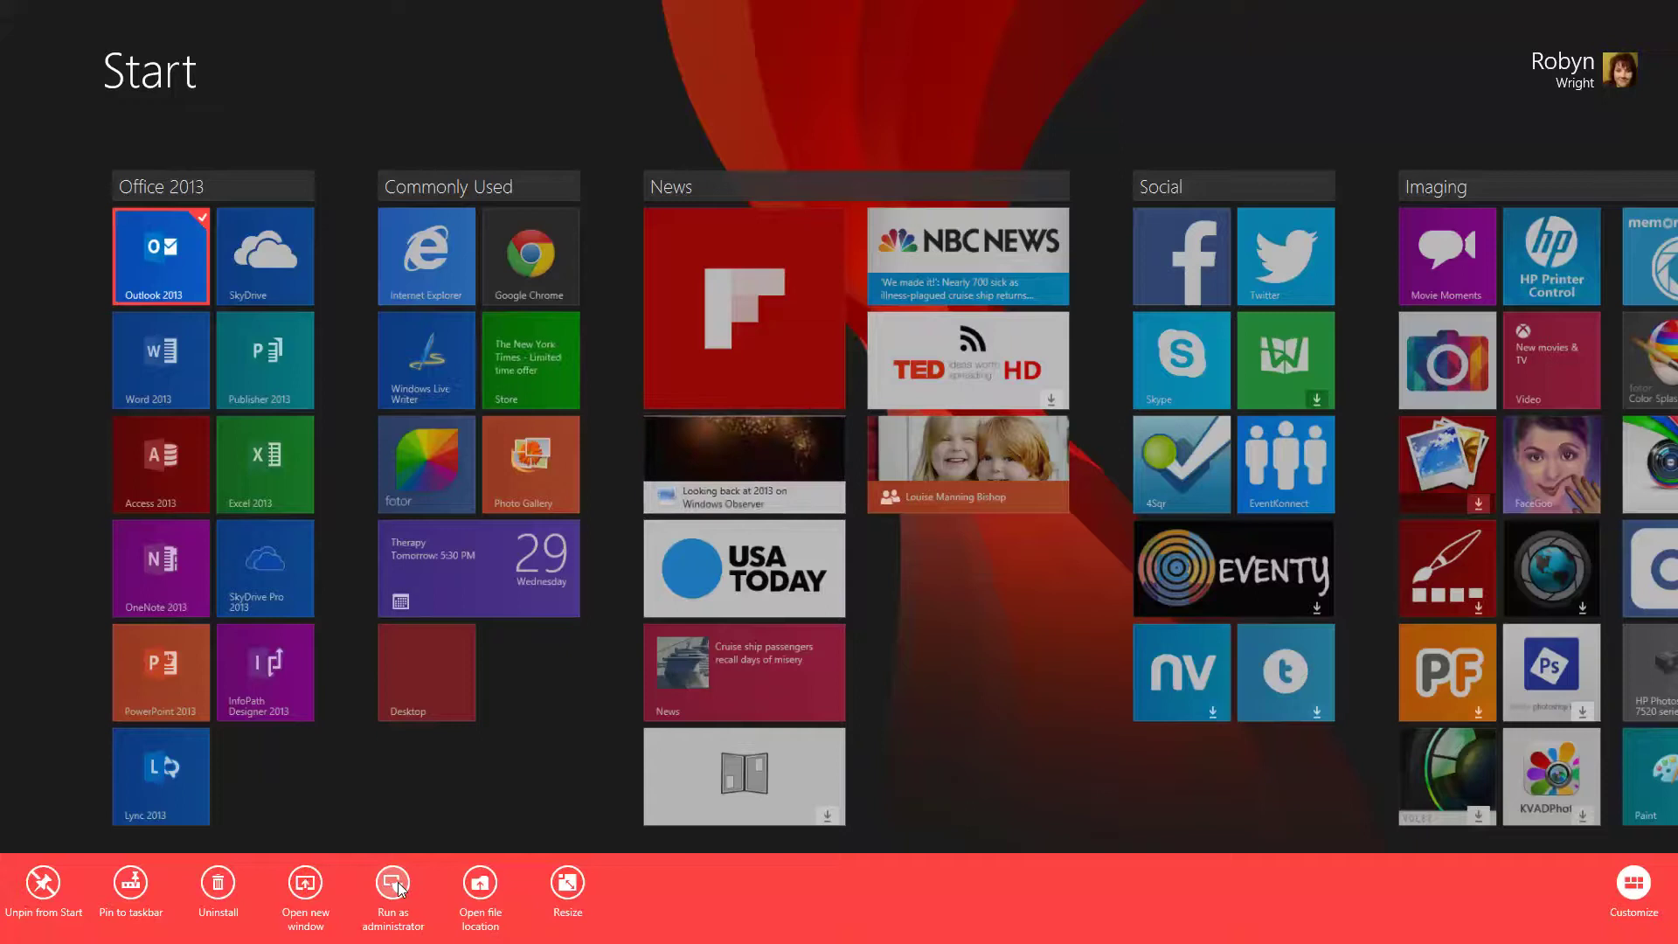
left_click(570, 886)
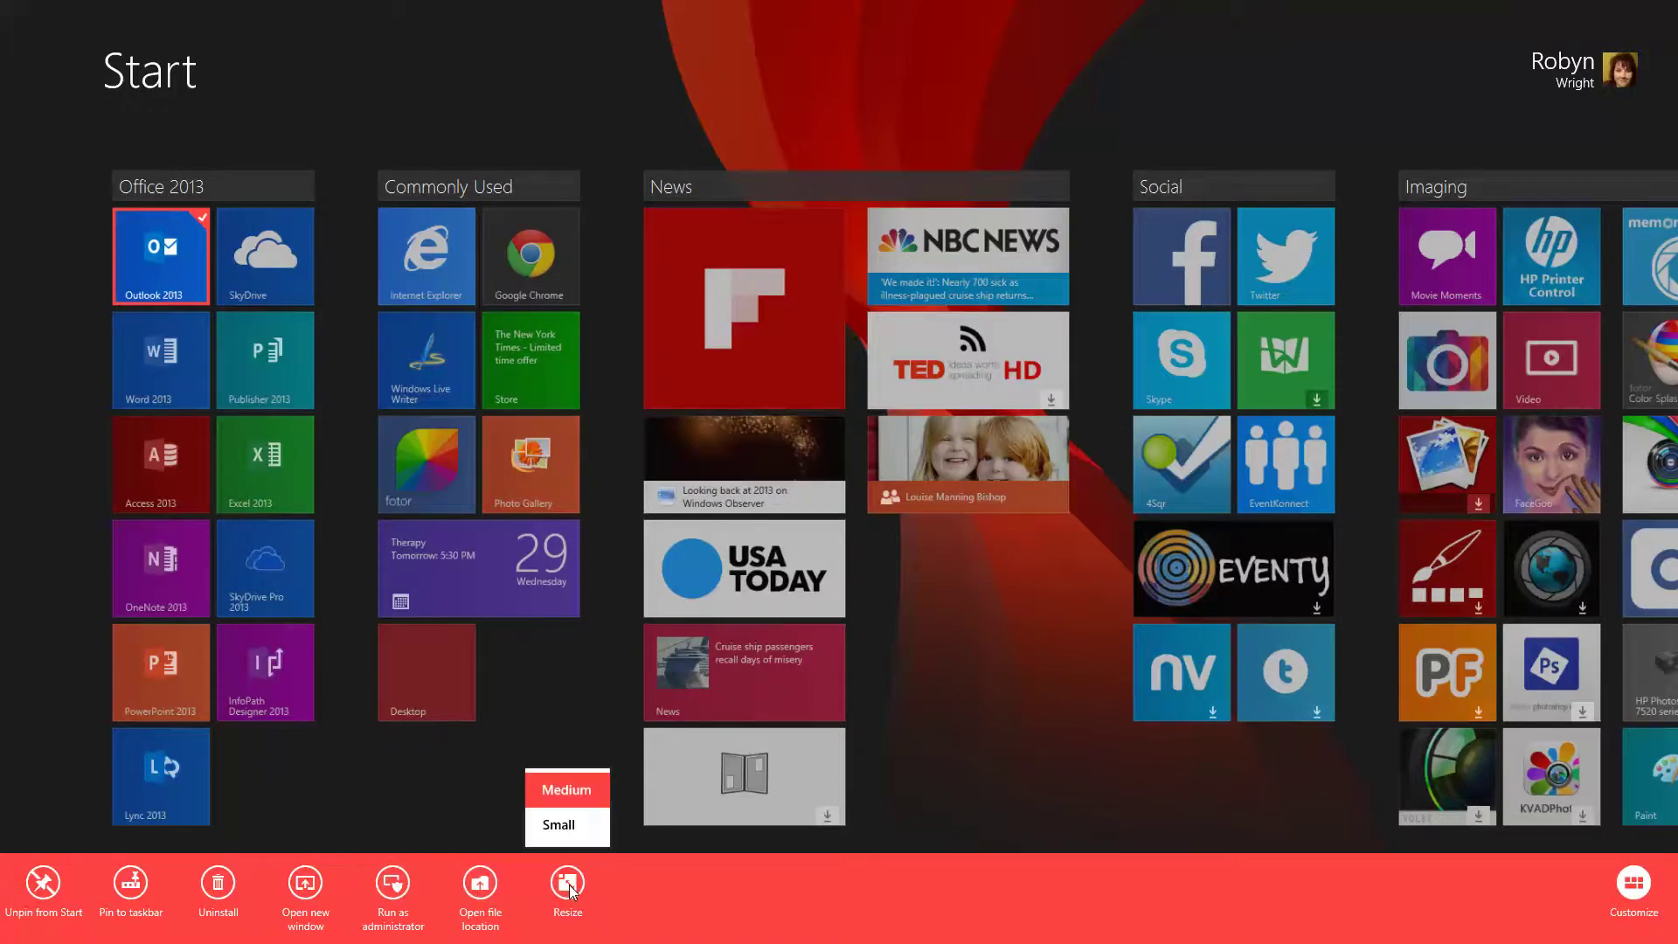
left_click(570, 823)
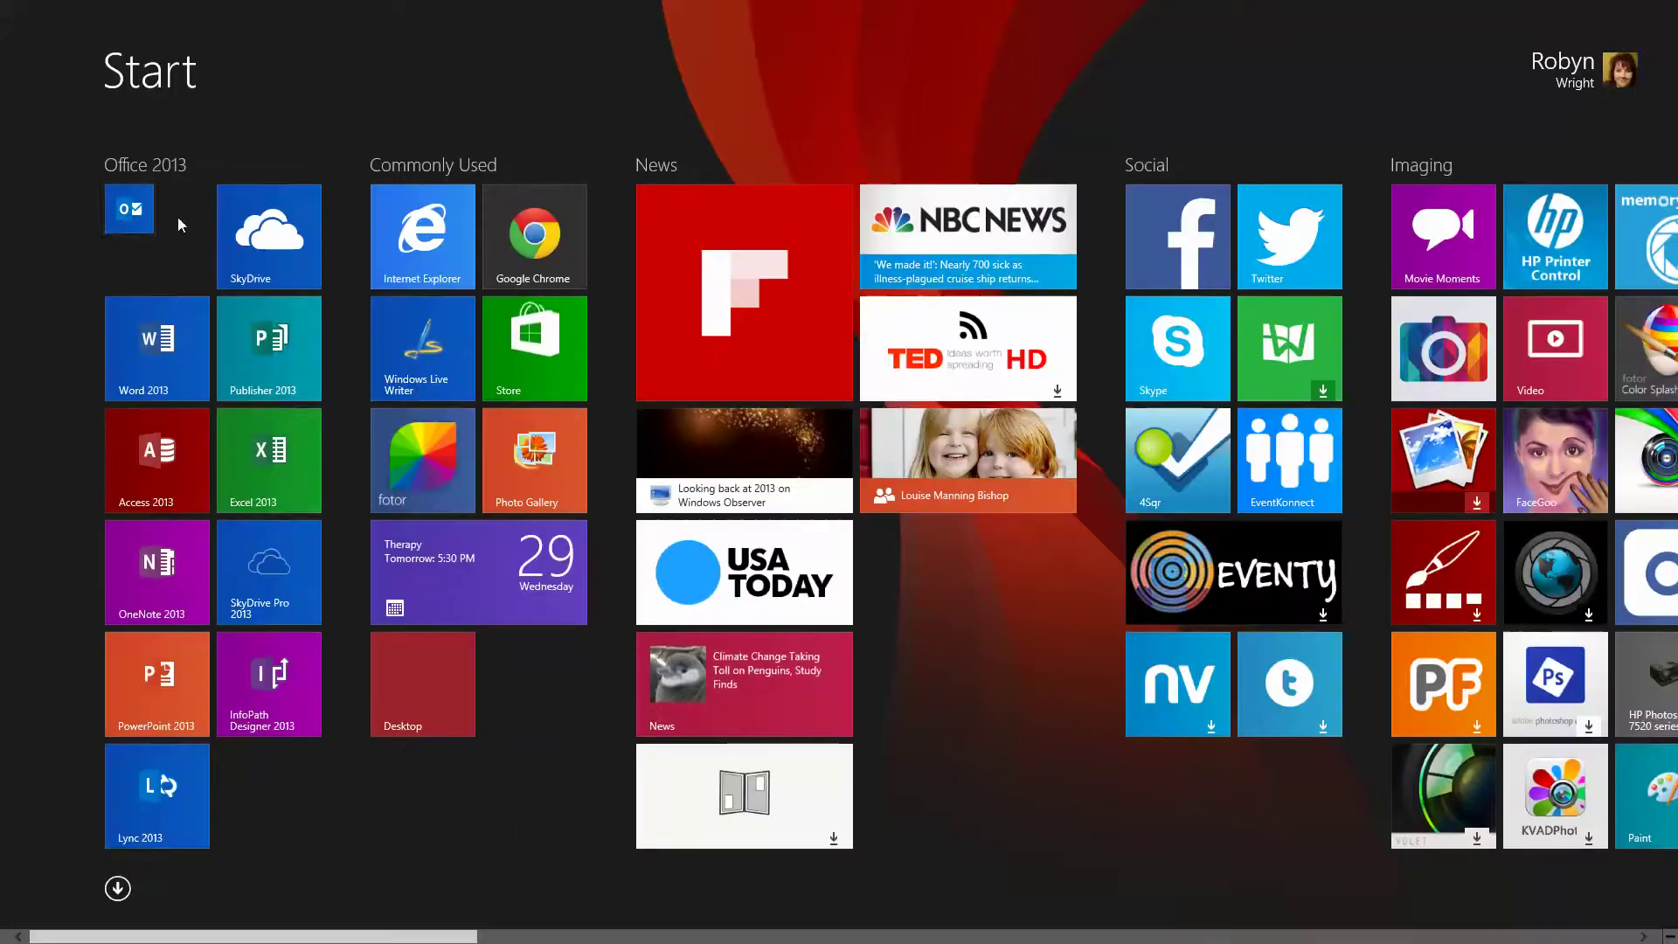
right_click(147, 226)
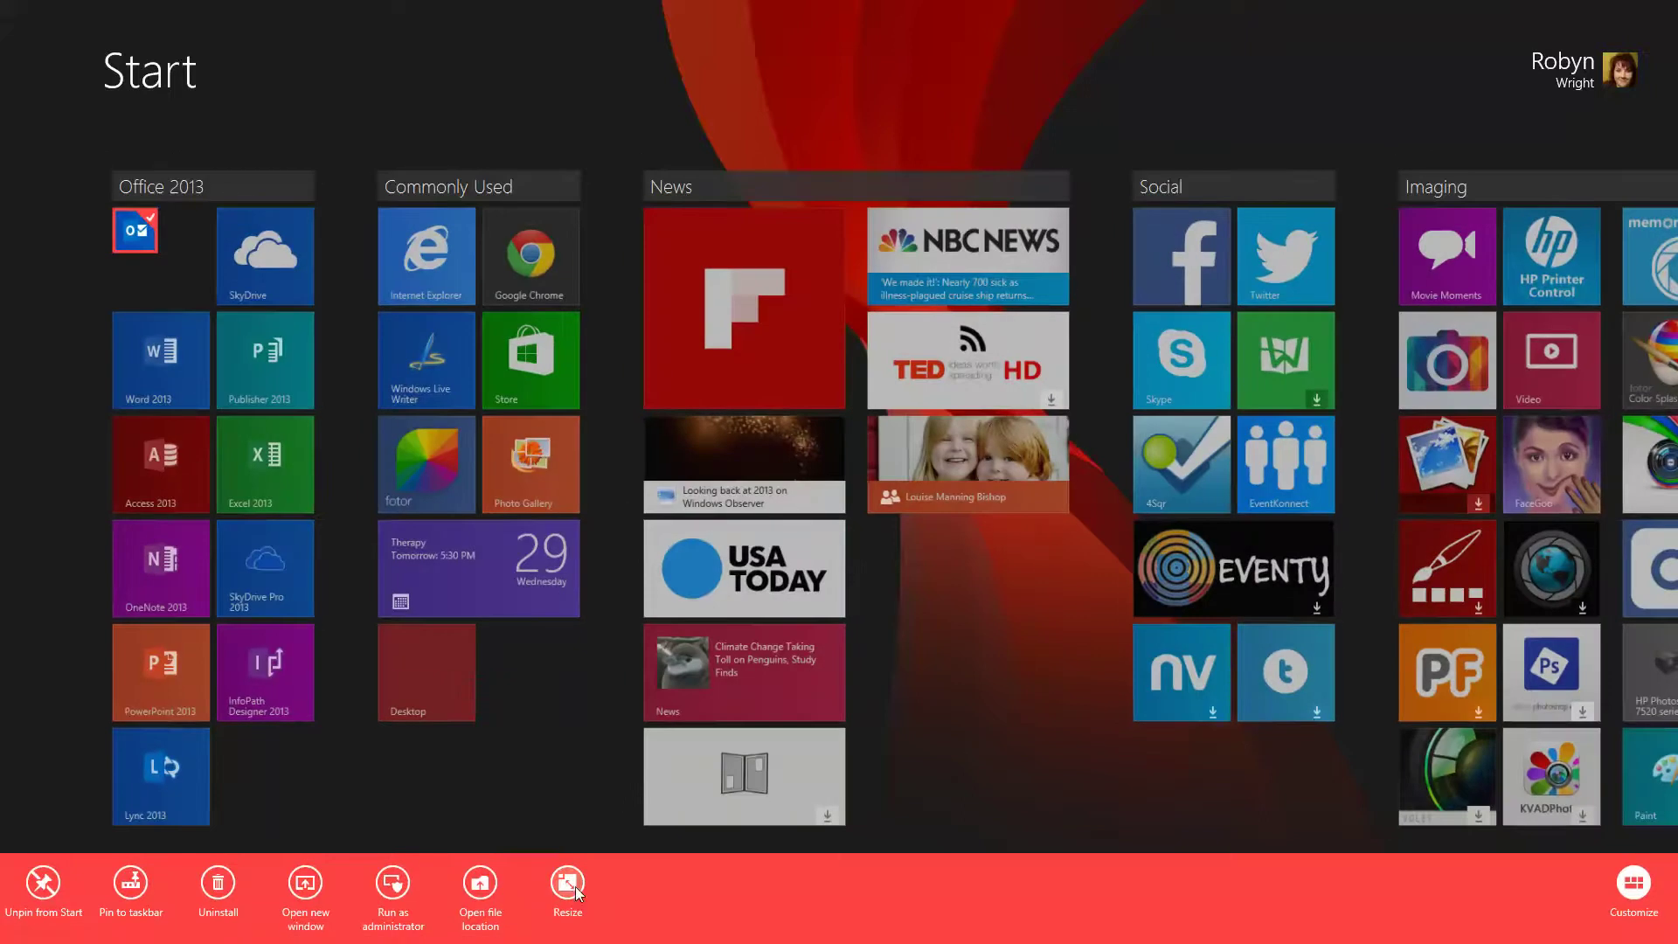
left_click(564, 884)
left_click(568, 789)
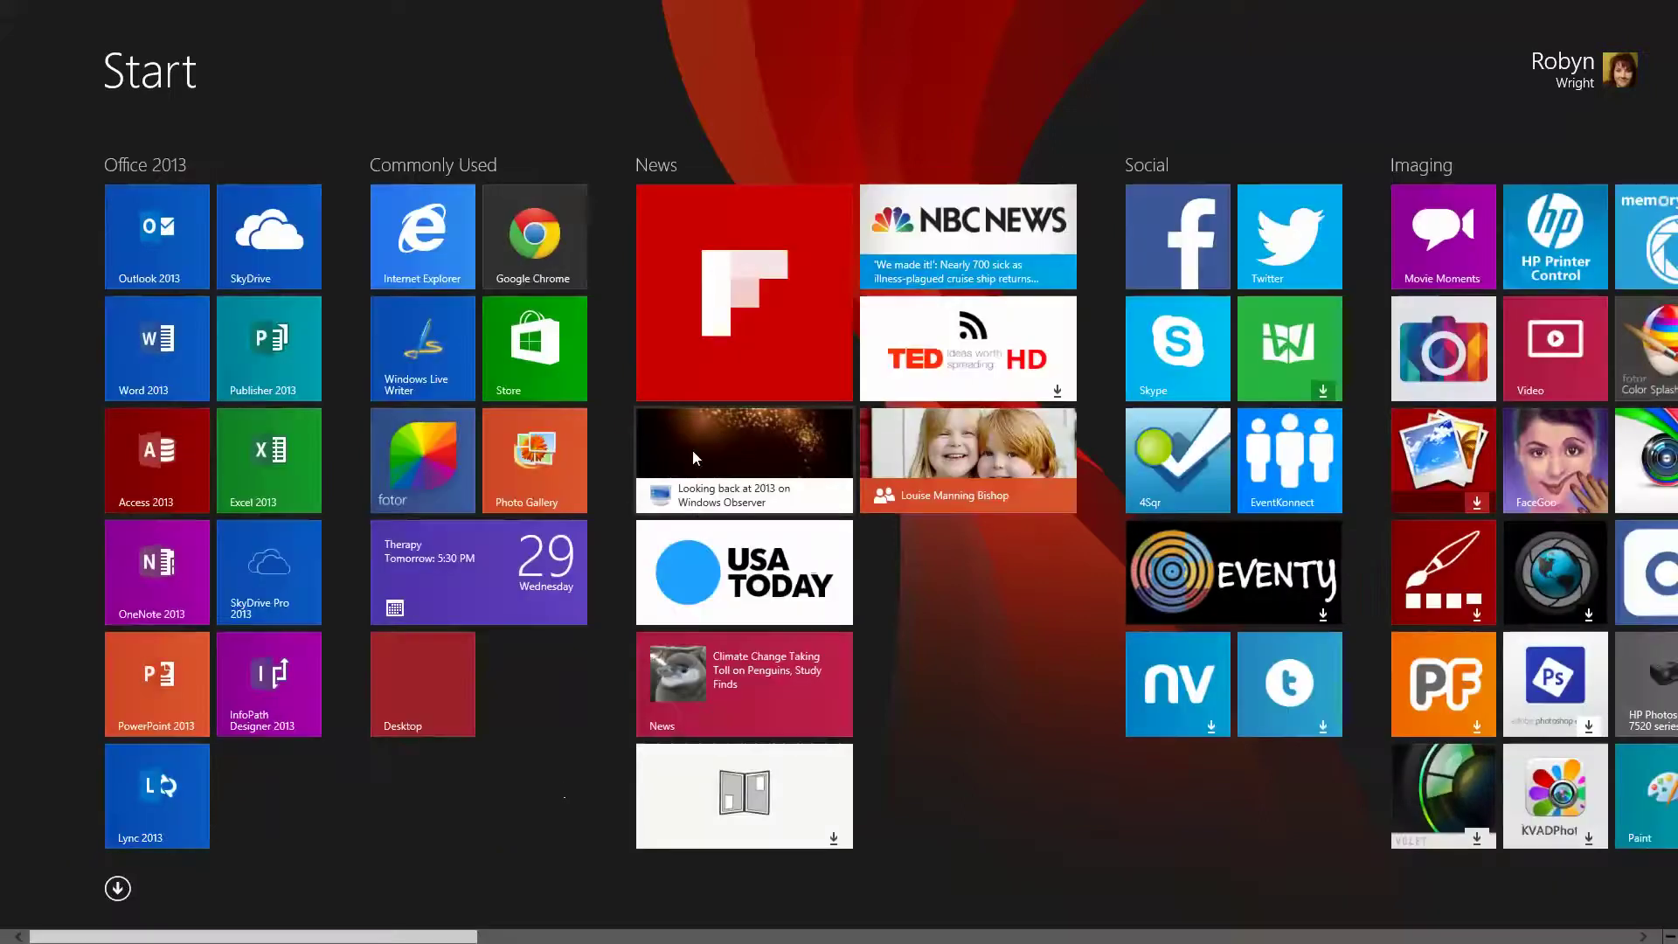
Step: Resize the Flipboard tile to Wide, then Medium, and finally back to Large
right_click(726, 301)
left_click(218, 901)
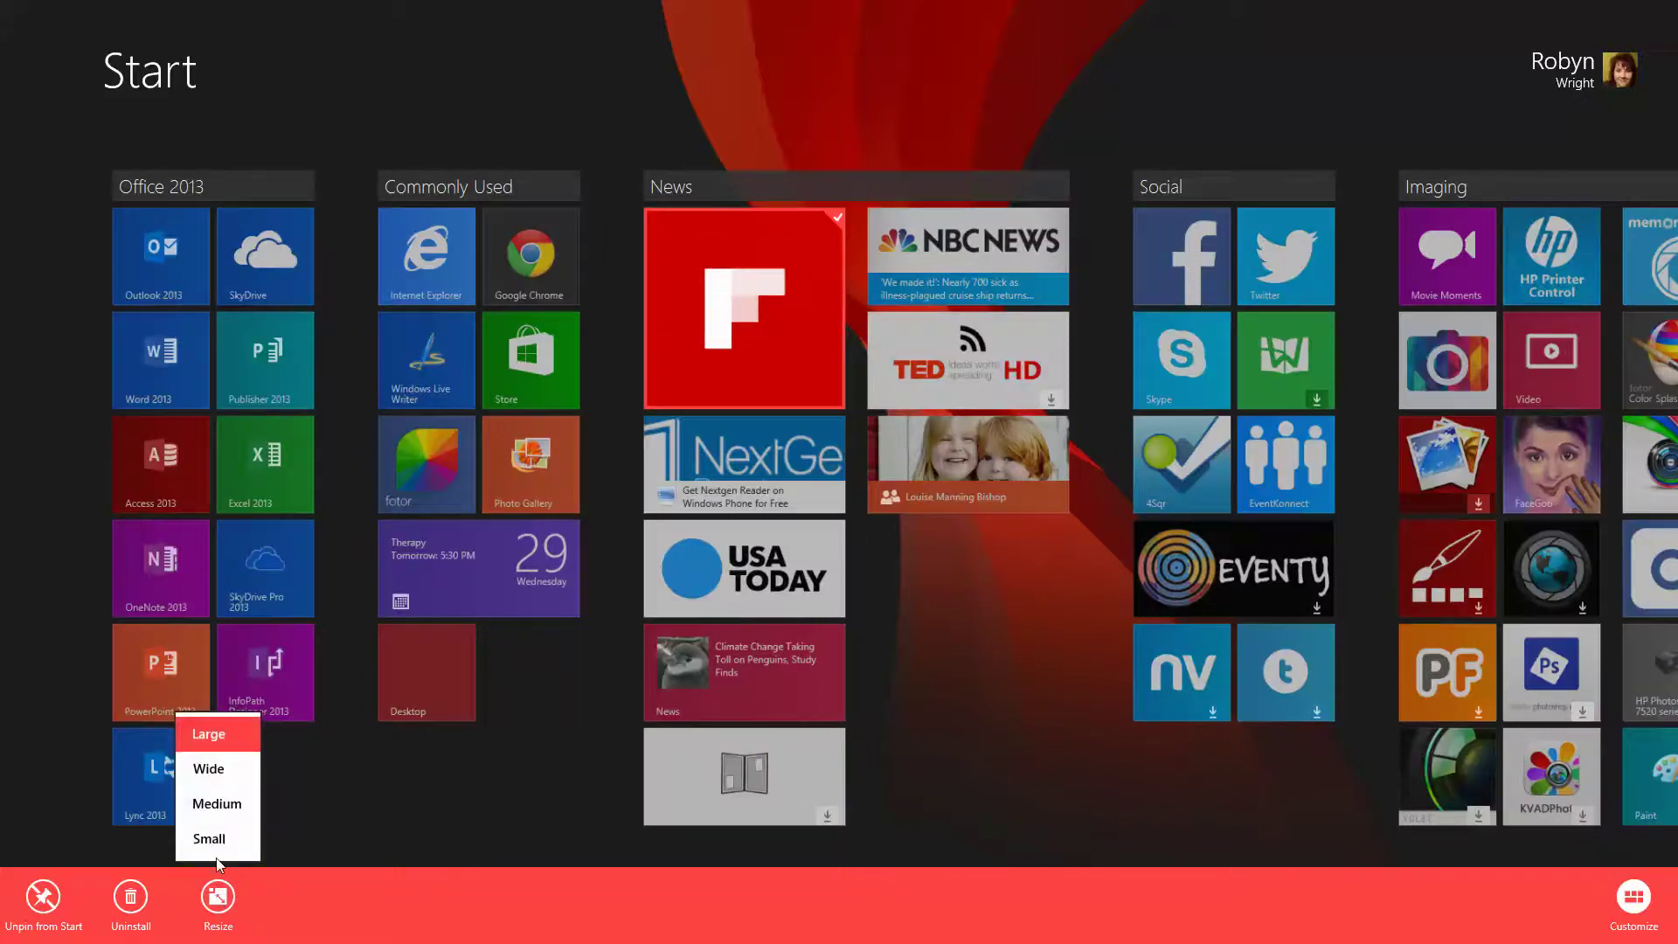
left_click(242, 768)
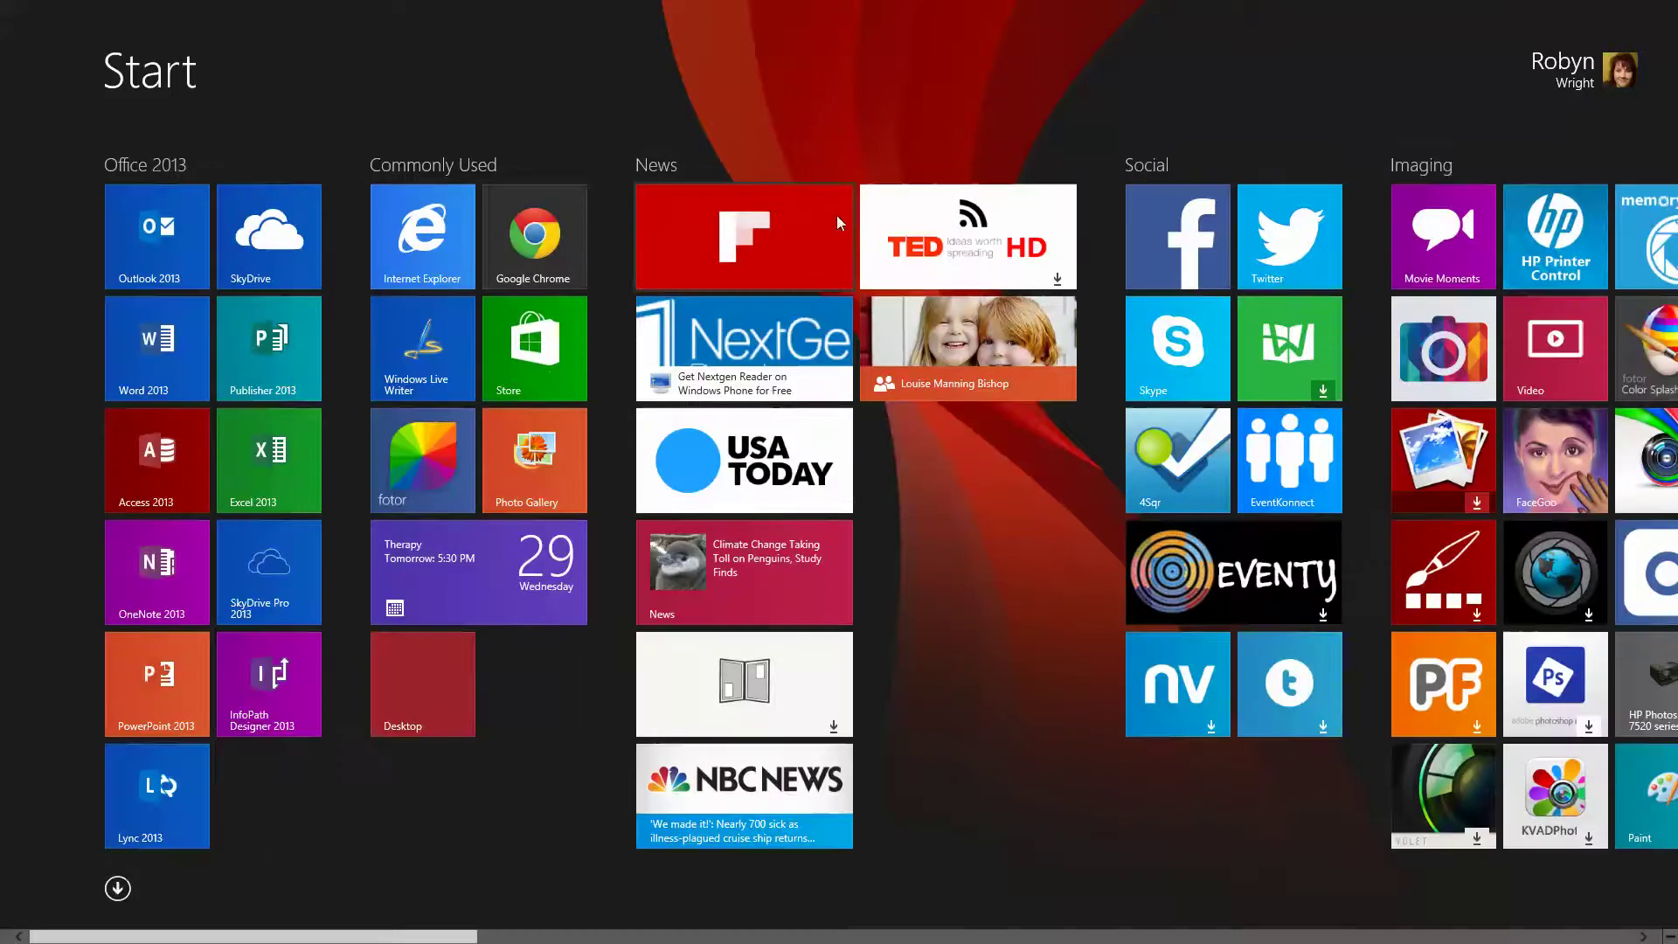
right_click(843, 267)
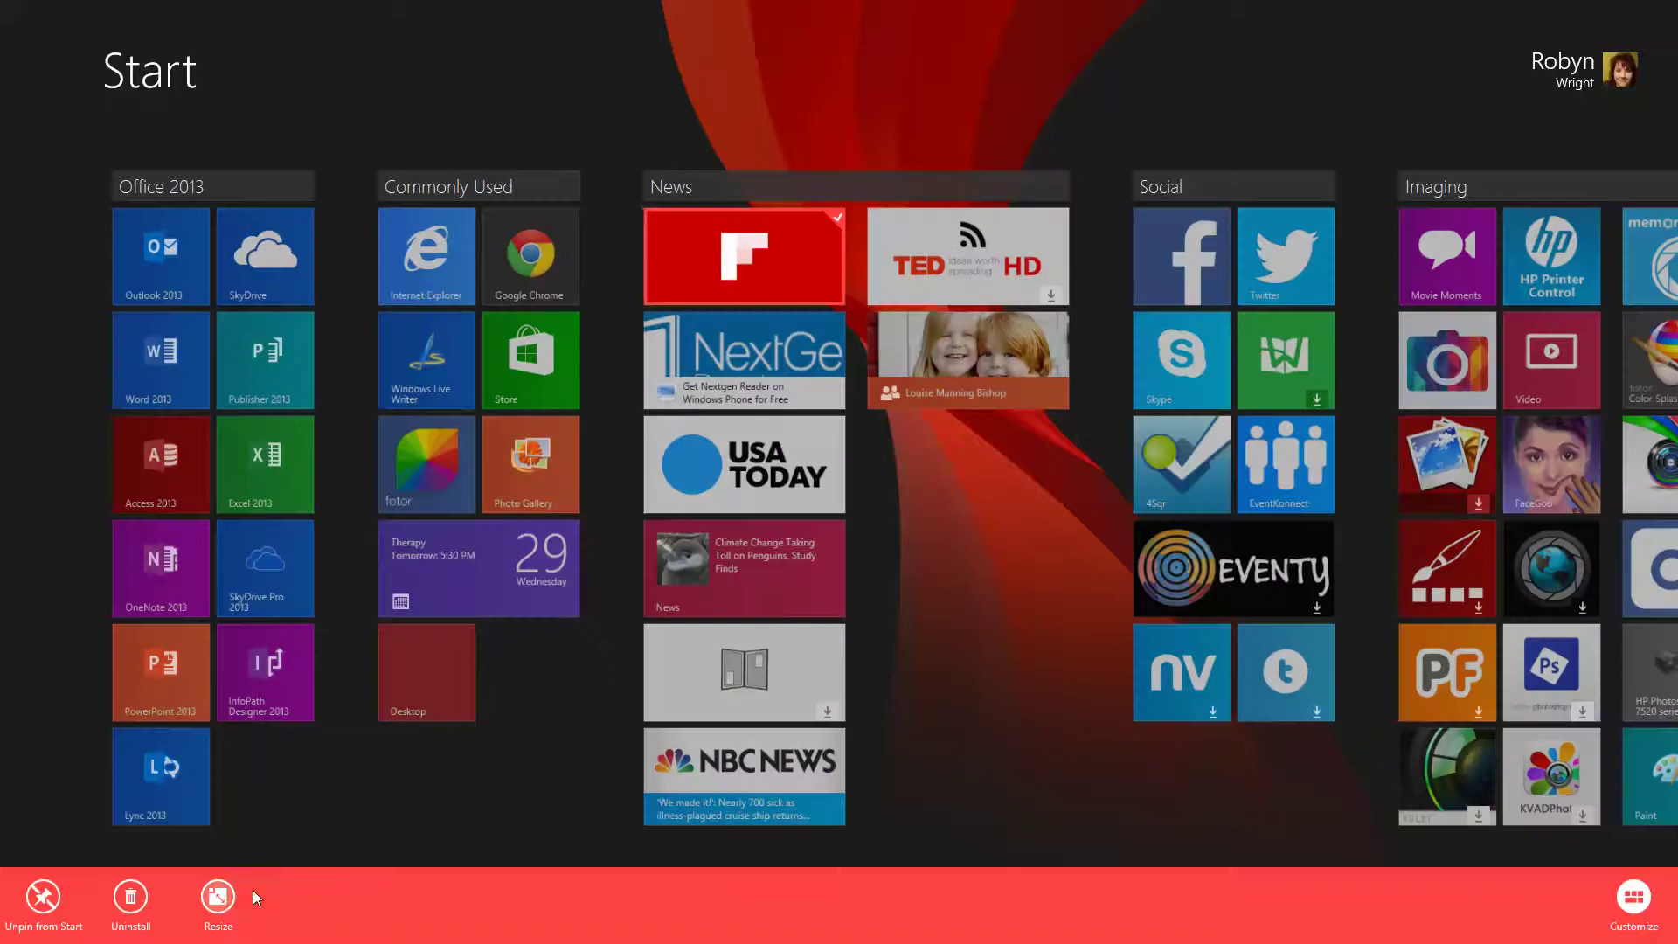
left_click(233, 902)
left_click(229, 799)
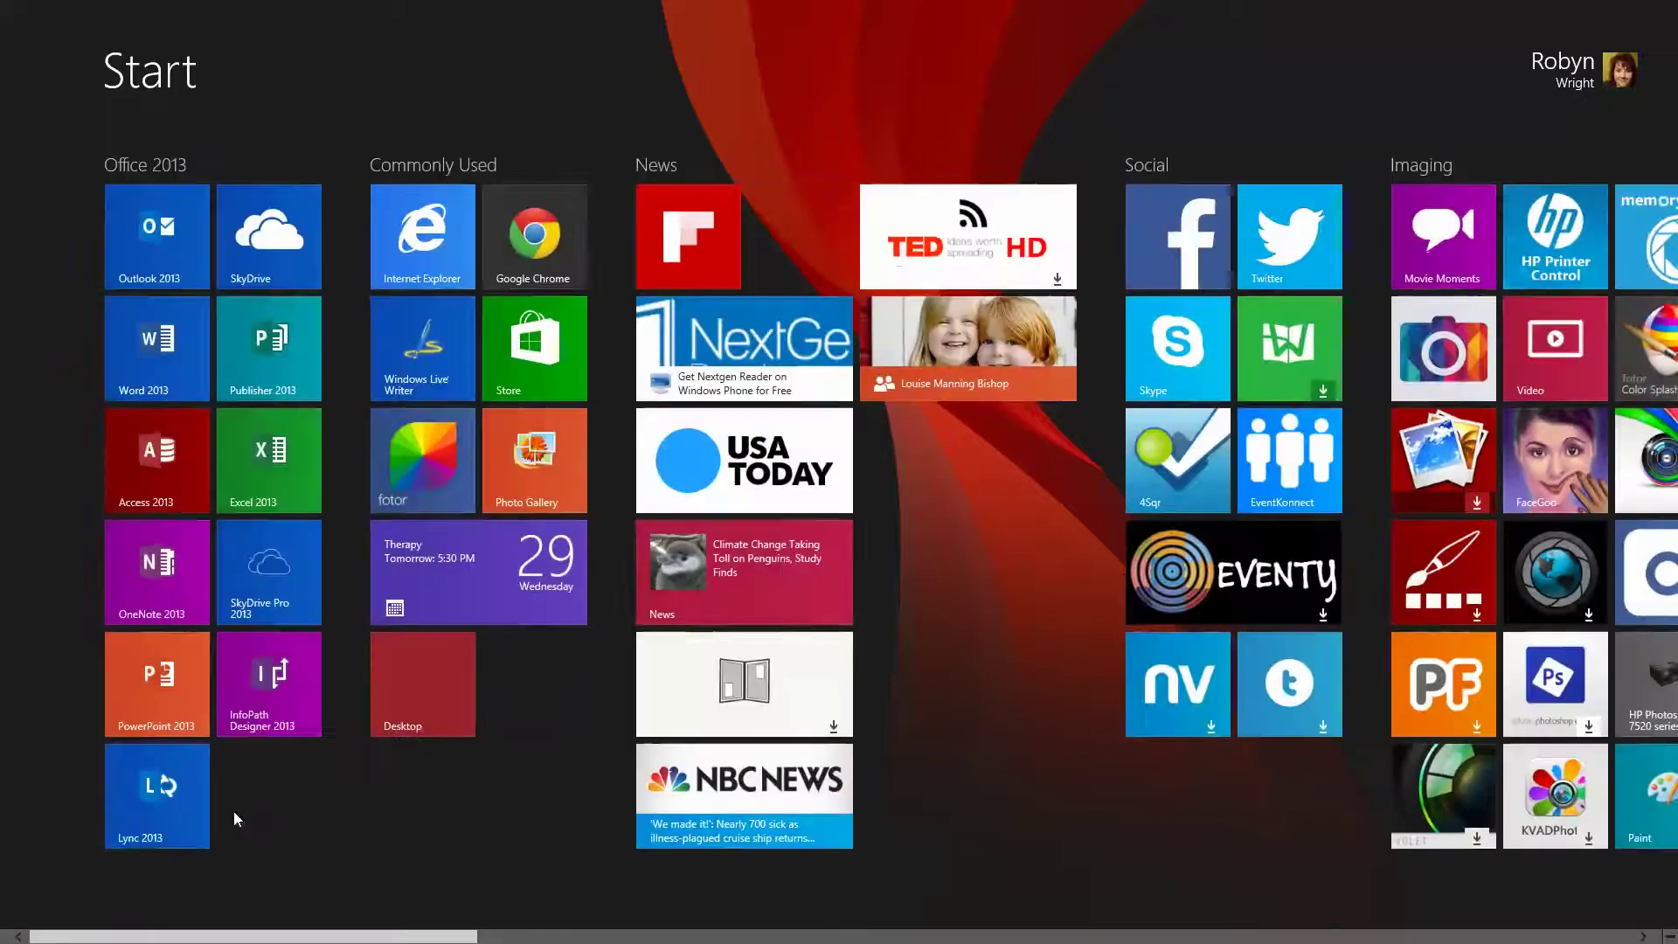
right_click(690, 236)
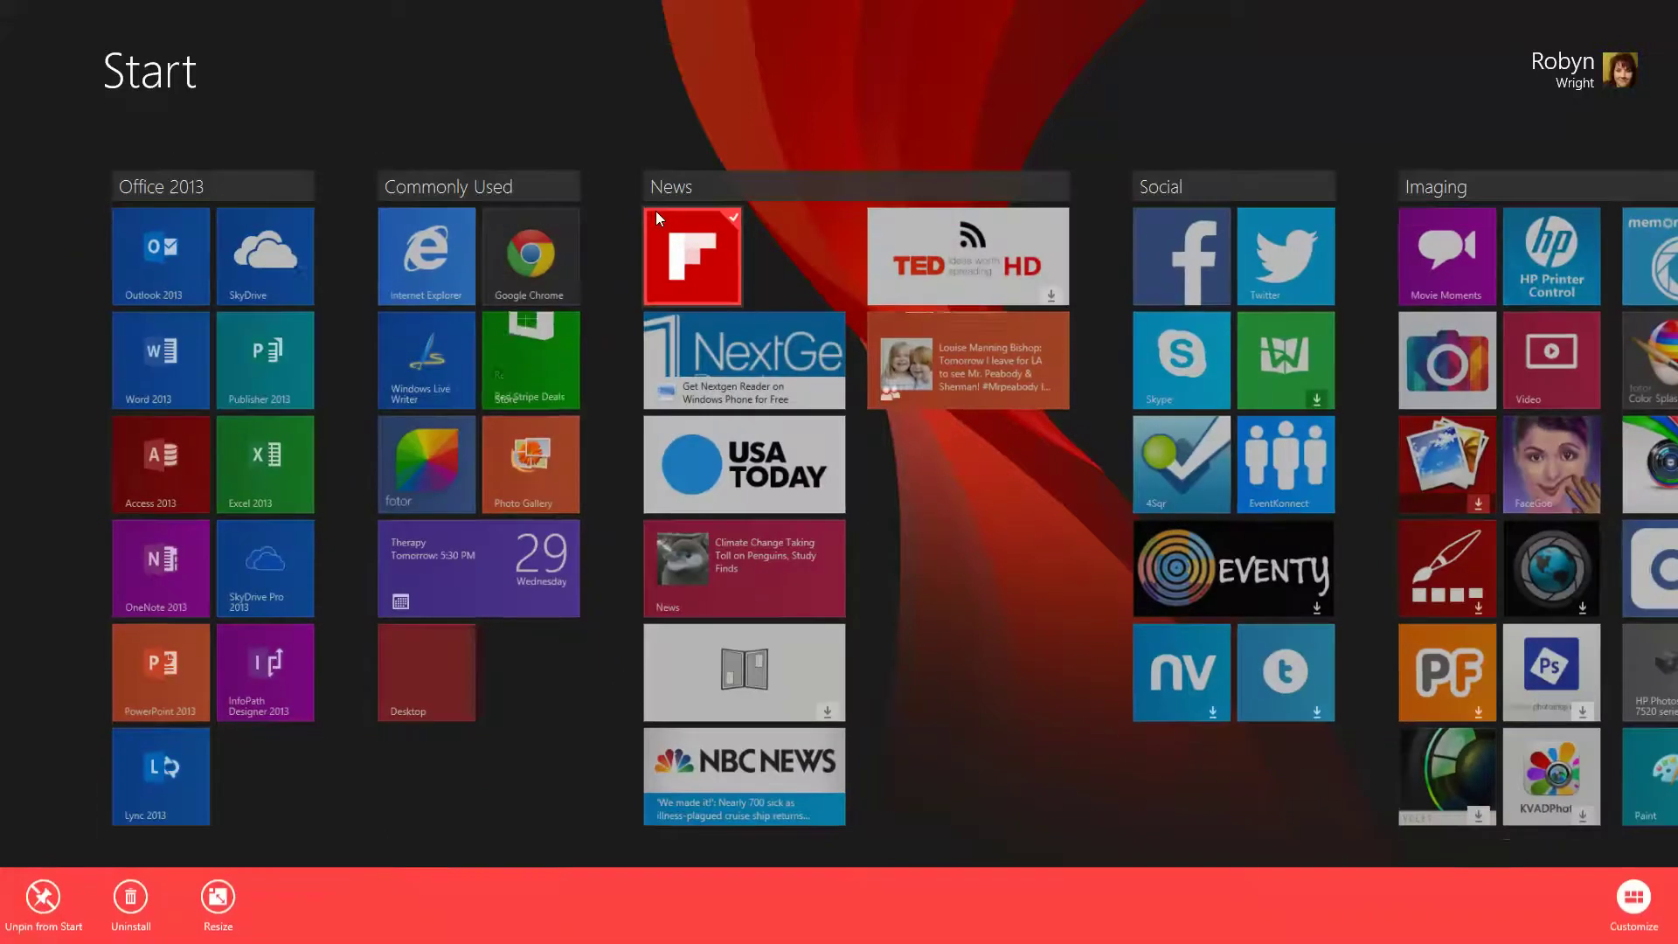
left_click(230, 909)
left_click(241, 744)
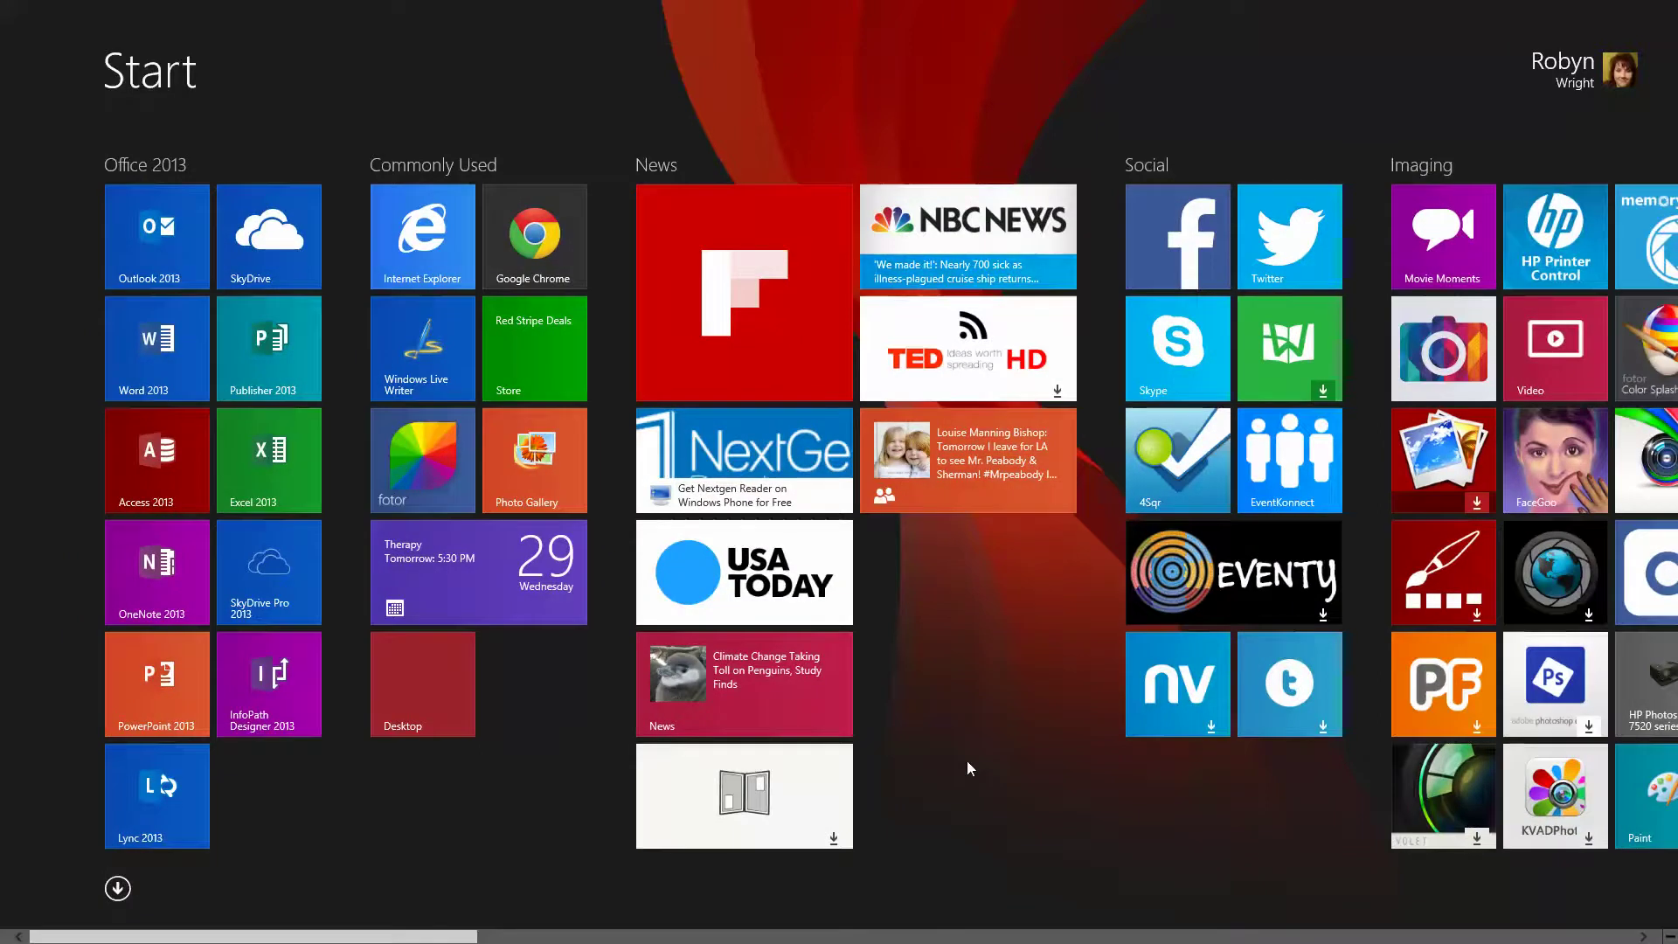
Step: Scroll the Start screen back left and bring up the app bar with Customize
scroll(967, 765, "right", 3)
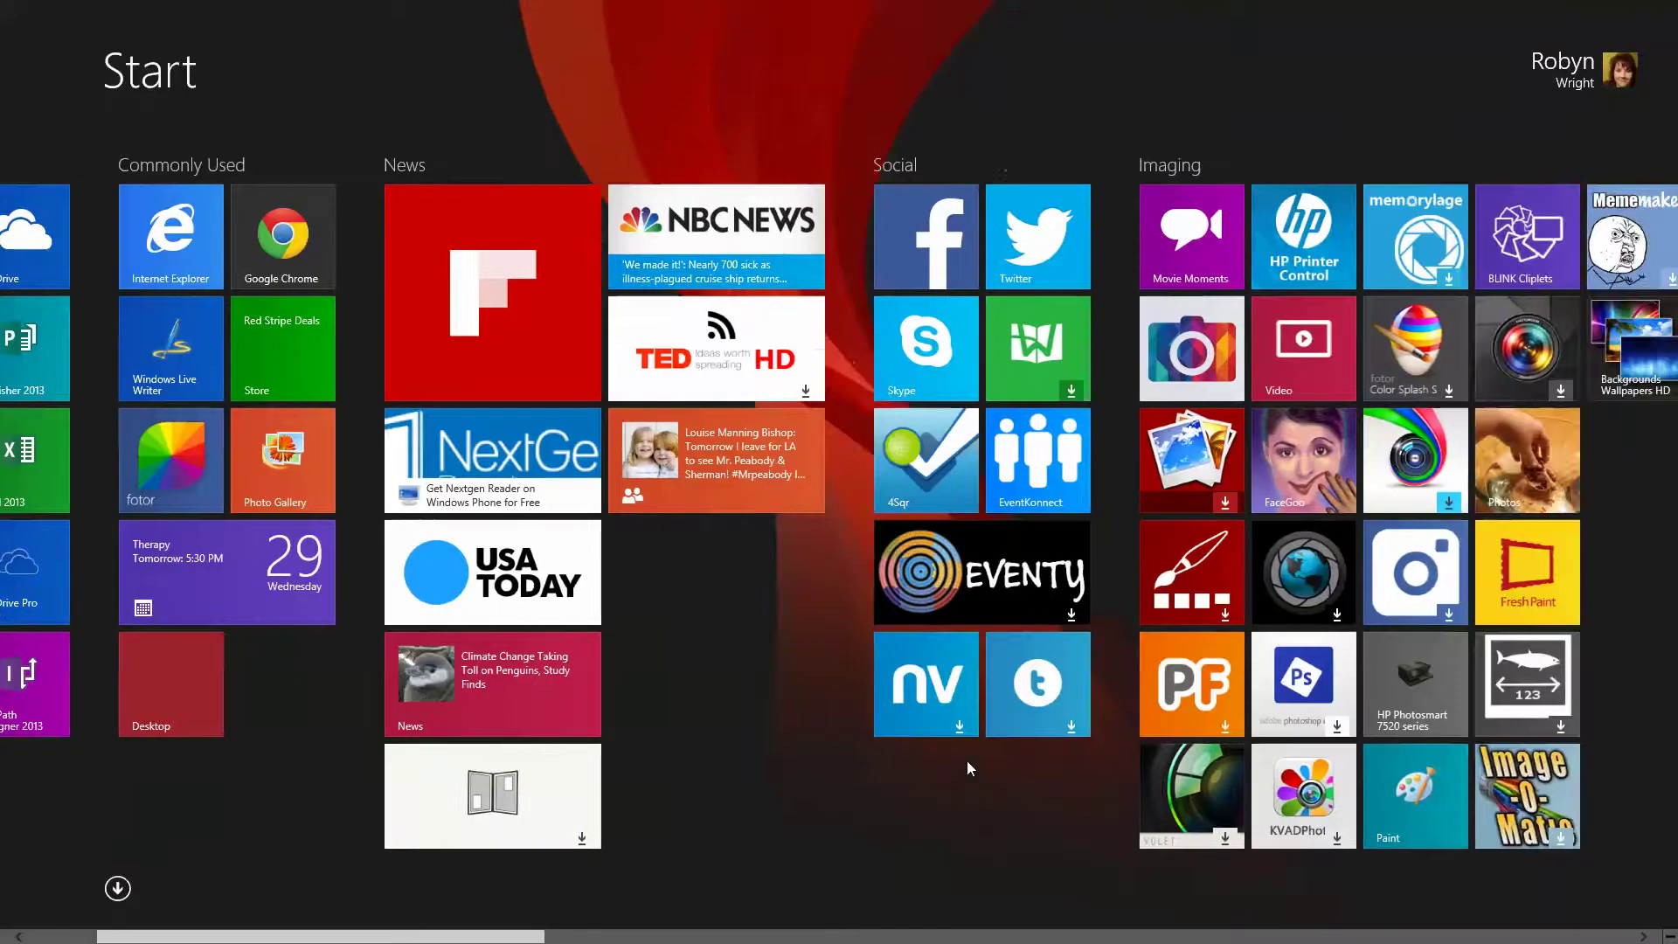
scroll(766, 804, "left", 2)
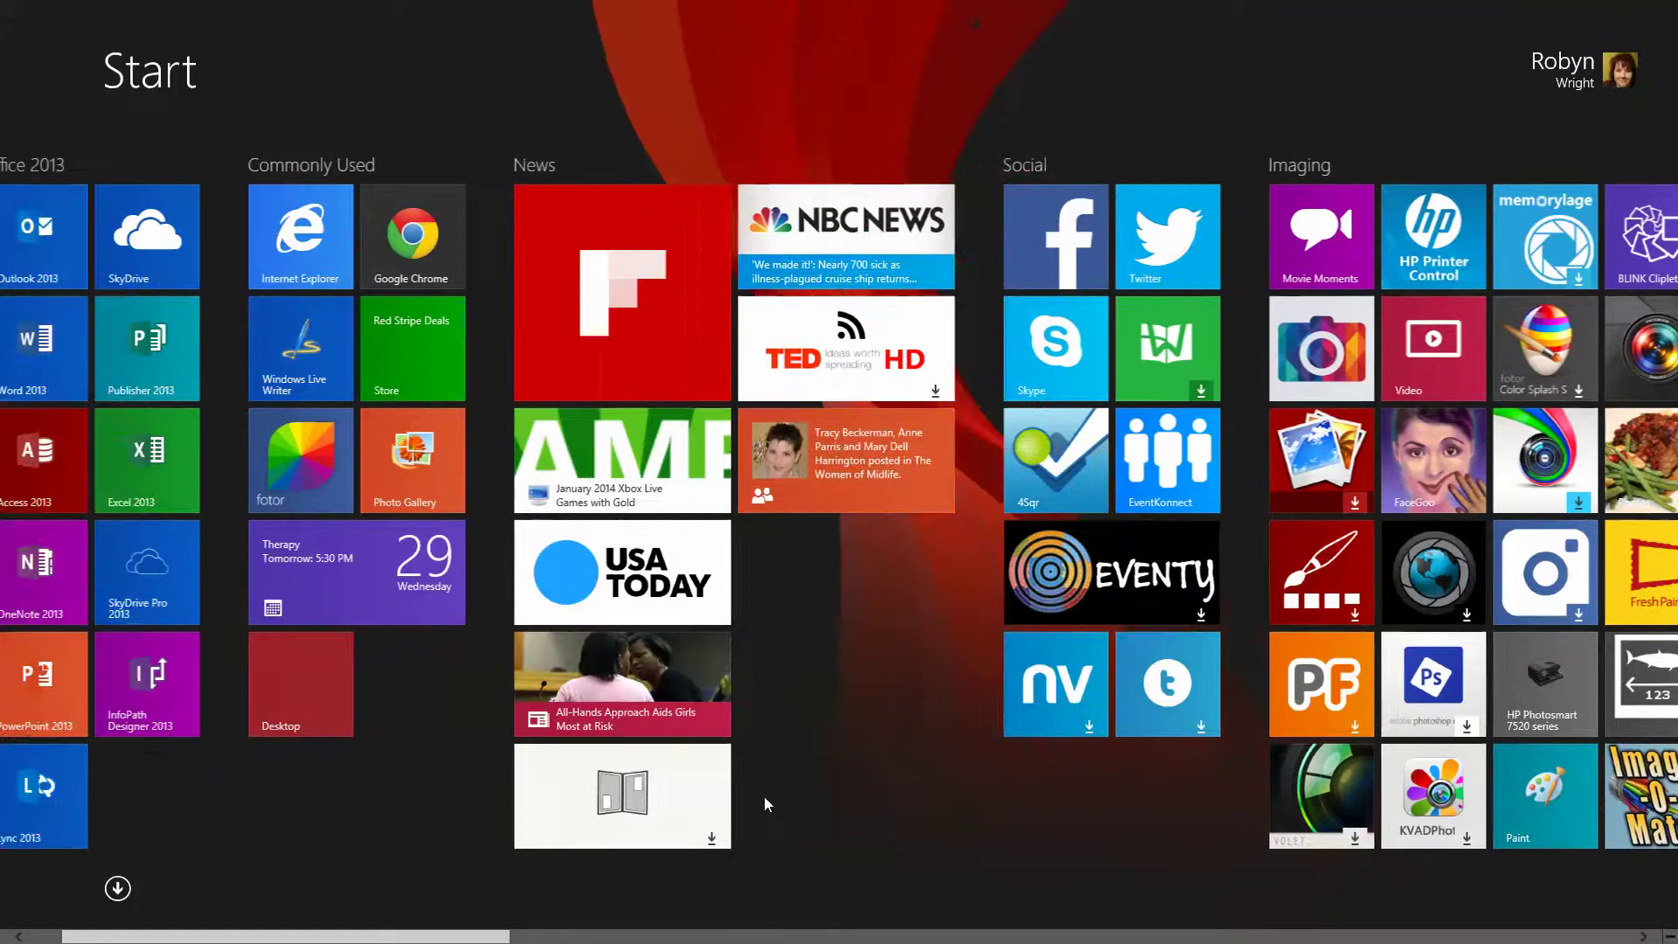
scroll(765, 799, "left", 2)
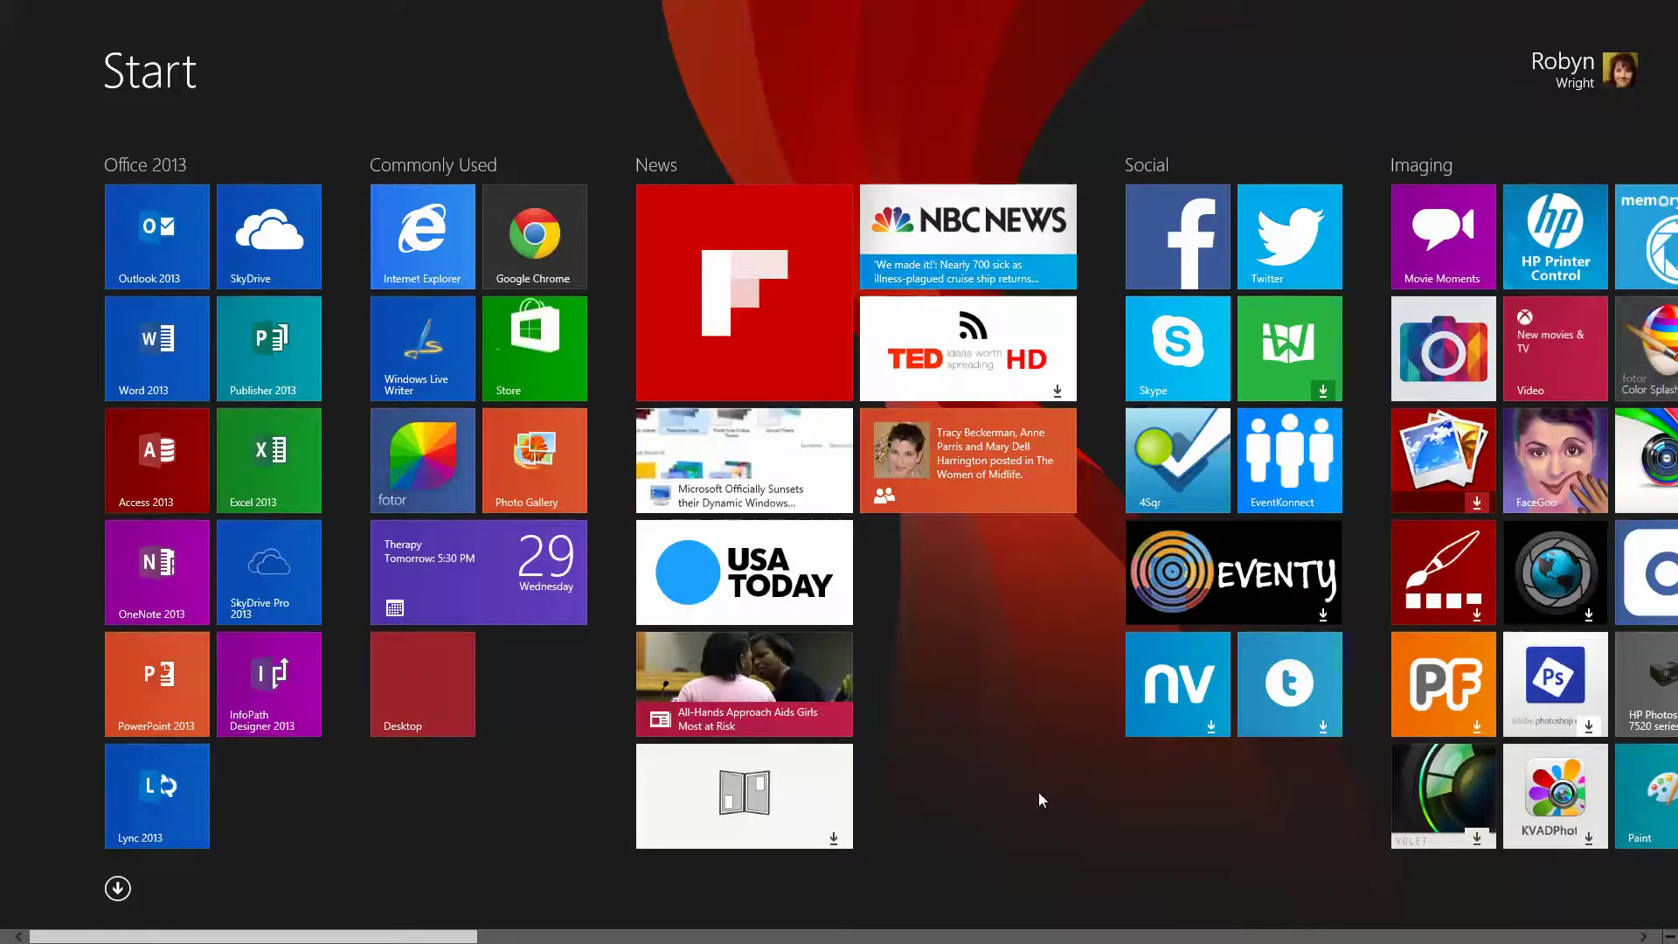
right_click(1020, 773)
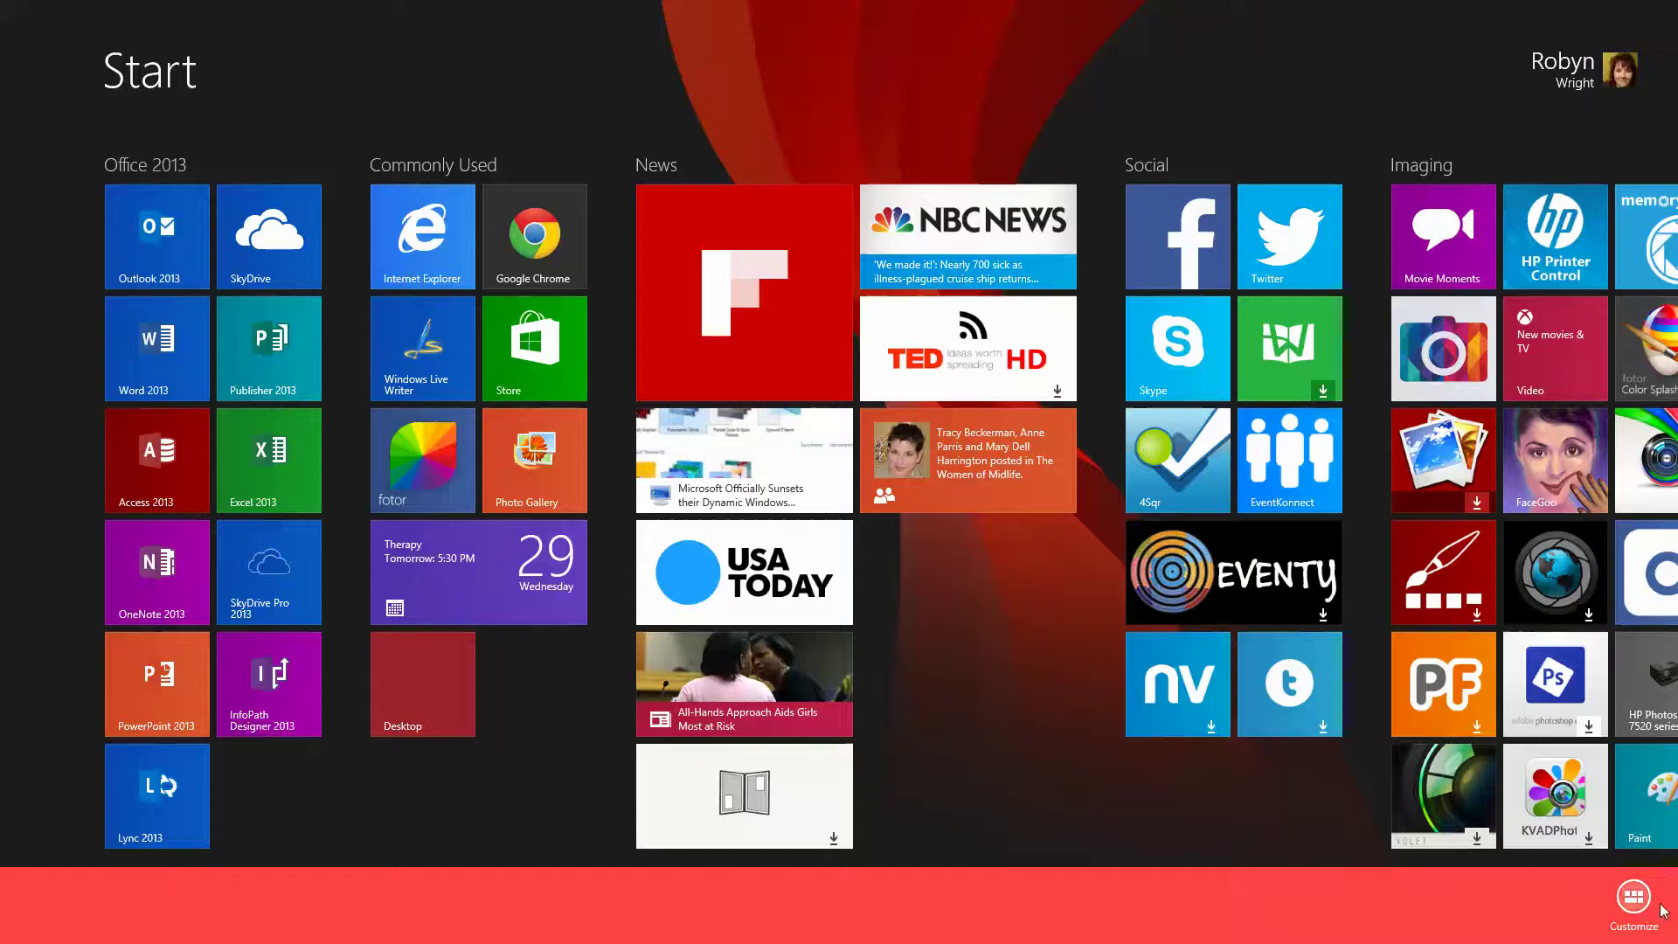
Step: In customize mode, rename the Office 2013 group to 'Office 365'
left_click(1634, 901)
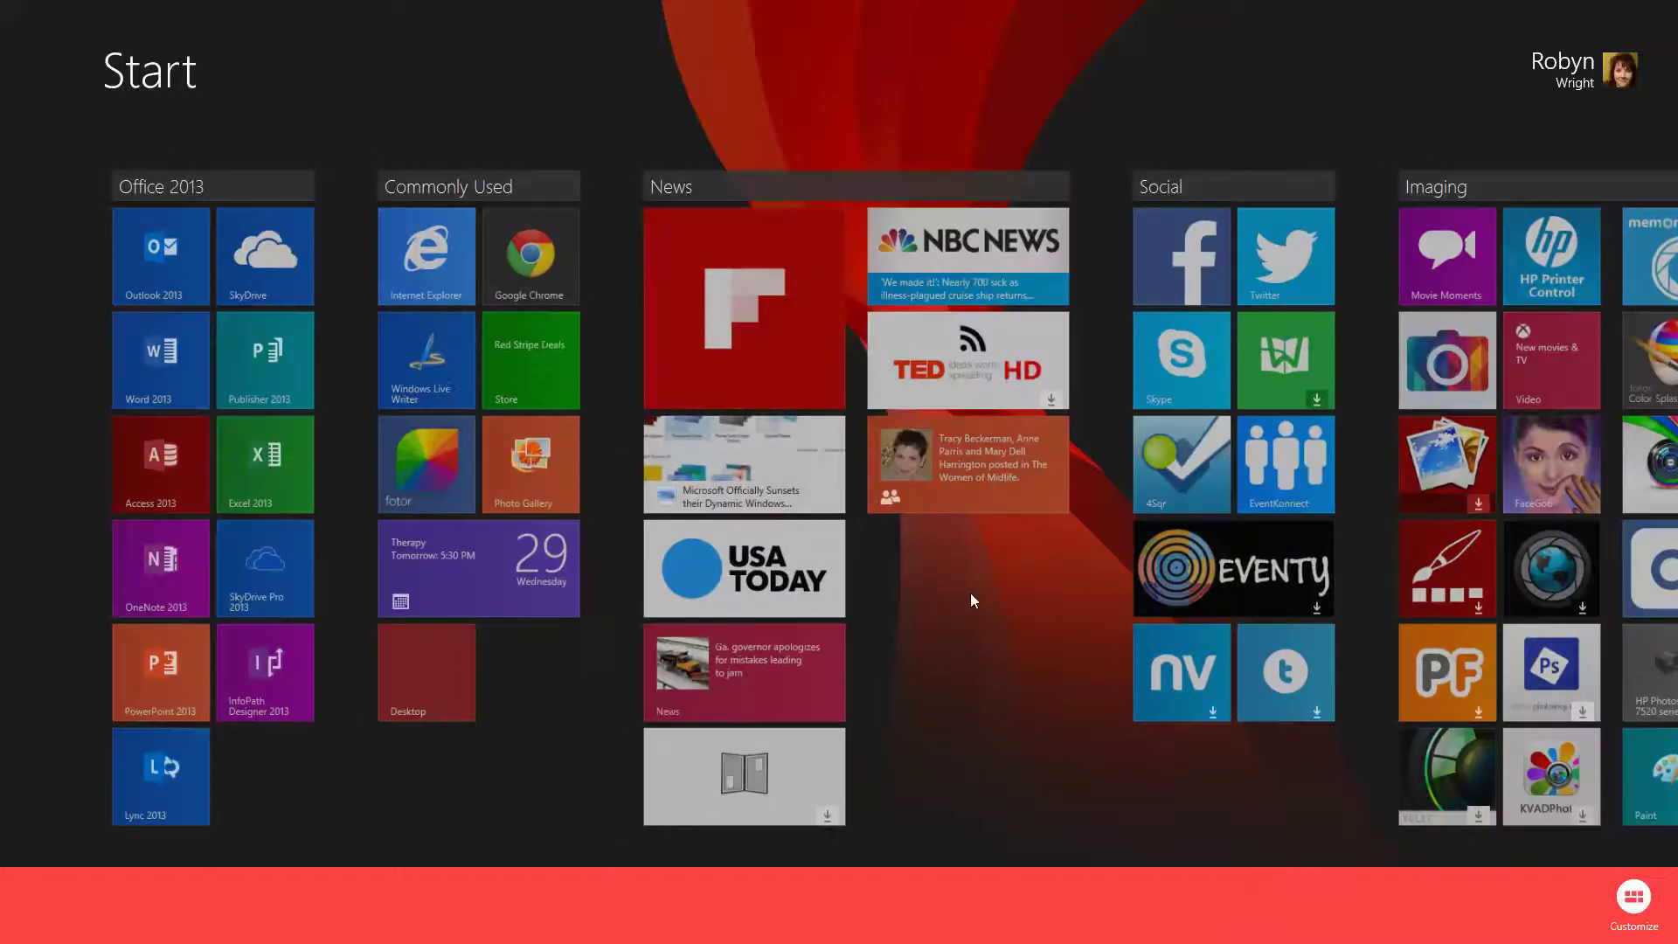
left_click(245, 184)
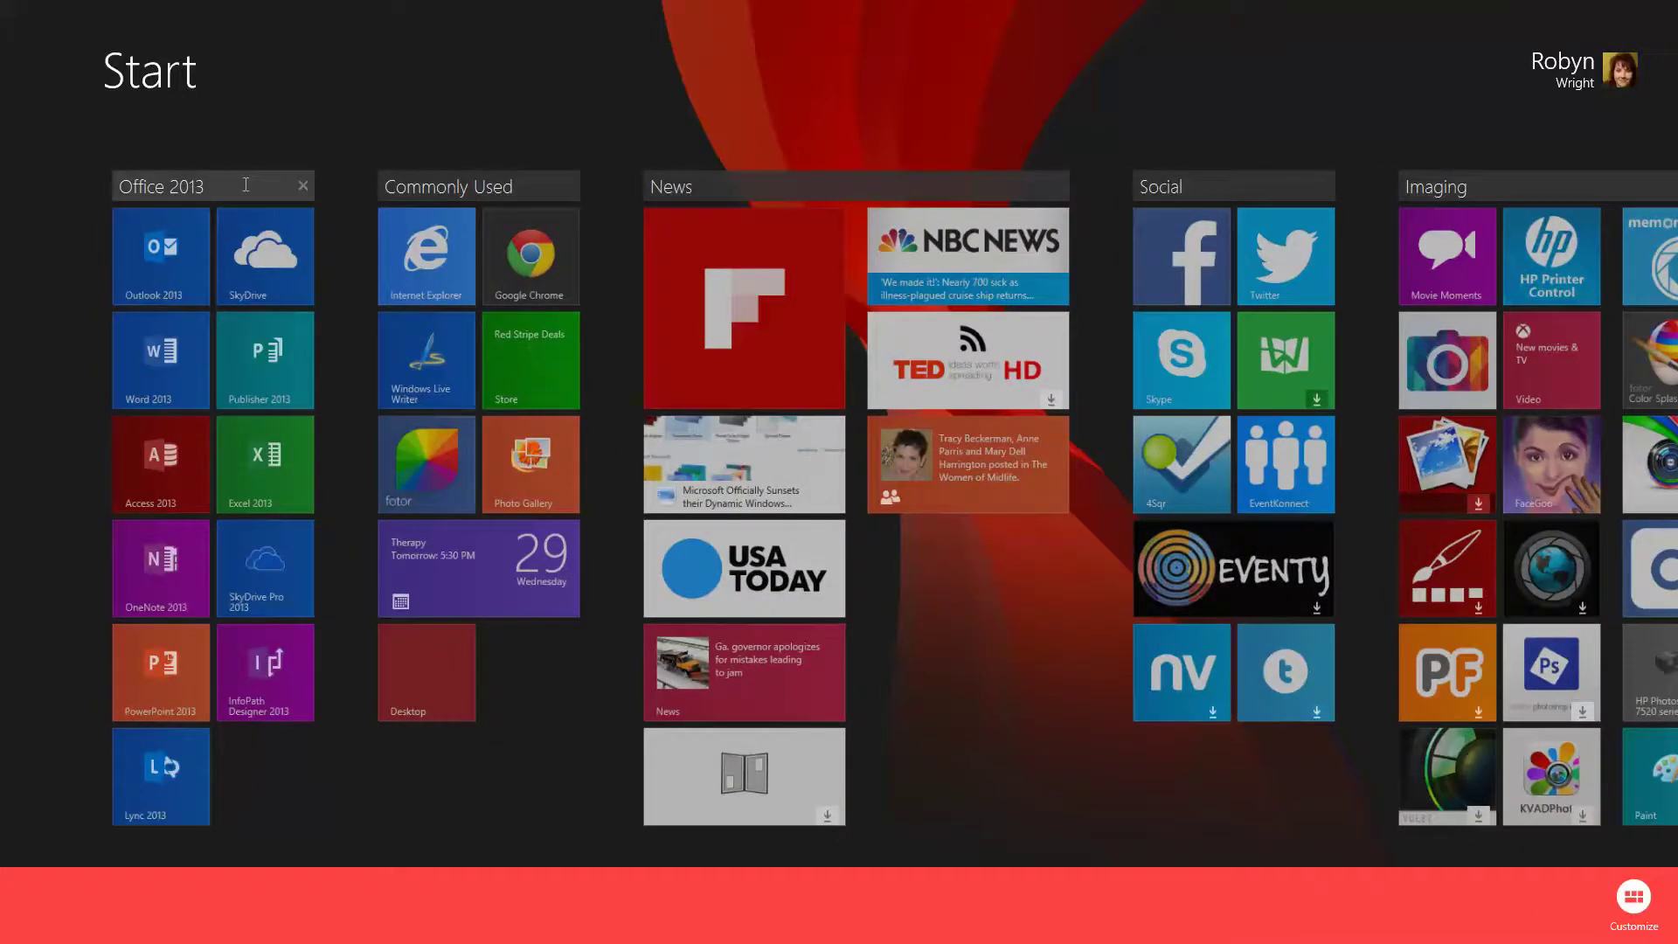
left_click(245, 185)
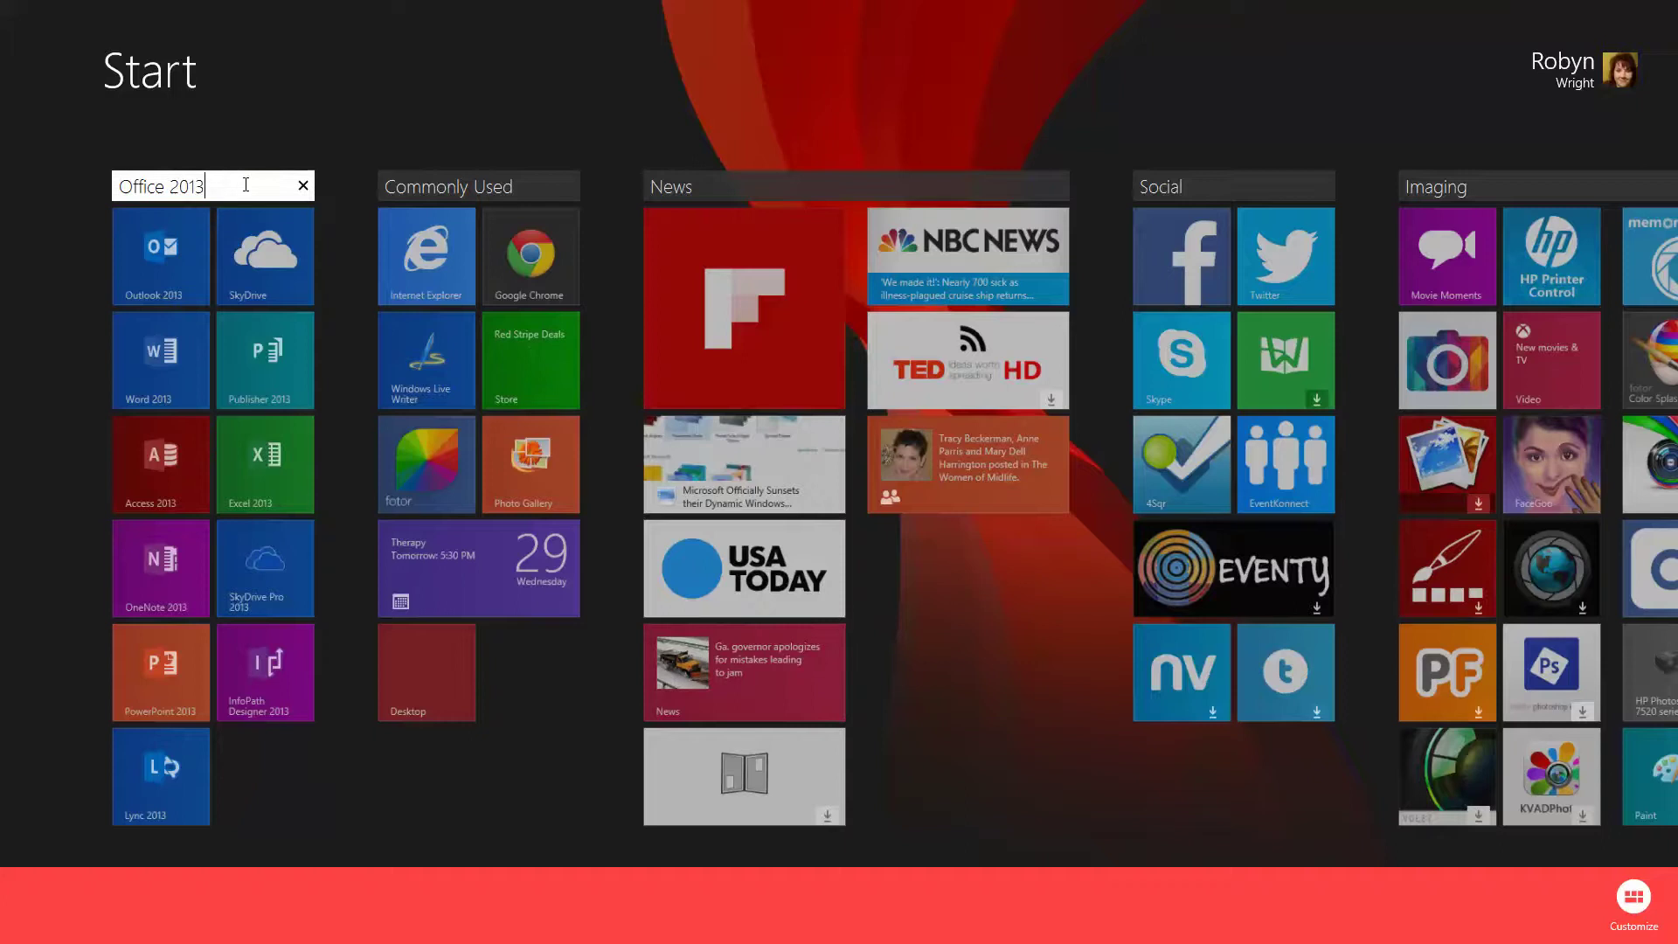
key("BackSpace")
key("BackSpace")
key("BackSpace")
key("BackSpace")
key("BackSpace")
key("BackSpace")
key("BackSpace")
key("BackSpace")
key("BackSpace")
key("BackSpace")
key("BackSpace")
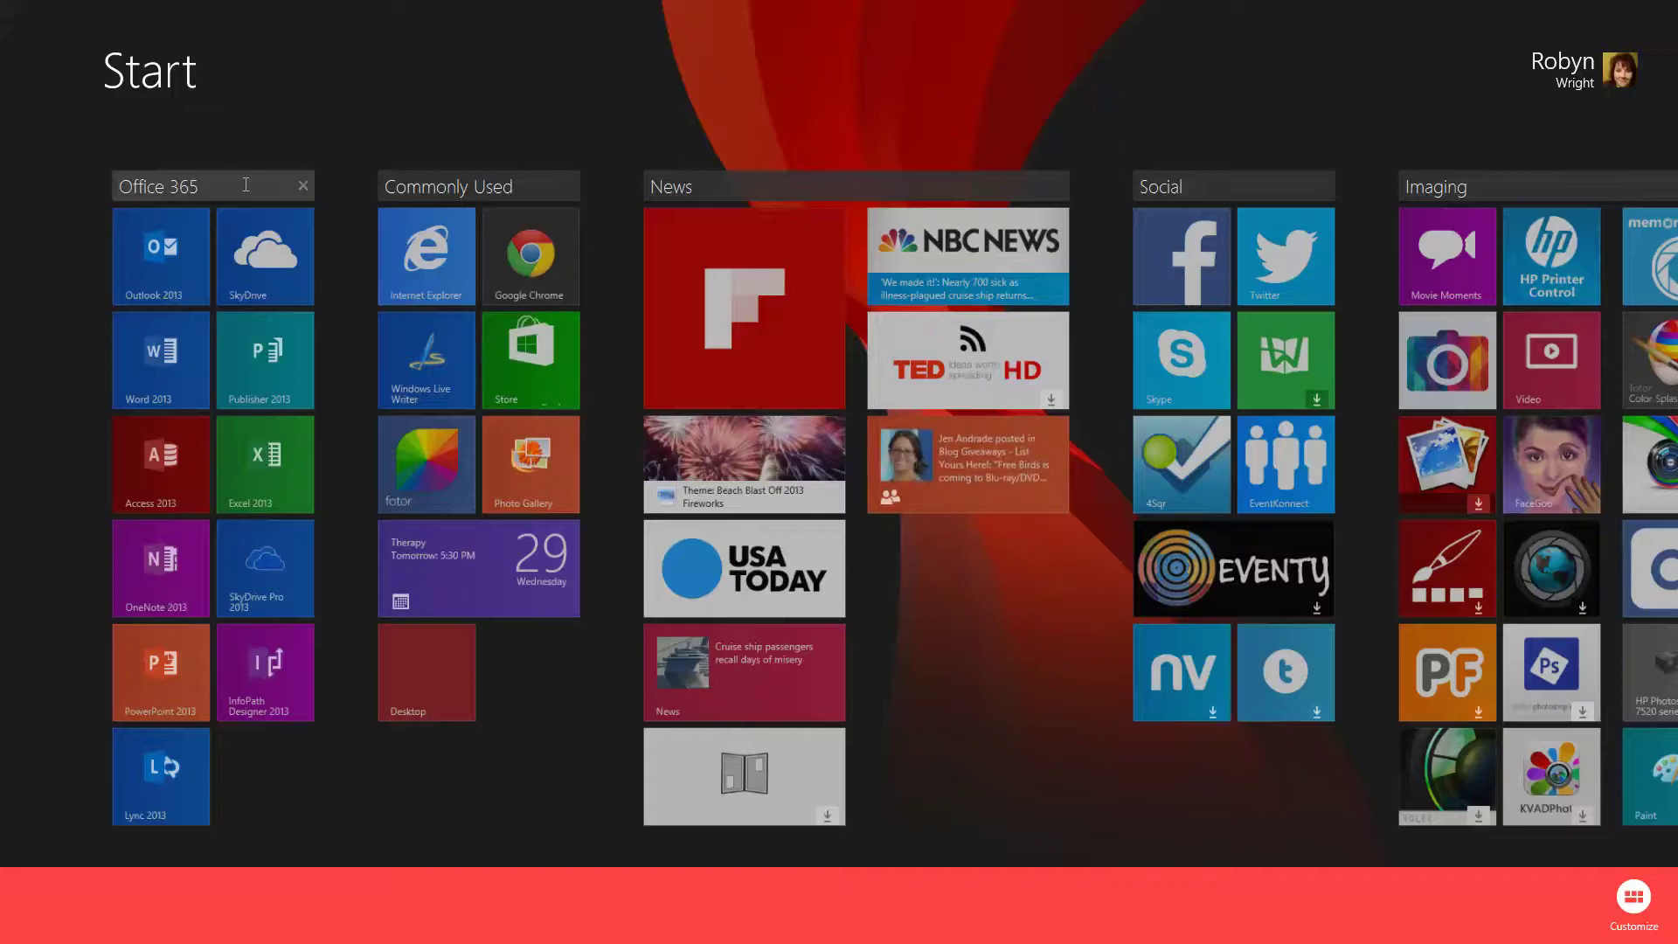
key("Return")
Step: Rename the Social group to 'Social Media'
left_click(542, 189)
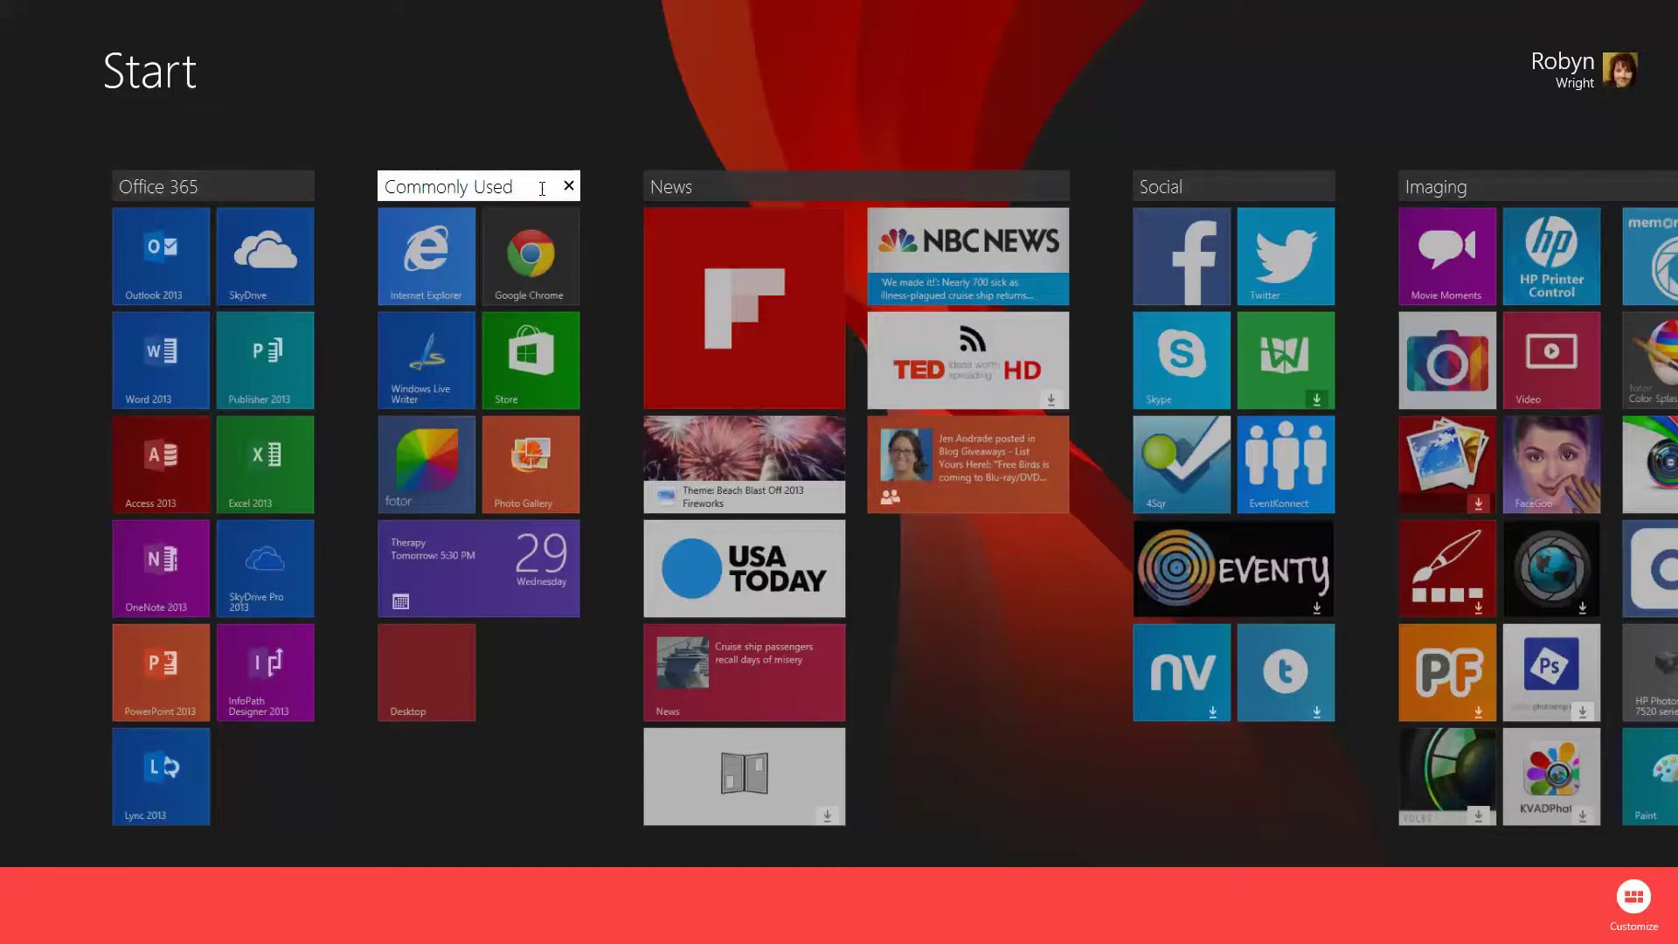
left_click(703, 192)
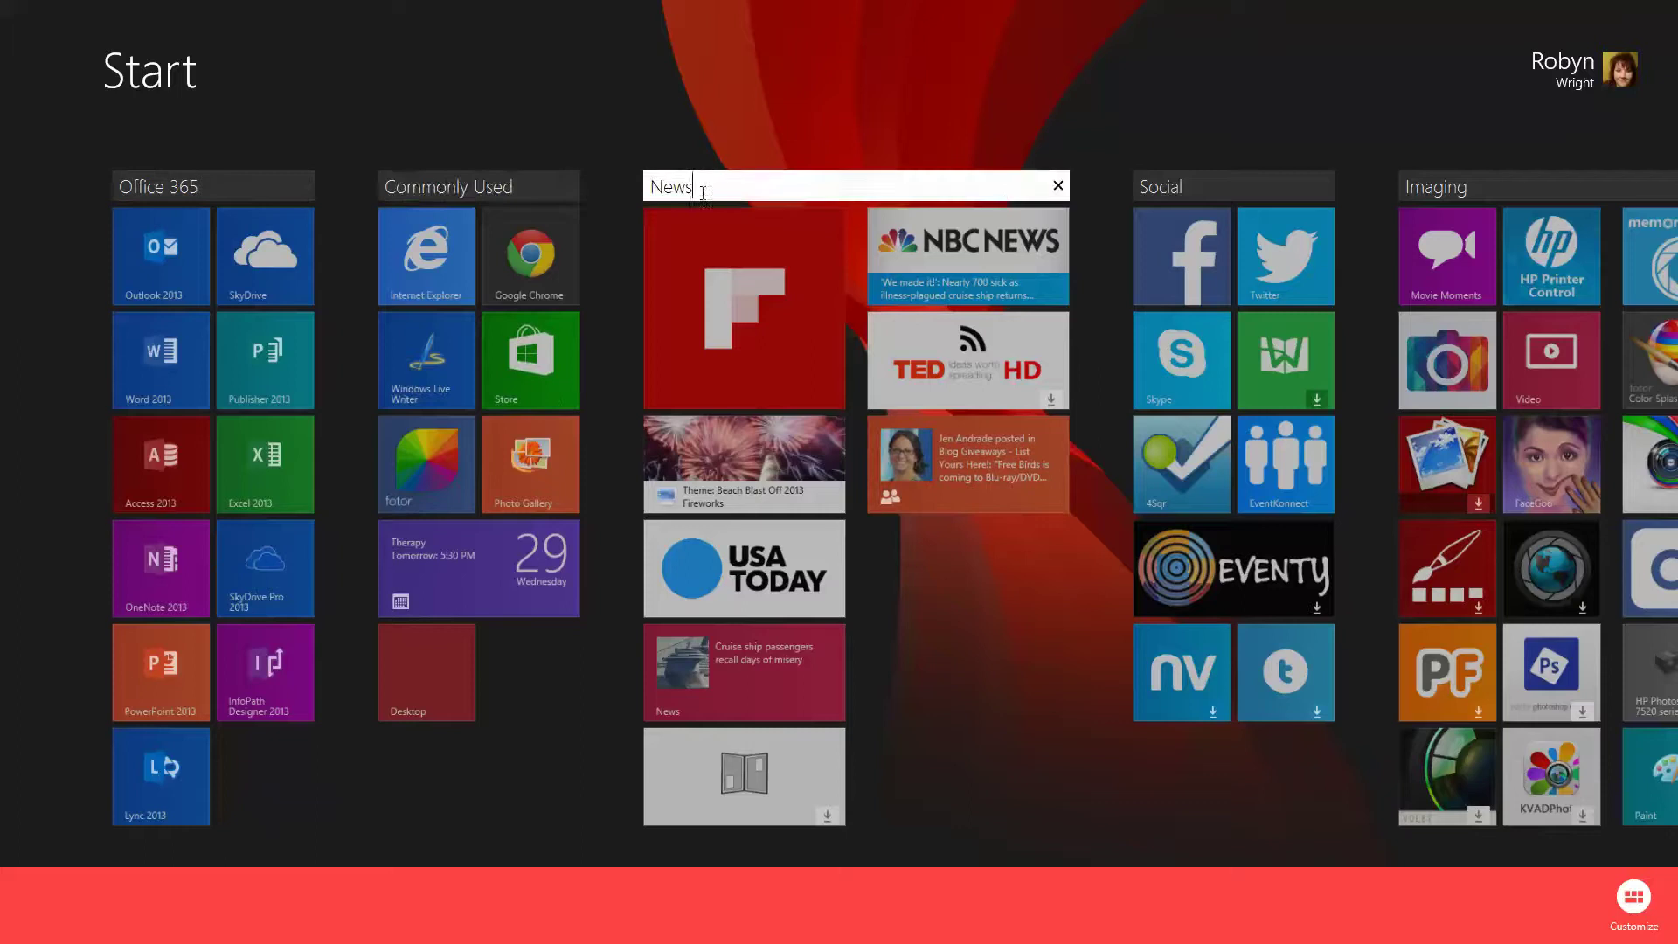
left_click(1204, 191)
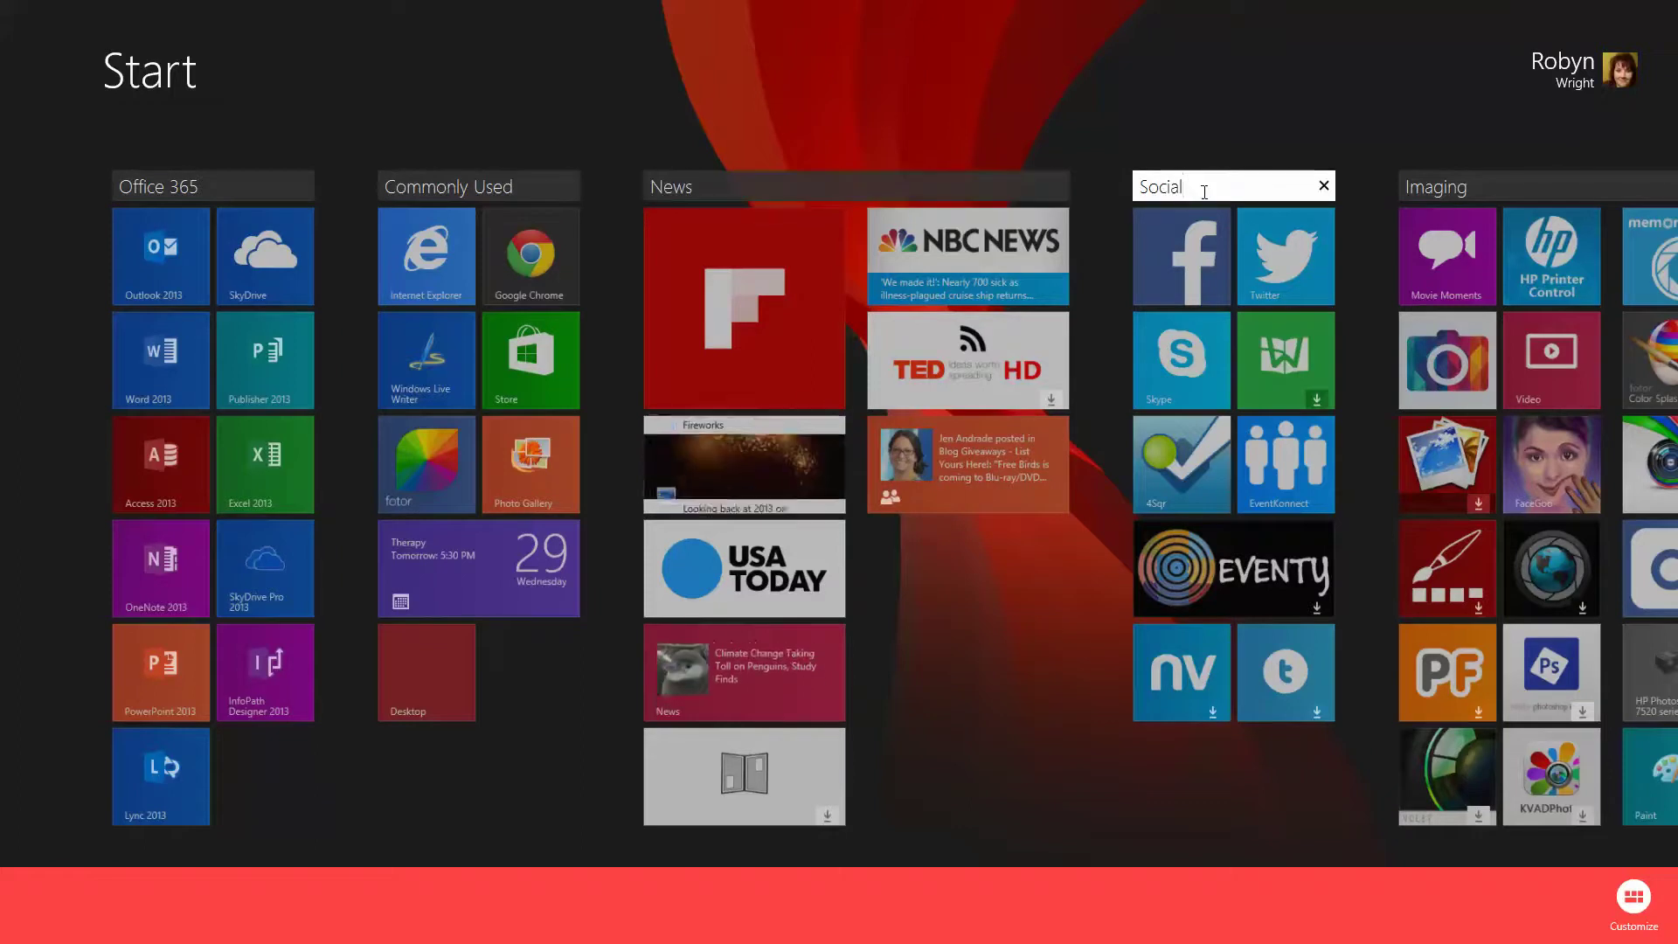
type("Media")
key("Return")
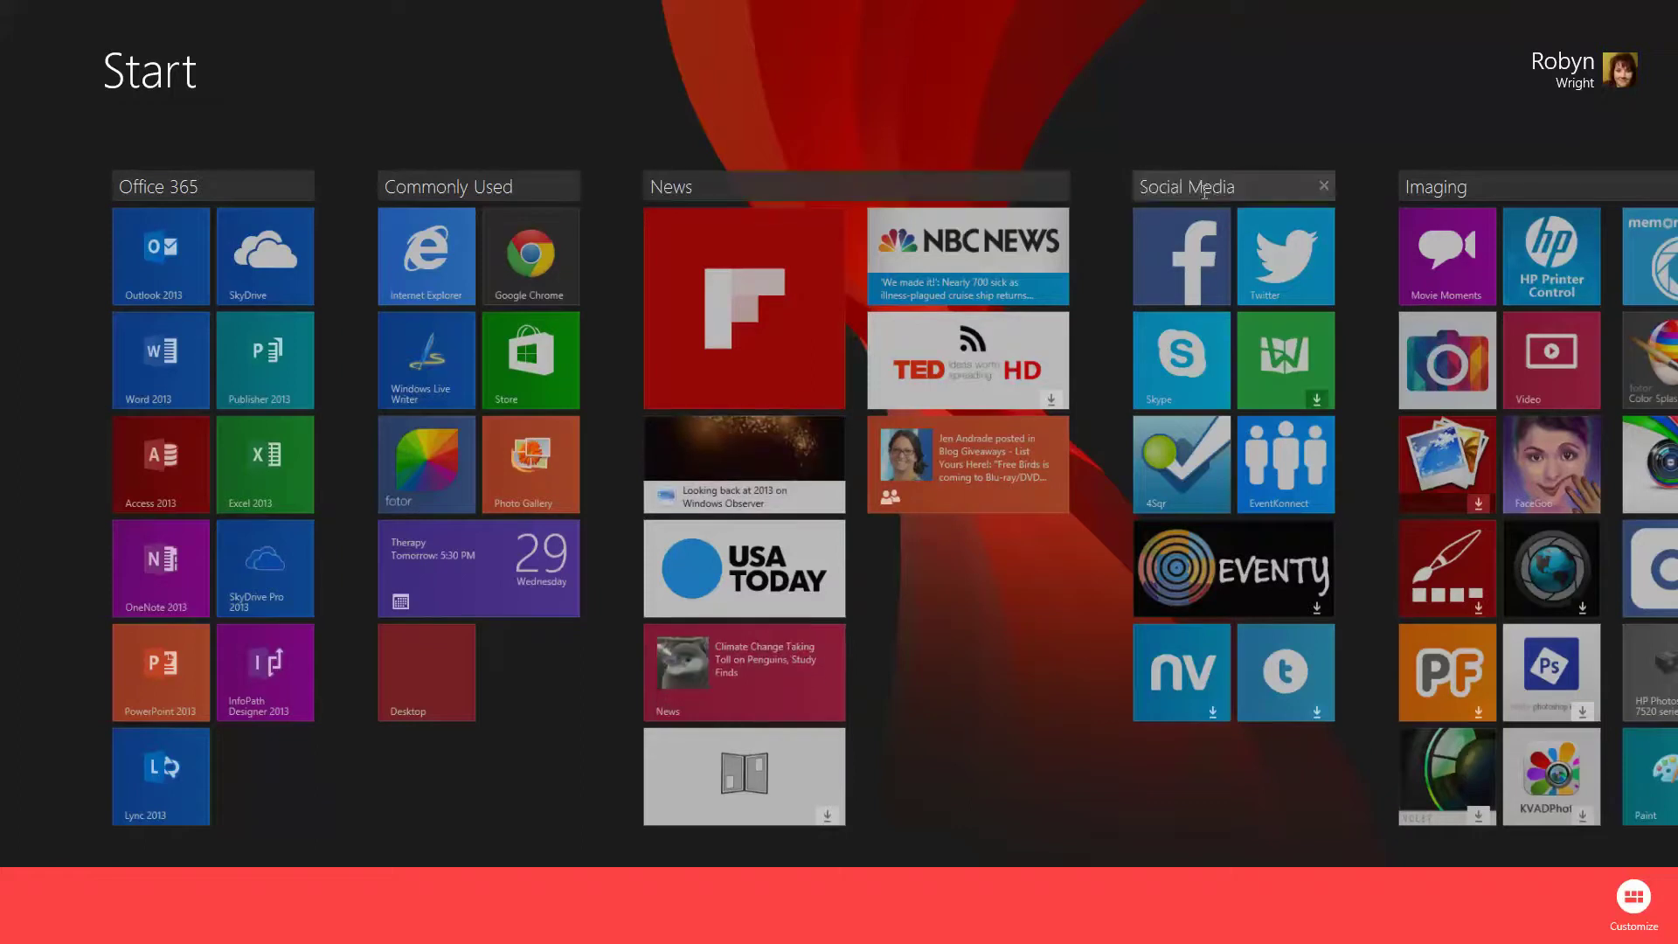
Step: Review the renamed groups, dismiss the customization bar, then bring it back up
scroll(1536, 450, "down", 3)
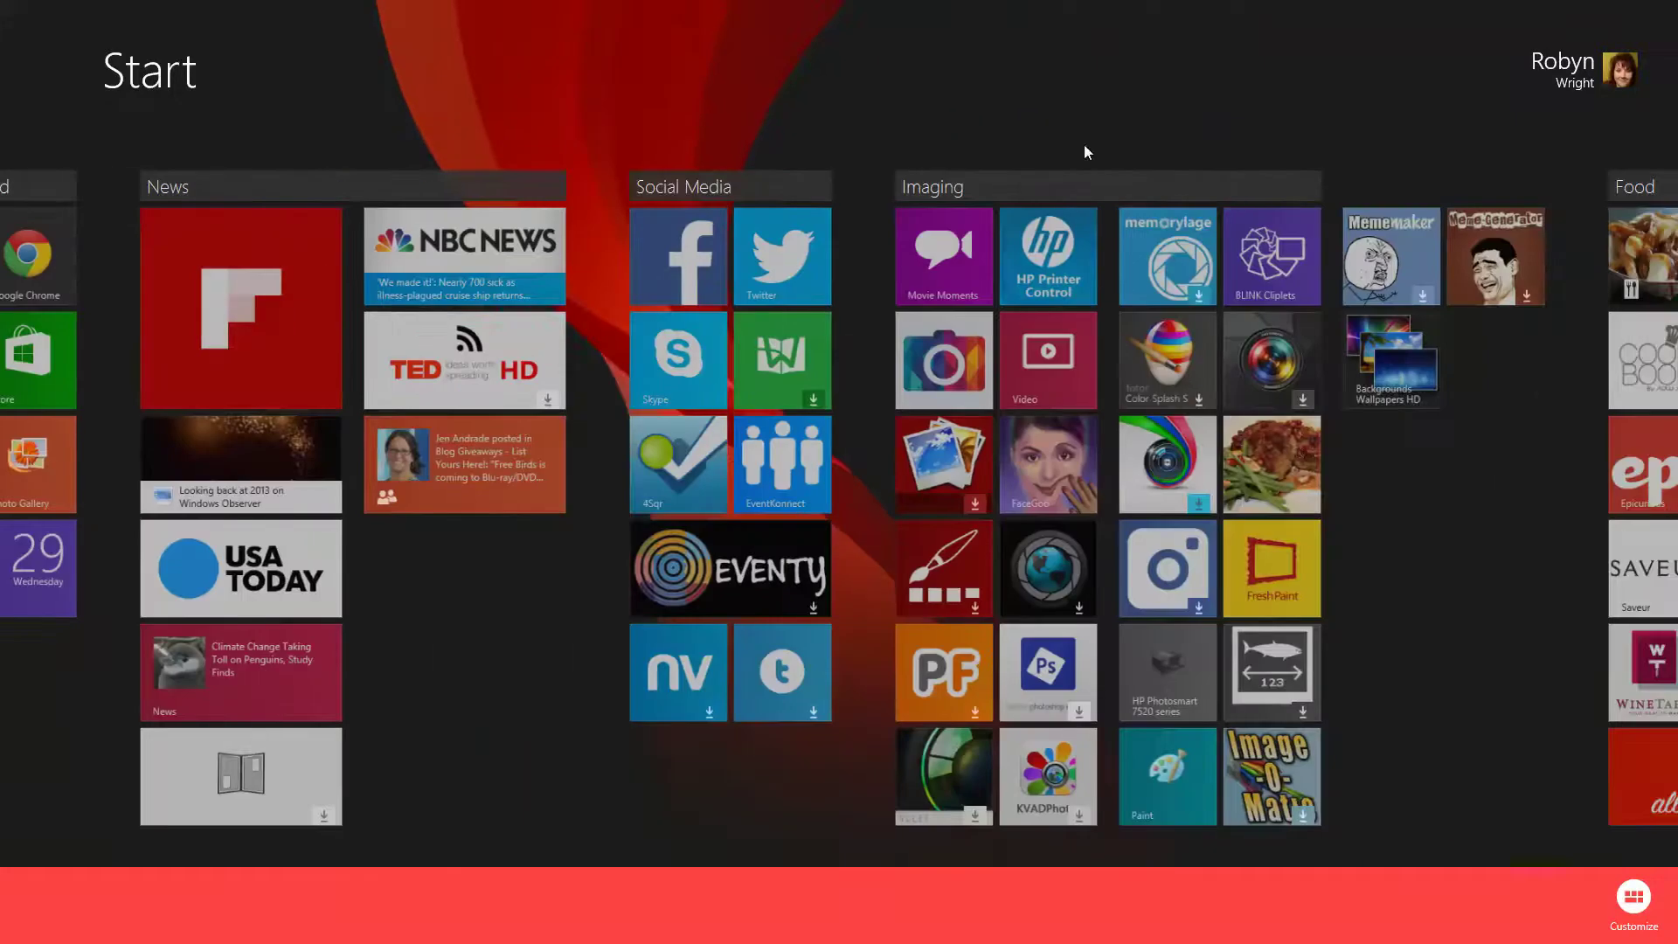
scroll(1355, 488, "down", 7)
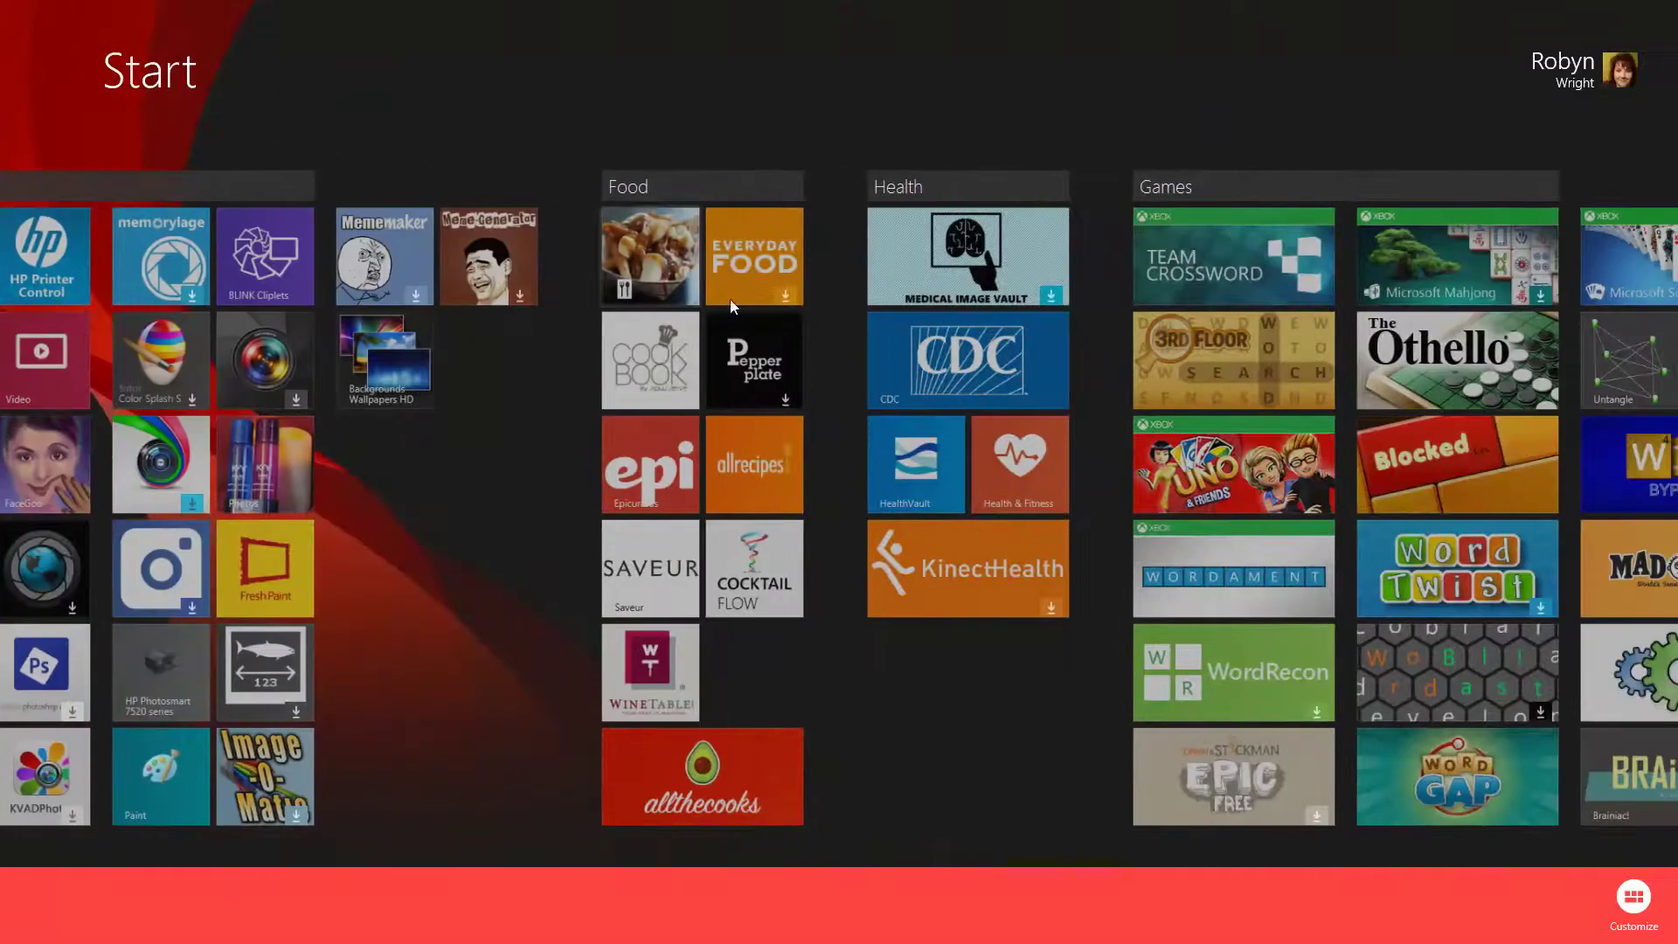
scroll(1382, 337, "down", 6)
scroll(1382, 337, "up", 8)
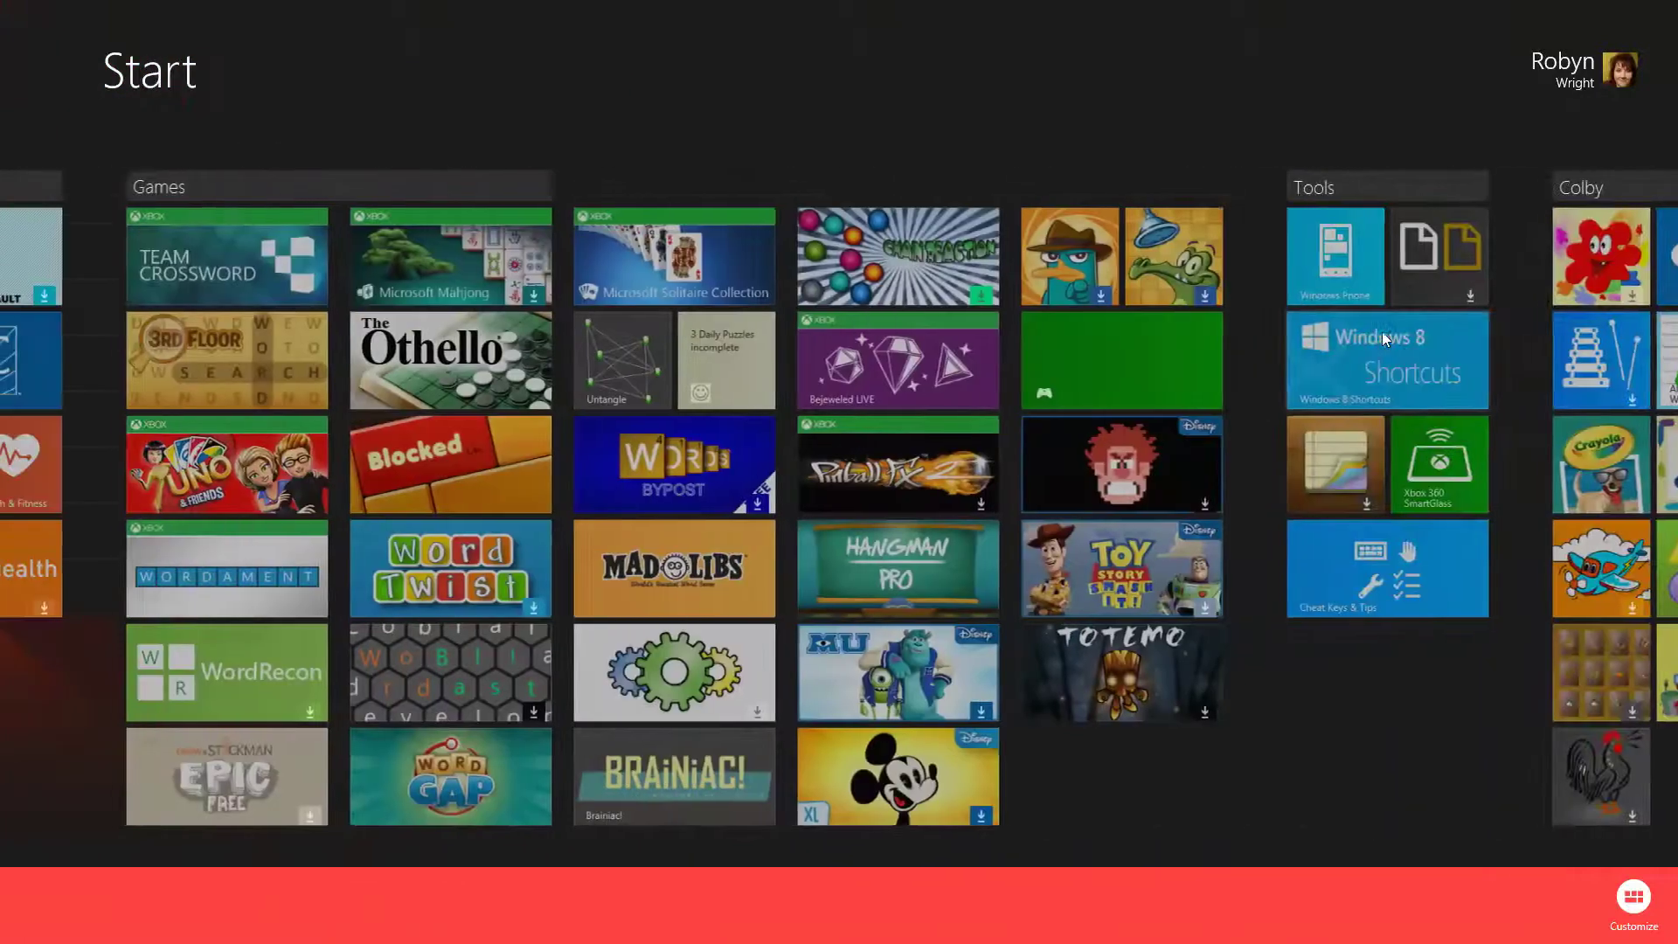
scroll(1382, 333, "up", 8)
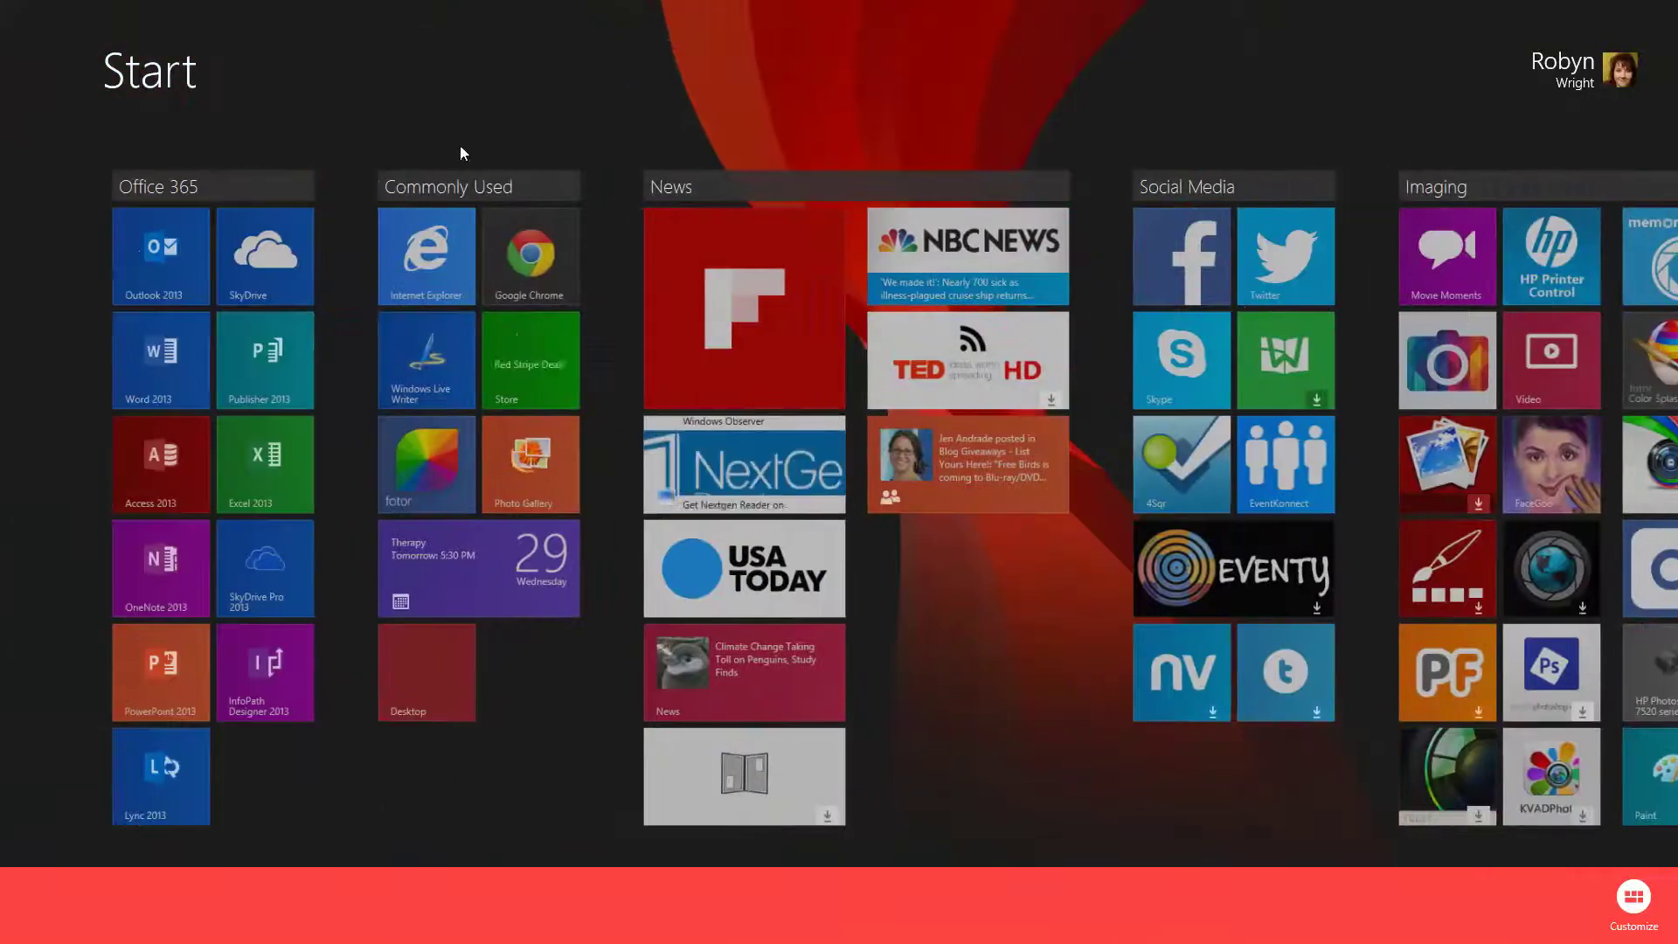
left_click(557, 105)
scroll(876, 142, "down", 8)
scroll(890, 148, "up", 4)
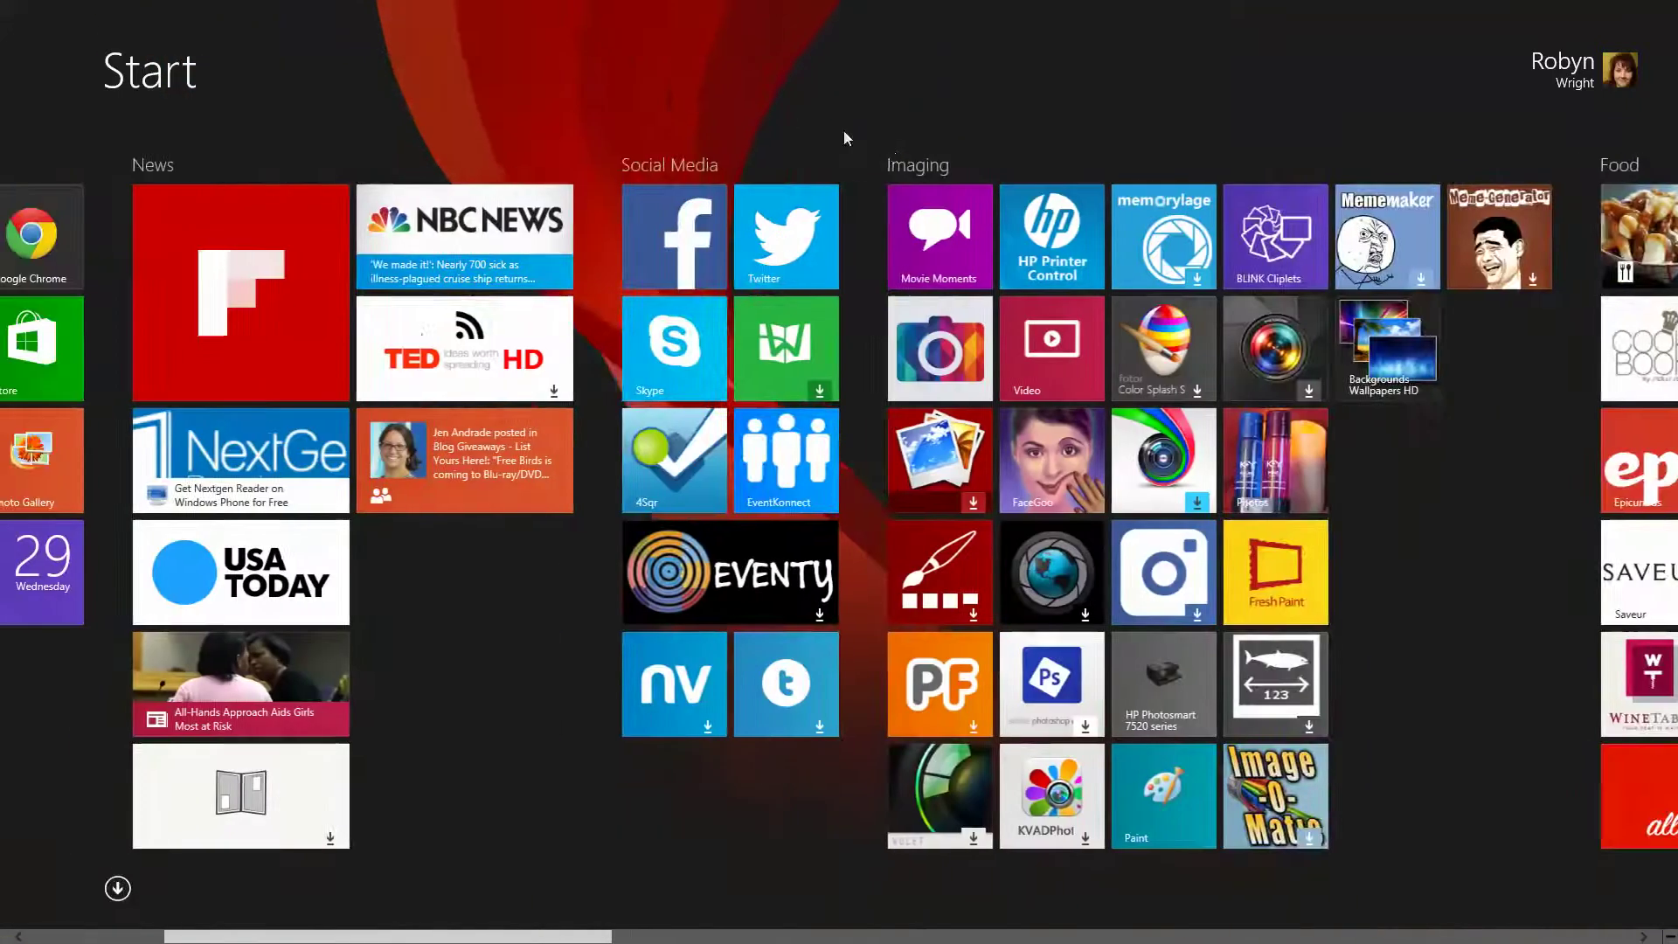
scroll(890, 149, "up", 5)
right_click(787, 119)
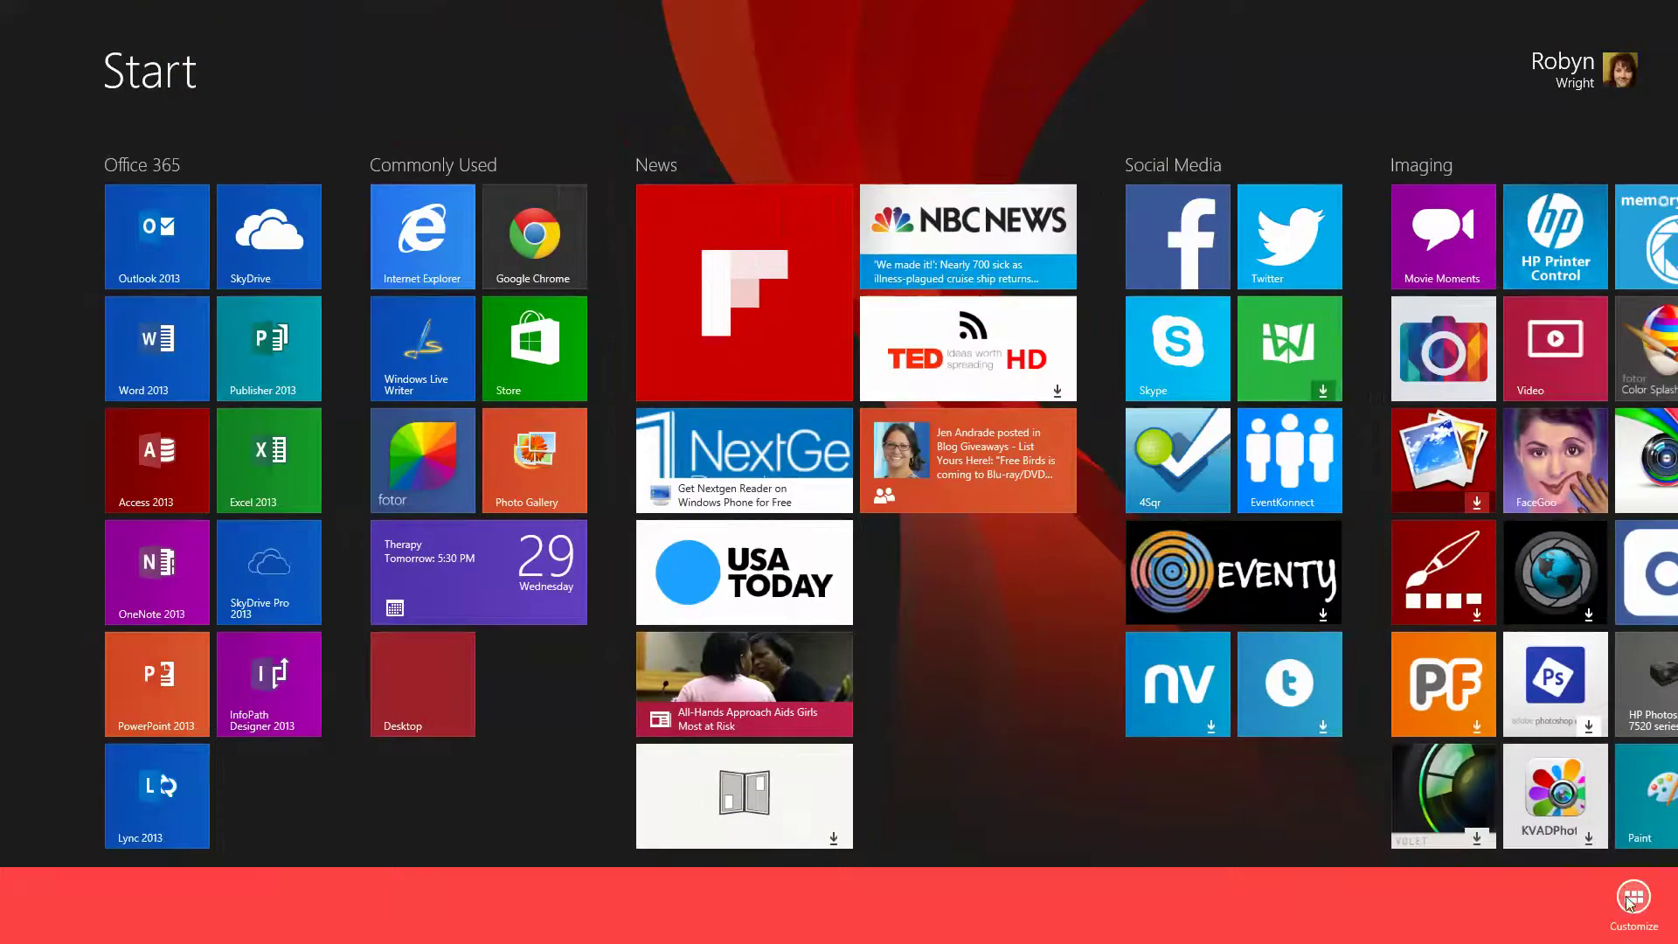
Step: Clear the Commonly Used group's name, leaving it unnamed, and exit customize mode
left_click(1631, 899)
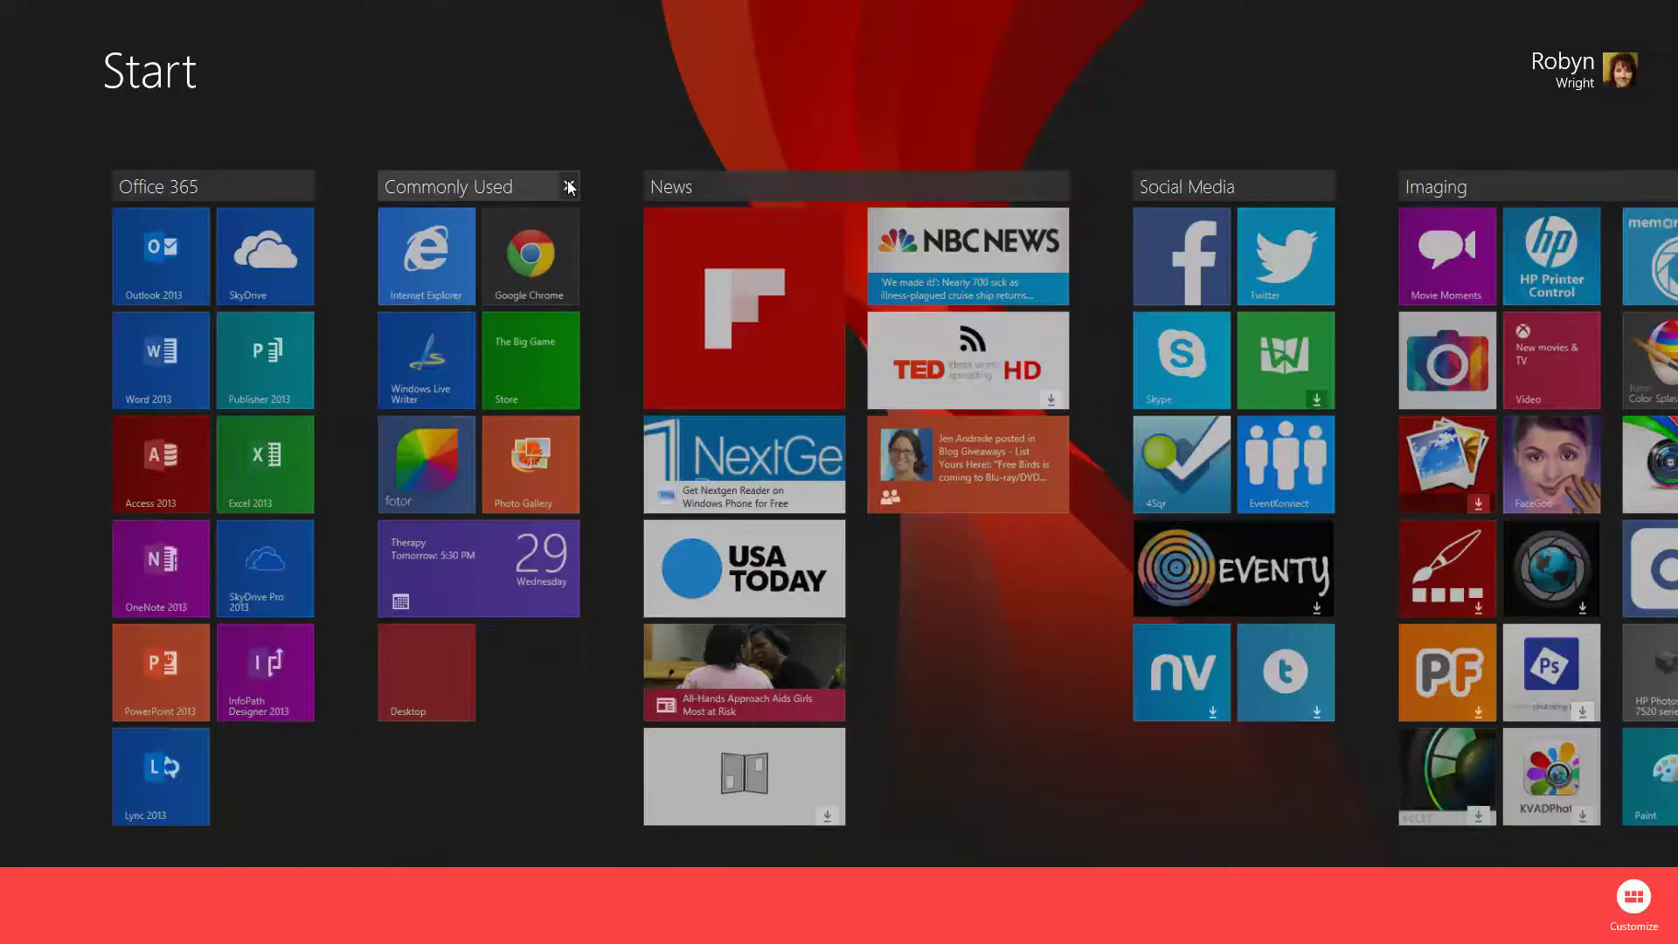
left_click(569, 187)
key("Return")
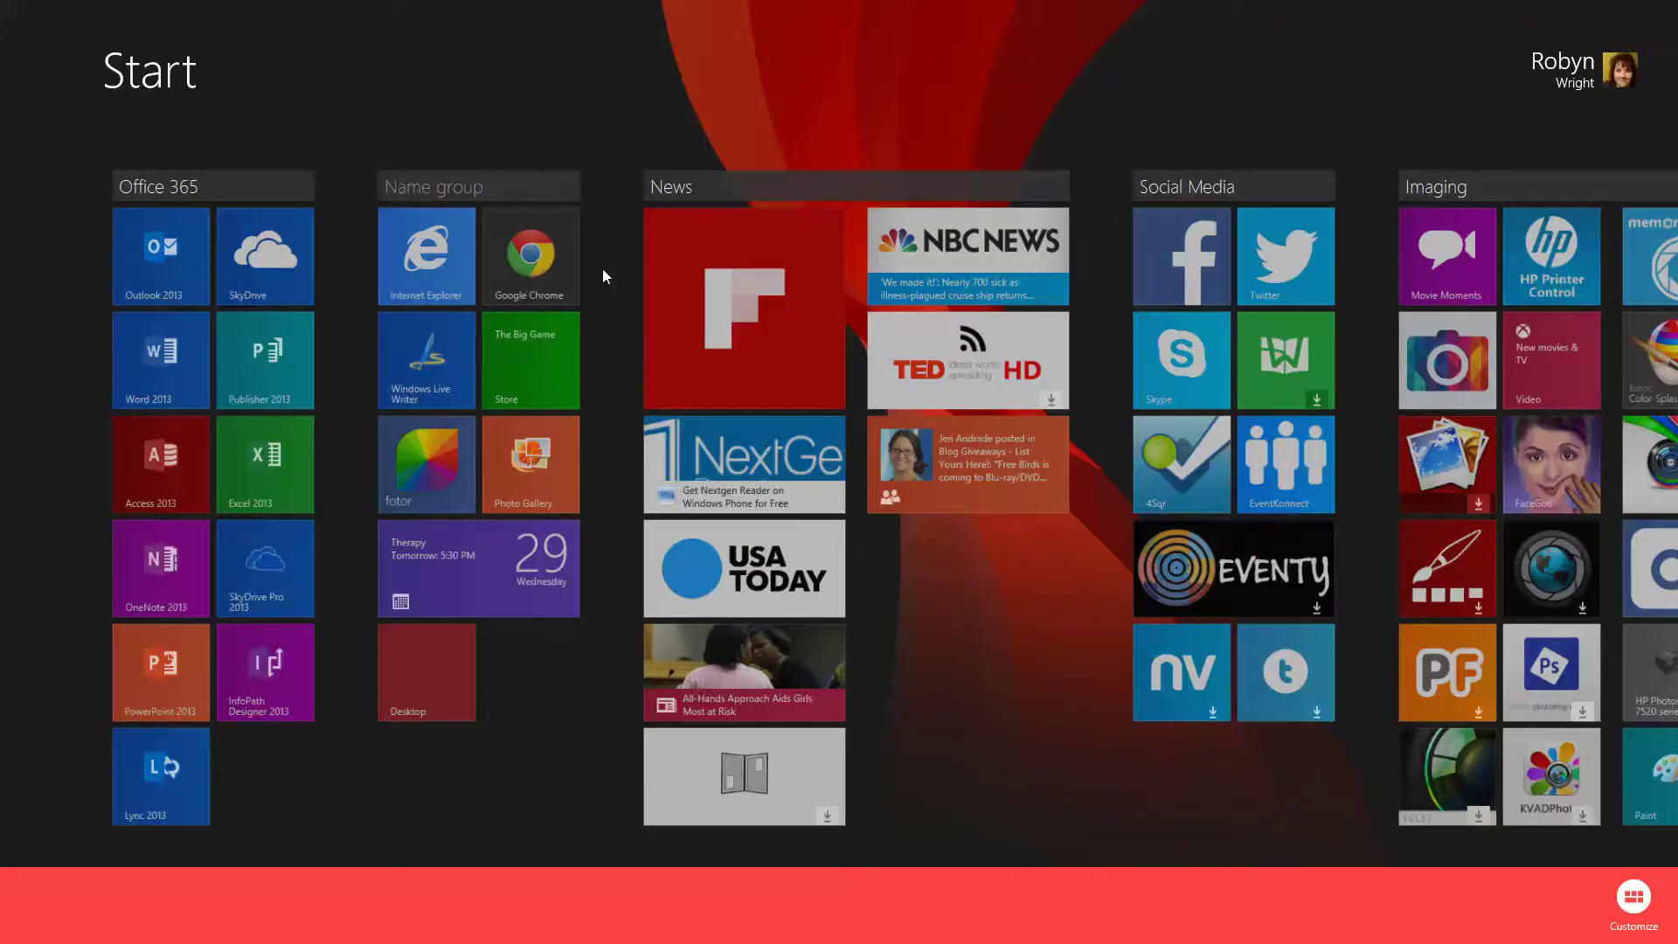
left_click(625, 79)
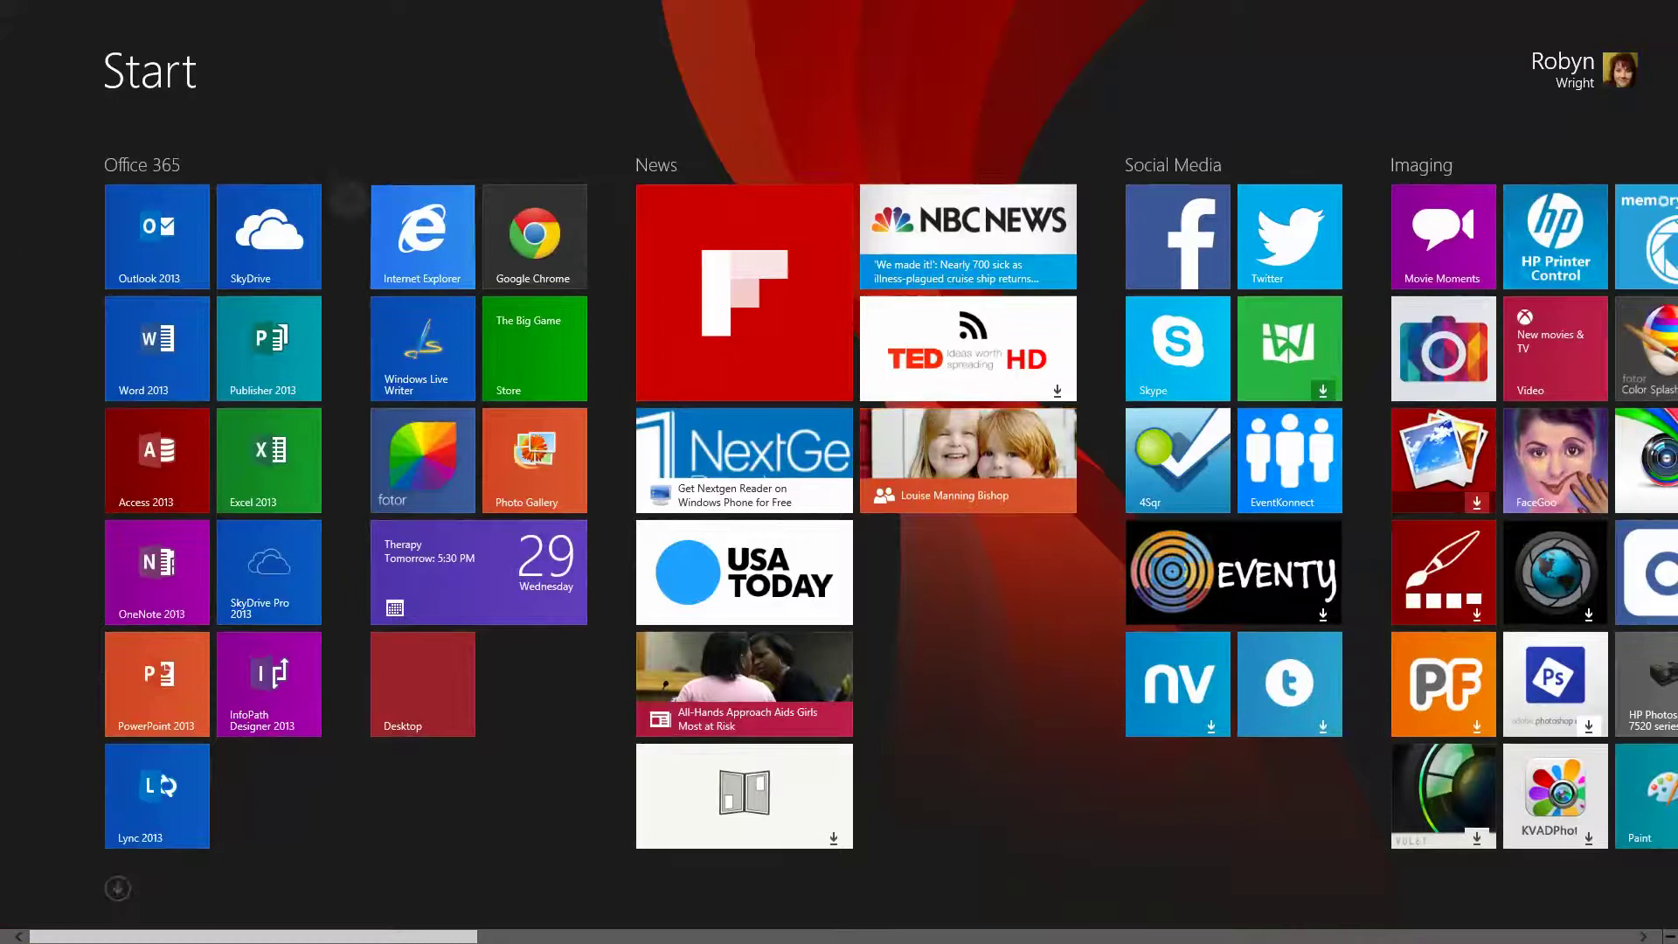
Step: Launch Internet Explorer, return to Start, and zoom out to the tile group overview
left_click(390, 196)
key("super")
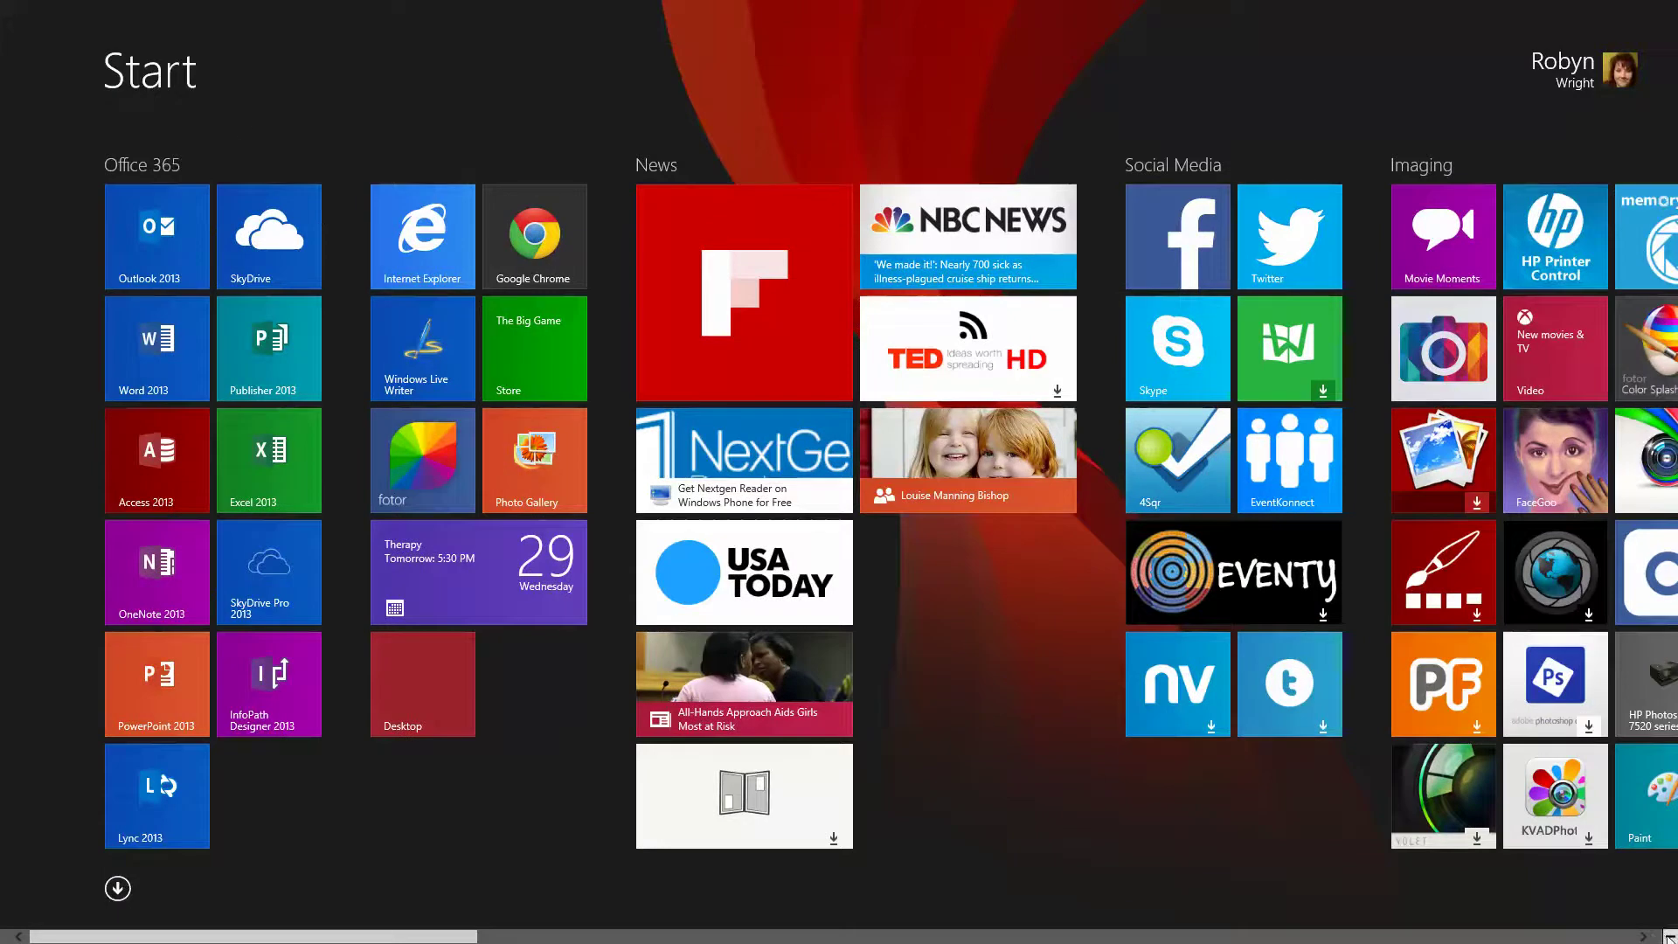
mouse_move(1661, 937)
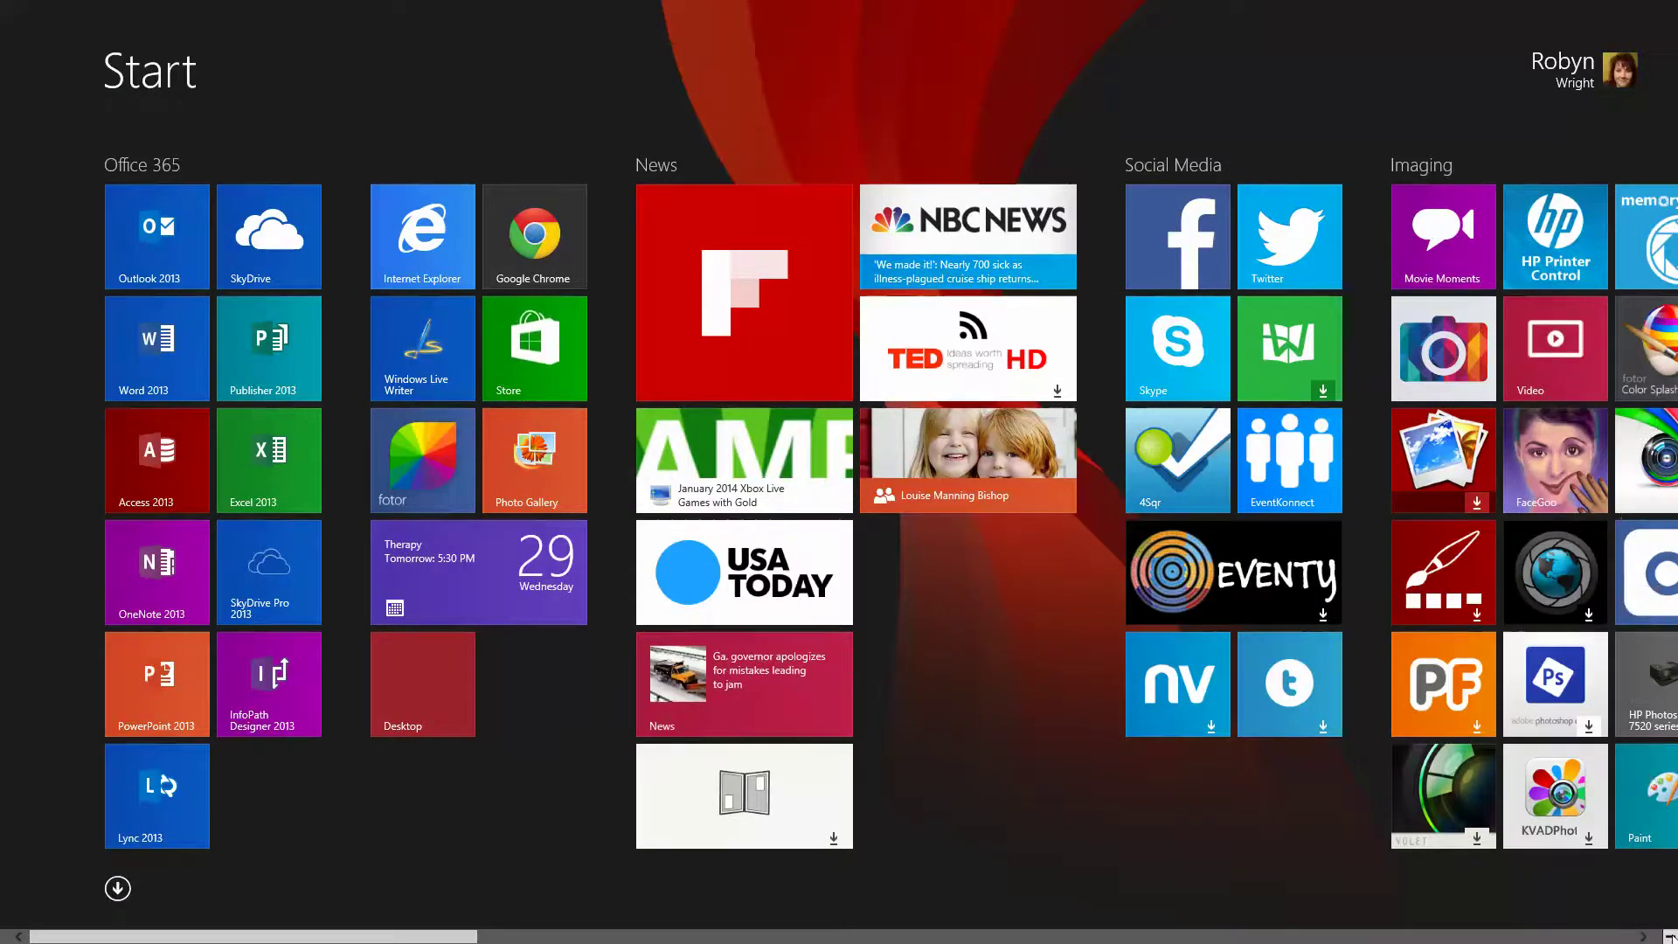
left_click(1670, 937)
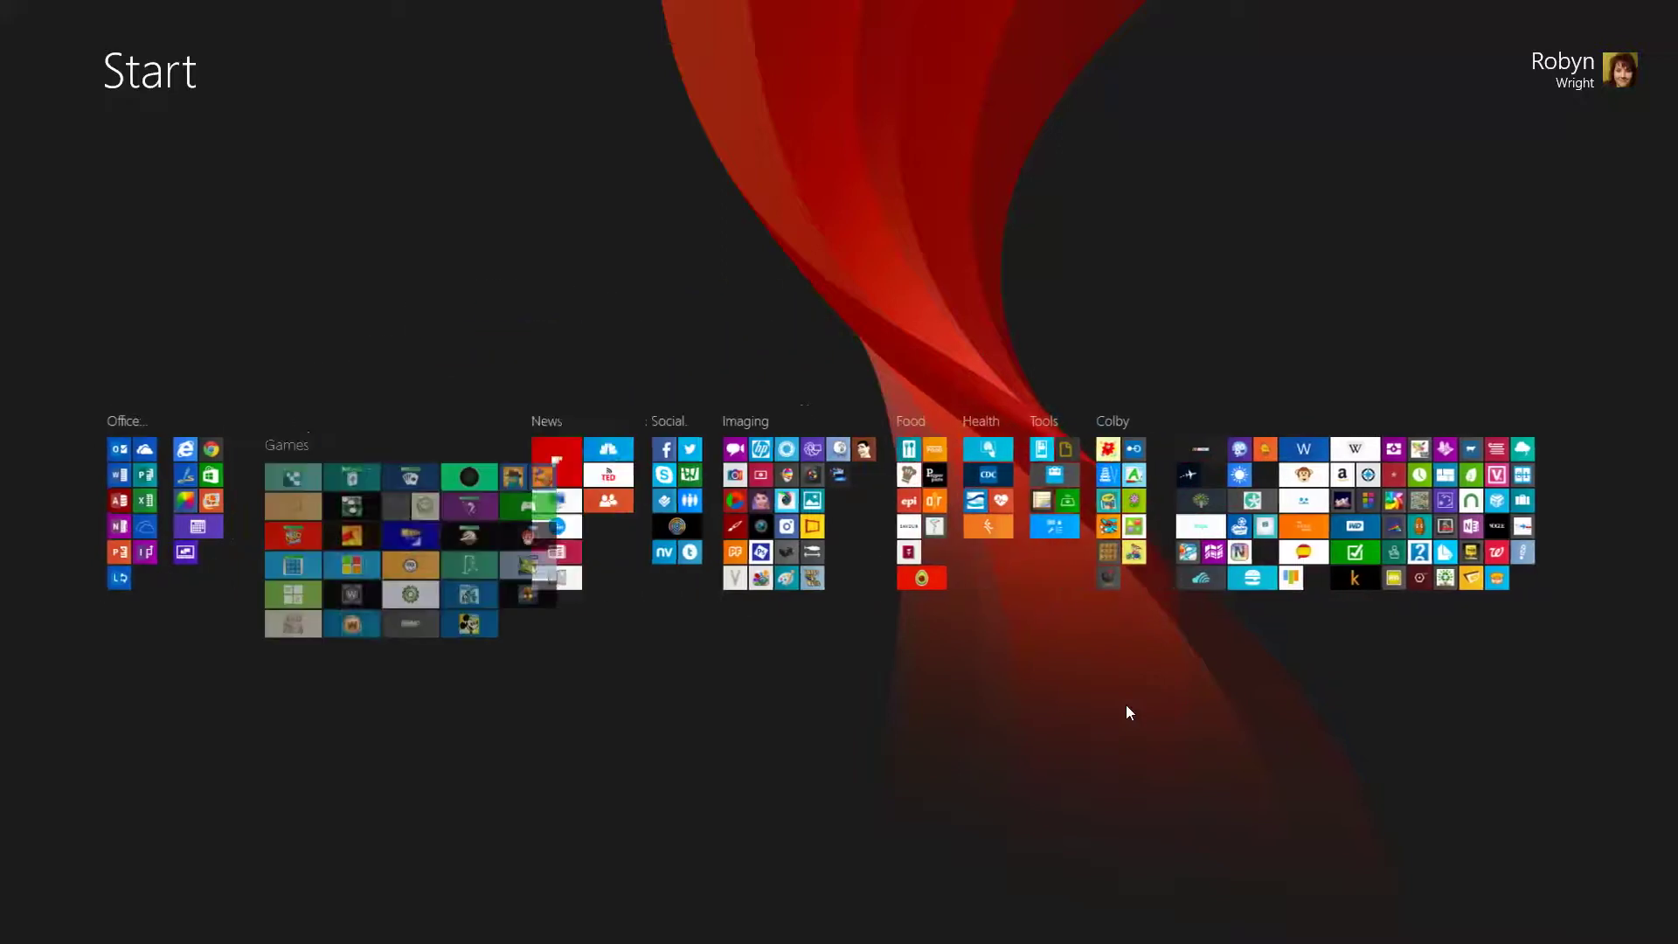
Step: Move News after Colby, Social Media to the front, and Imaging ahead of Games
mouse_move(583, 515)
left_mouse_down()
mouse_move(587, 411)
mouse_move(966, 367)
mouse_move(1097, 525)
left_mouse_up()
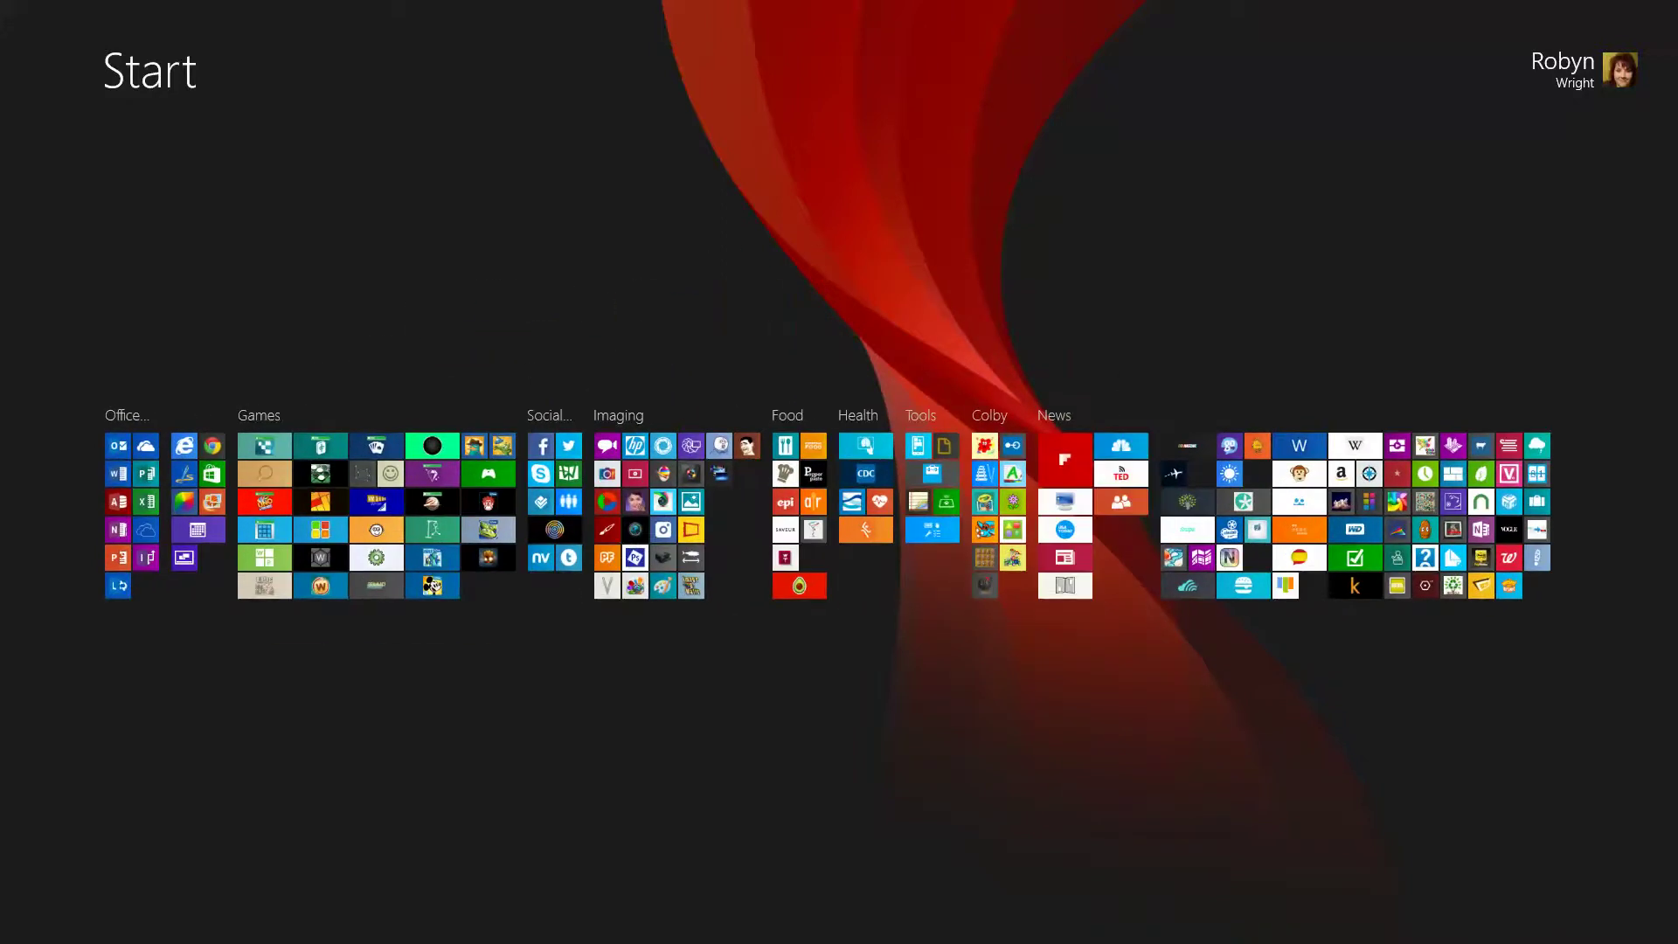
left_click_drag(999, 516, 1122, 515)
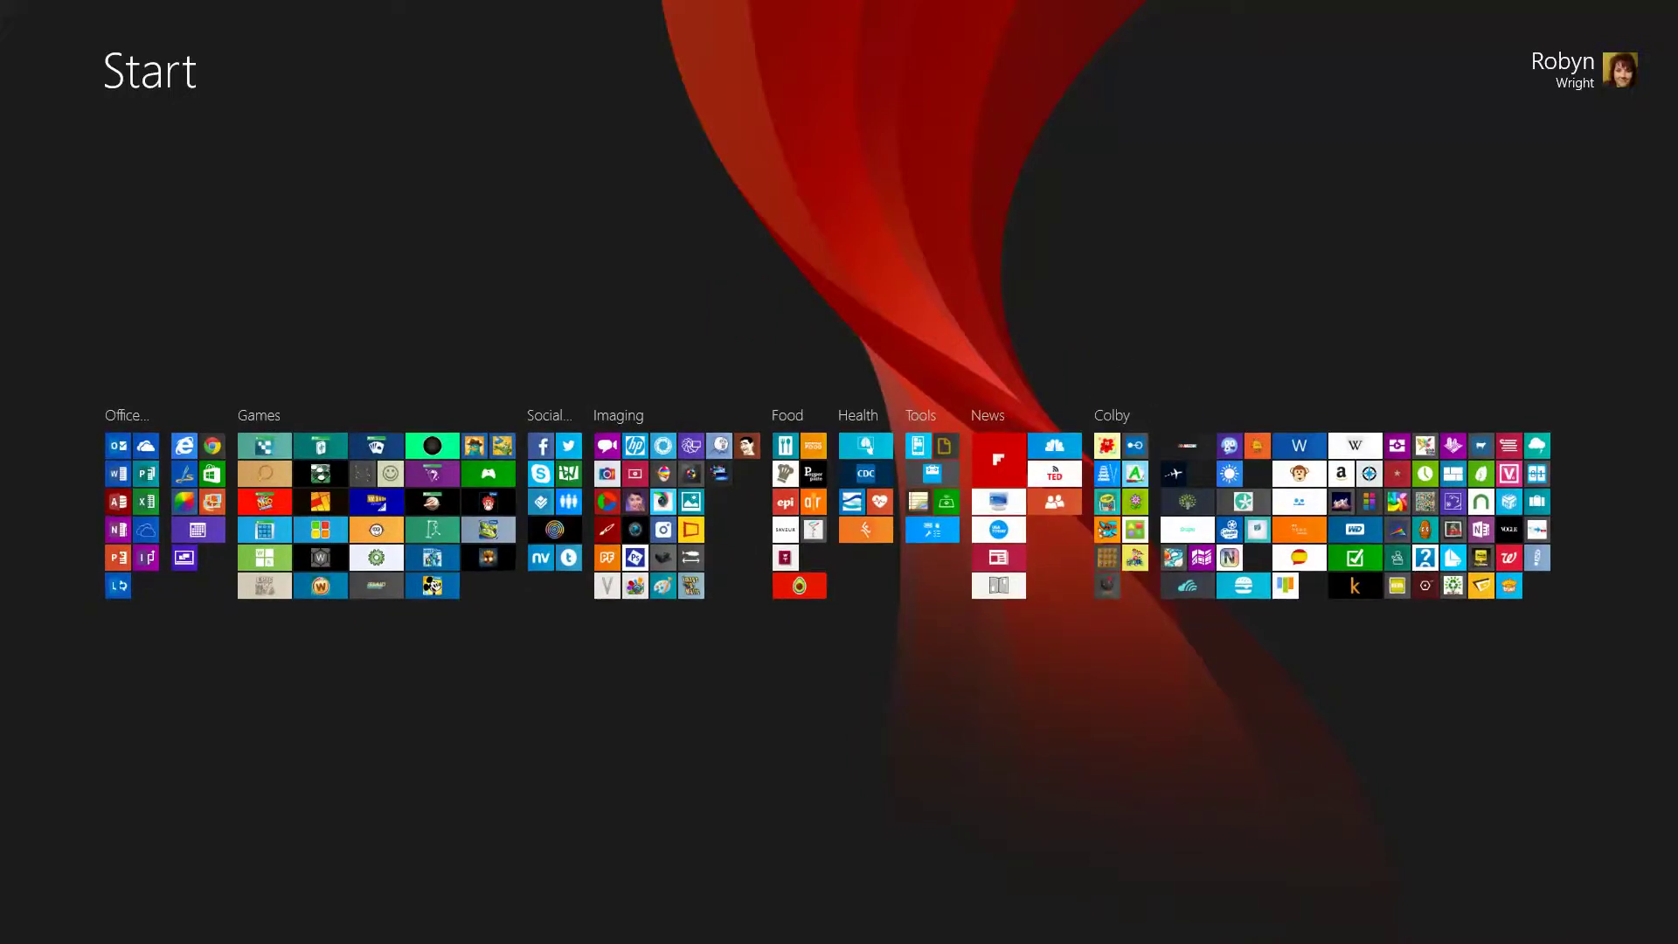
left_click_drag(555, 502, 131, 501)
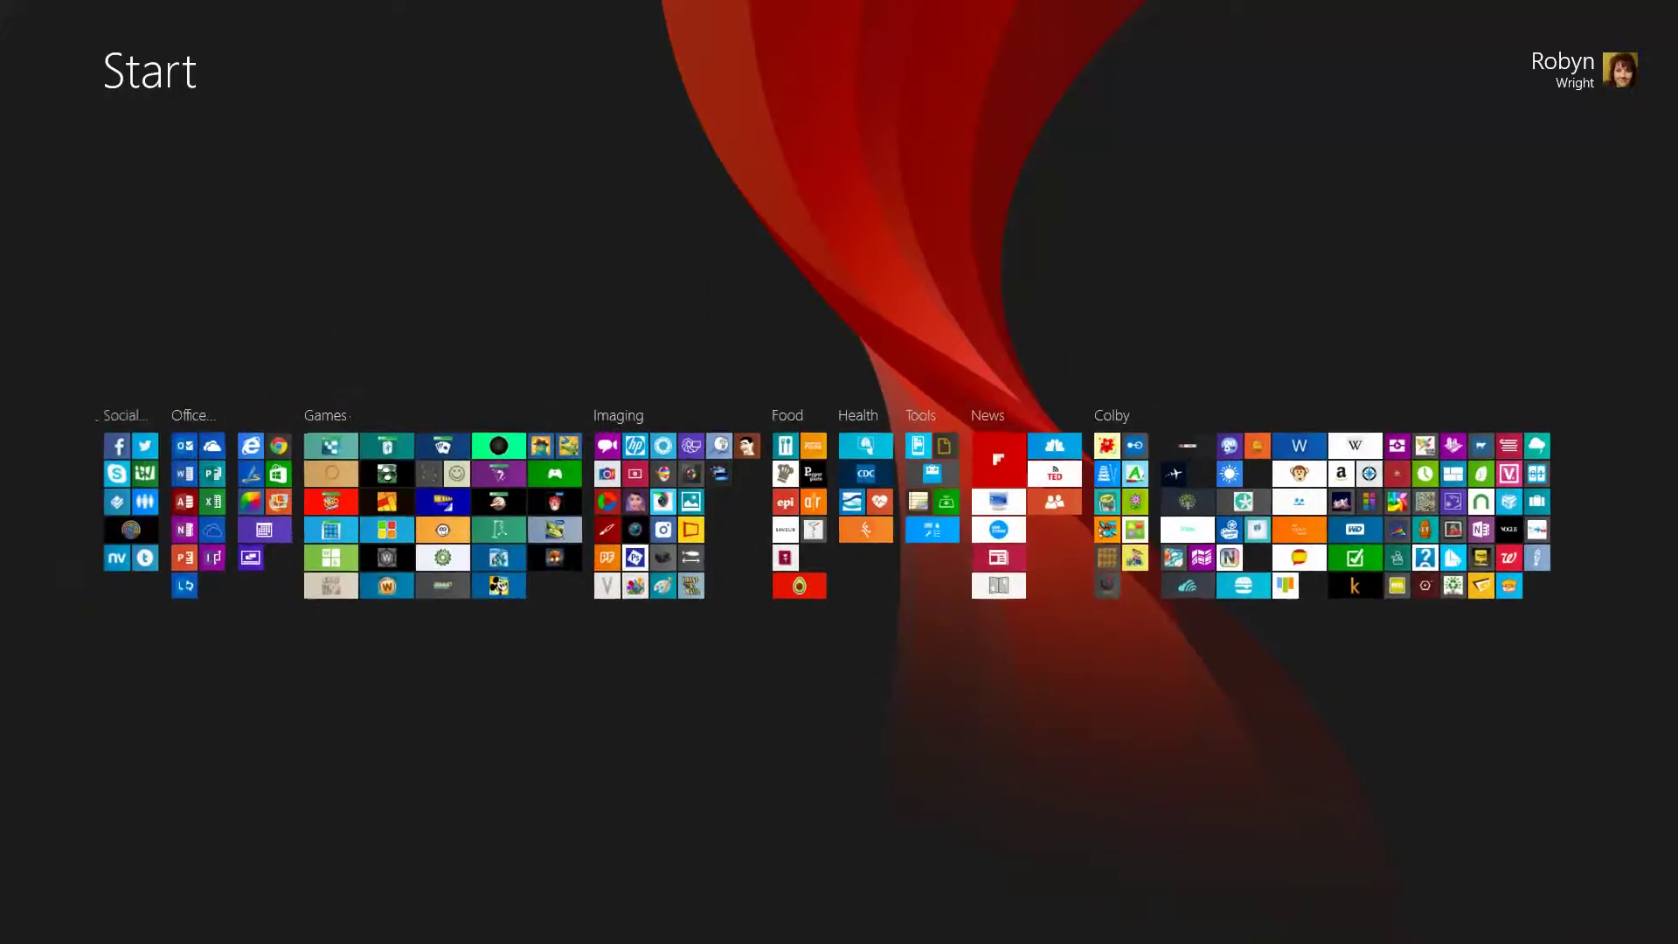
left_click_drag(677, 516, 387, 516)
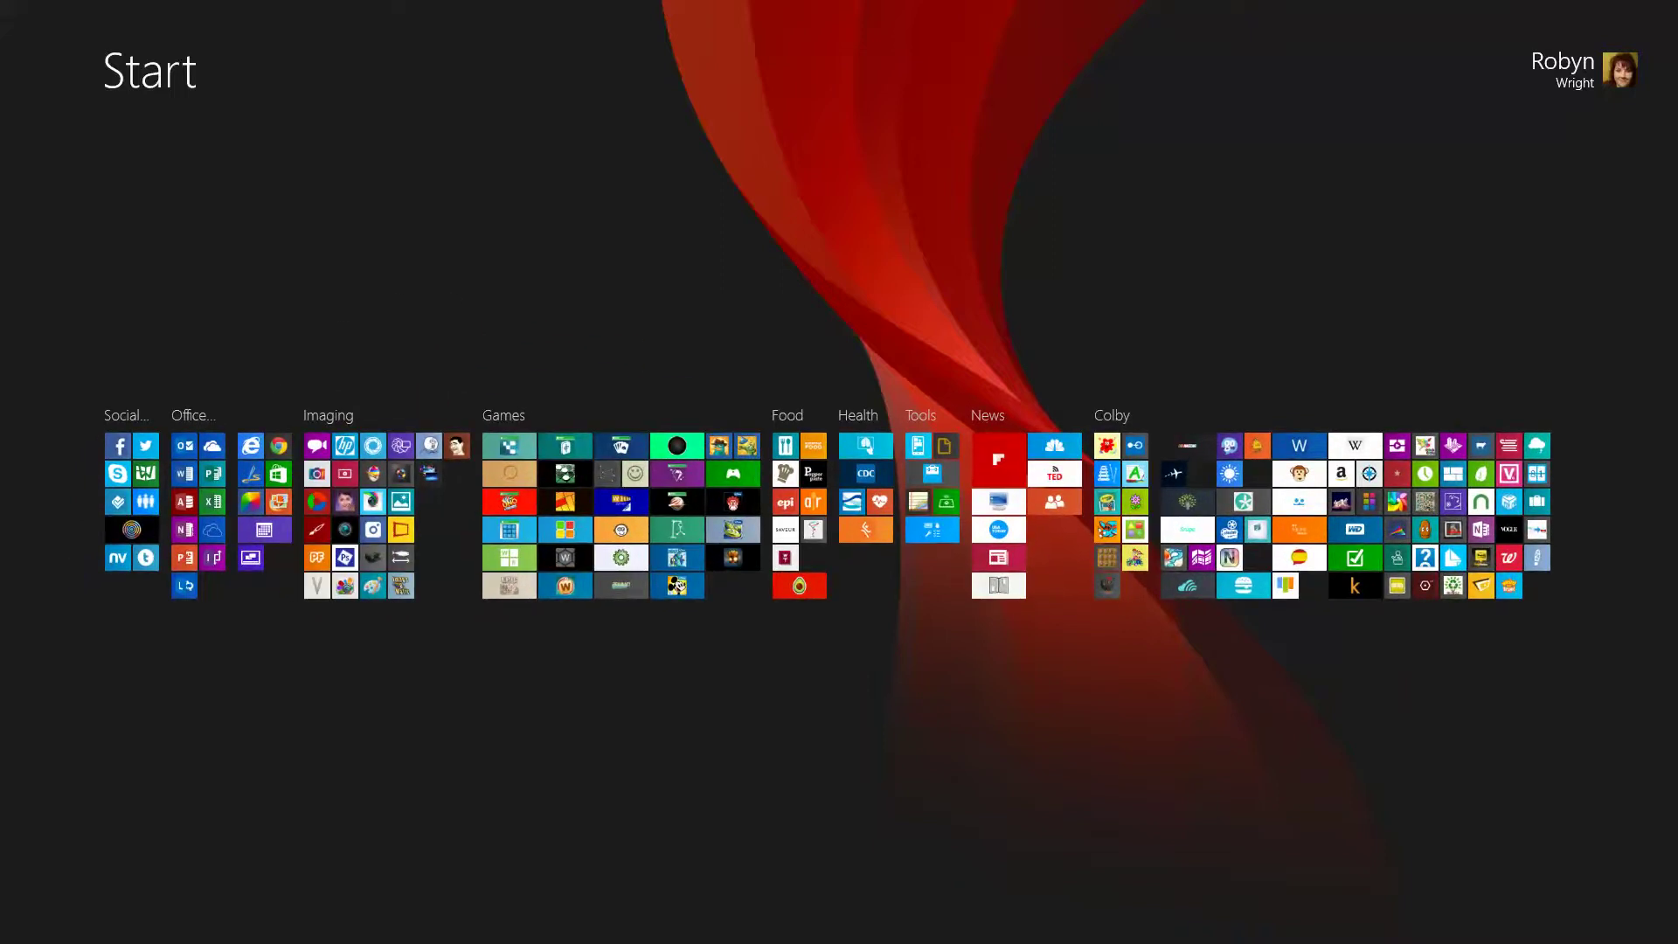
left_click_drag(1355, 516, 1368, 511)
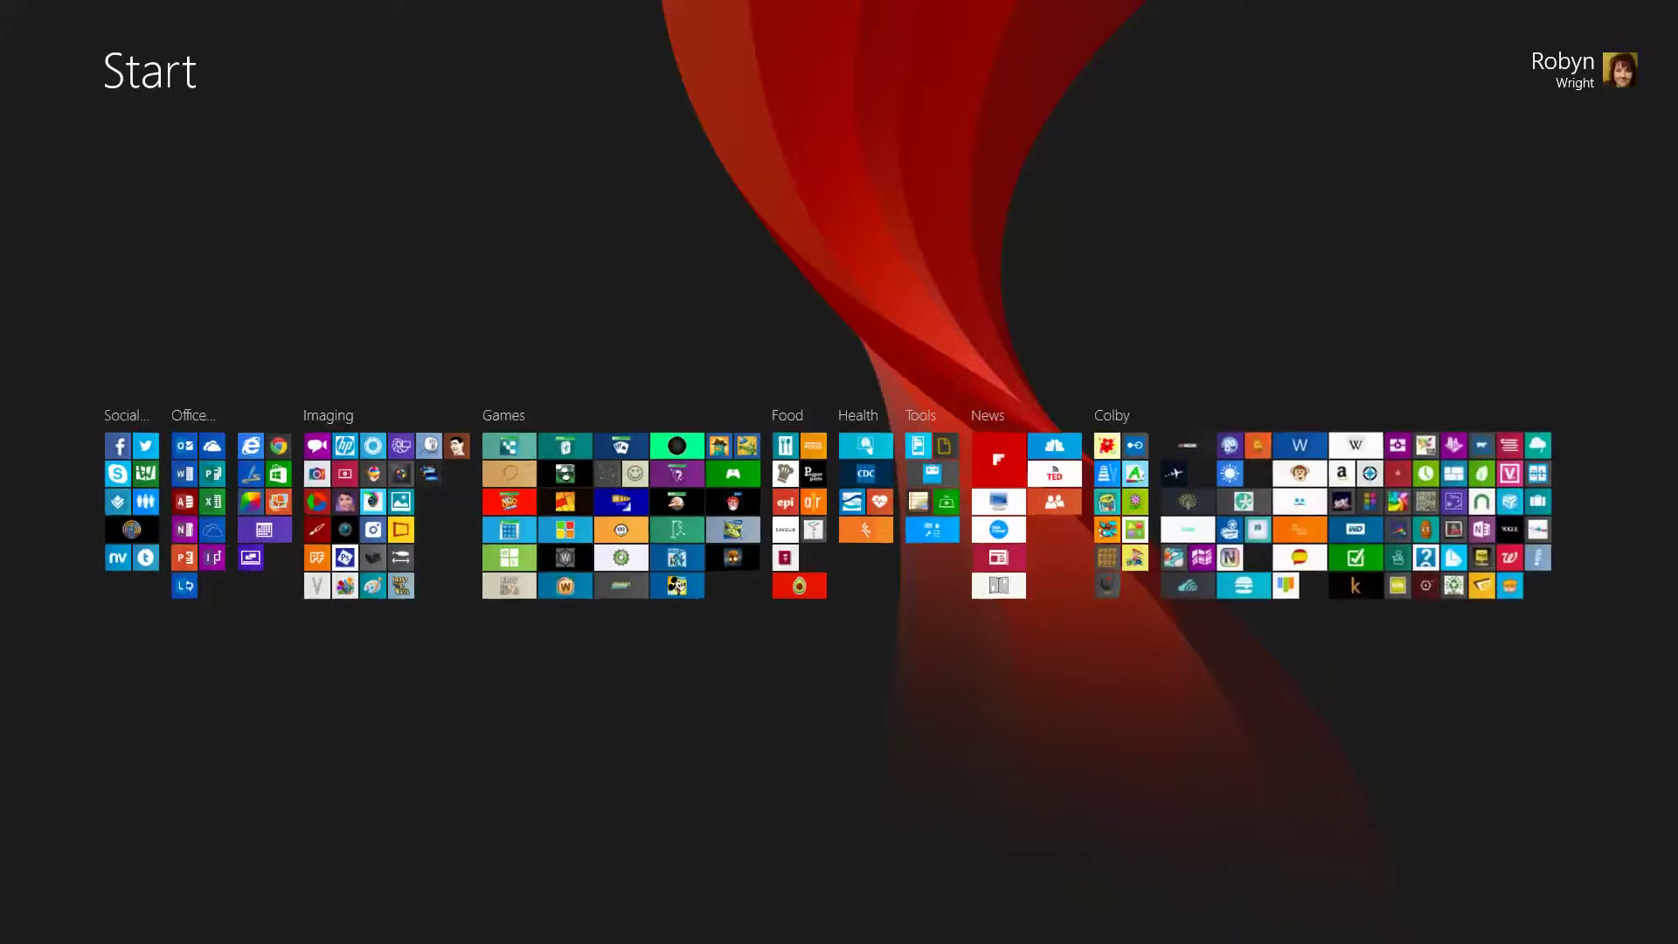
Step: Zoom back in to full-size tiles and scroll through the reordered groups
left_click(923, 714)
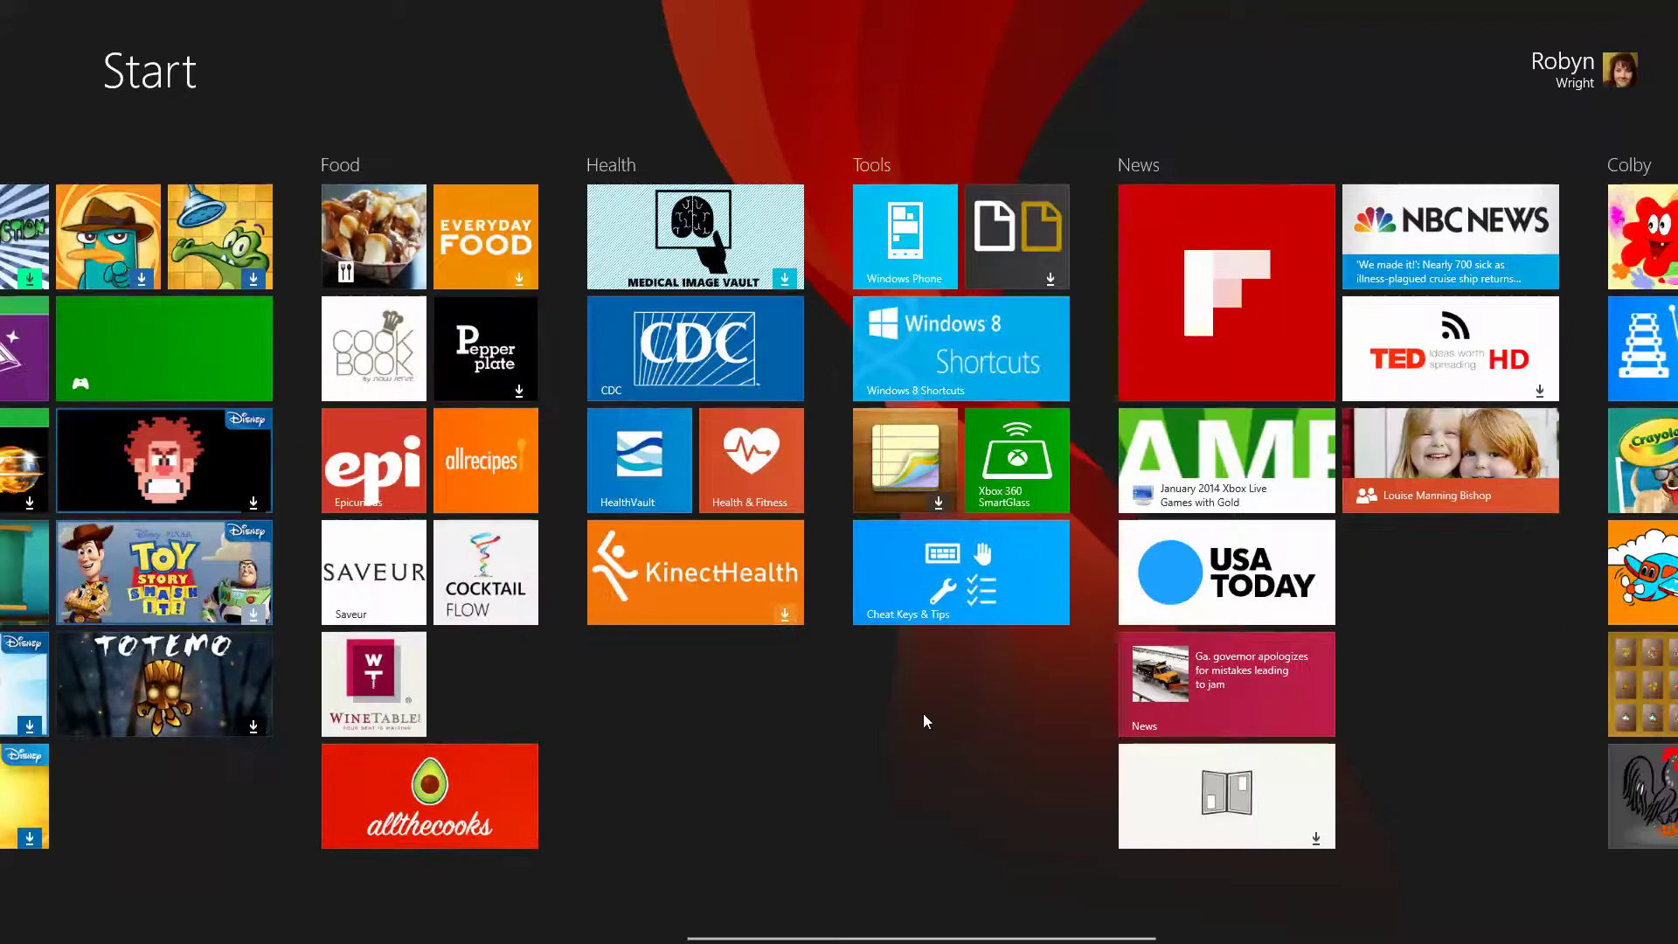
scroll(899, 739, "down", 5)
scroll(904, 726, "up", 15)
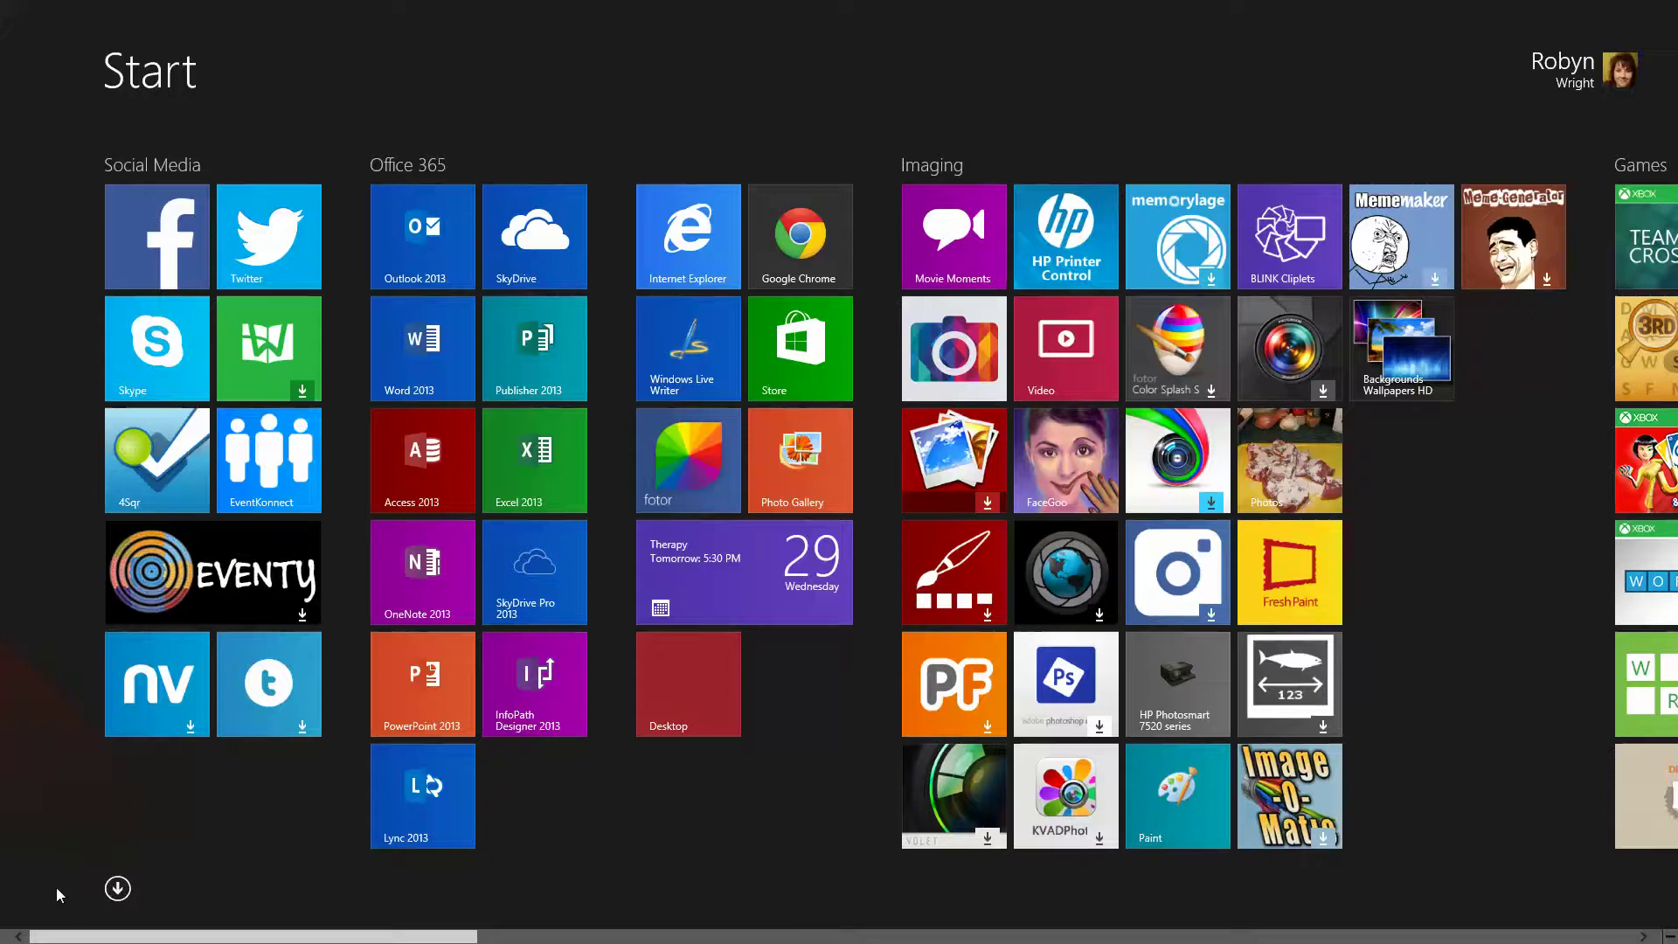
Step: Show the Apps view by category, scroll through it, and open its sort dropdown
left_click(118, 888)
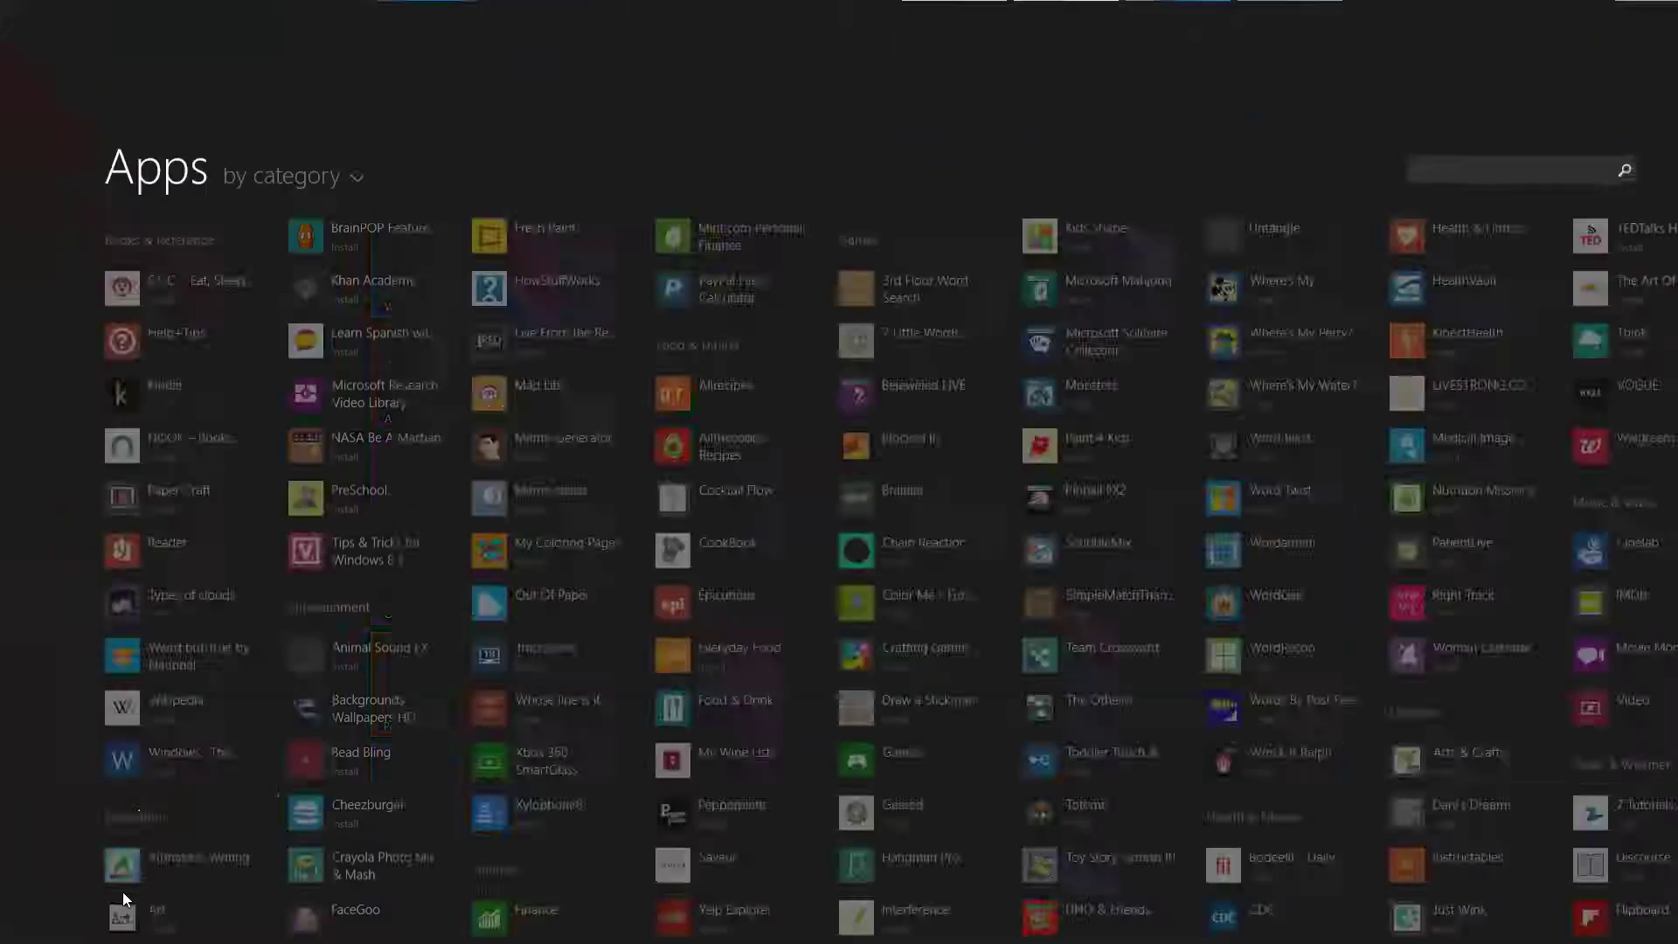
scroll(1172, 522, "down", 5)
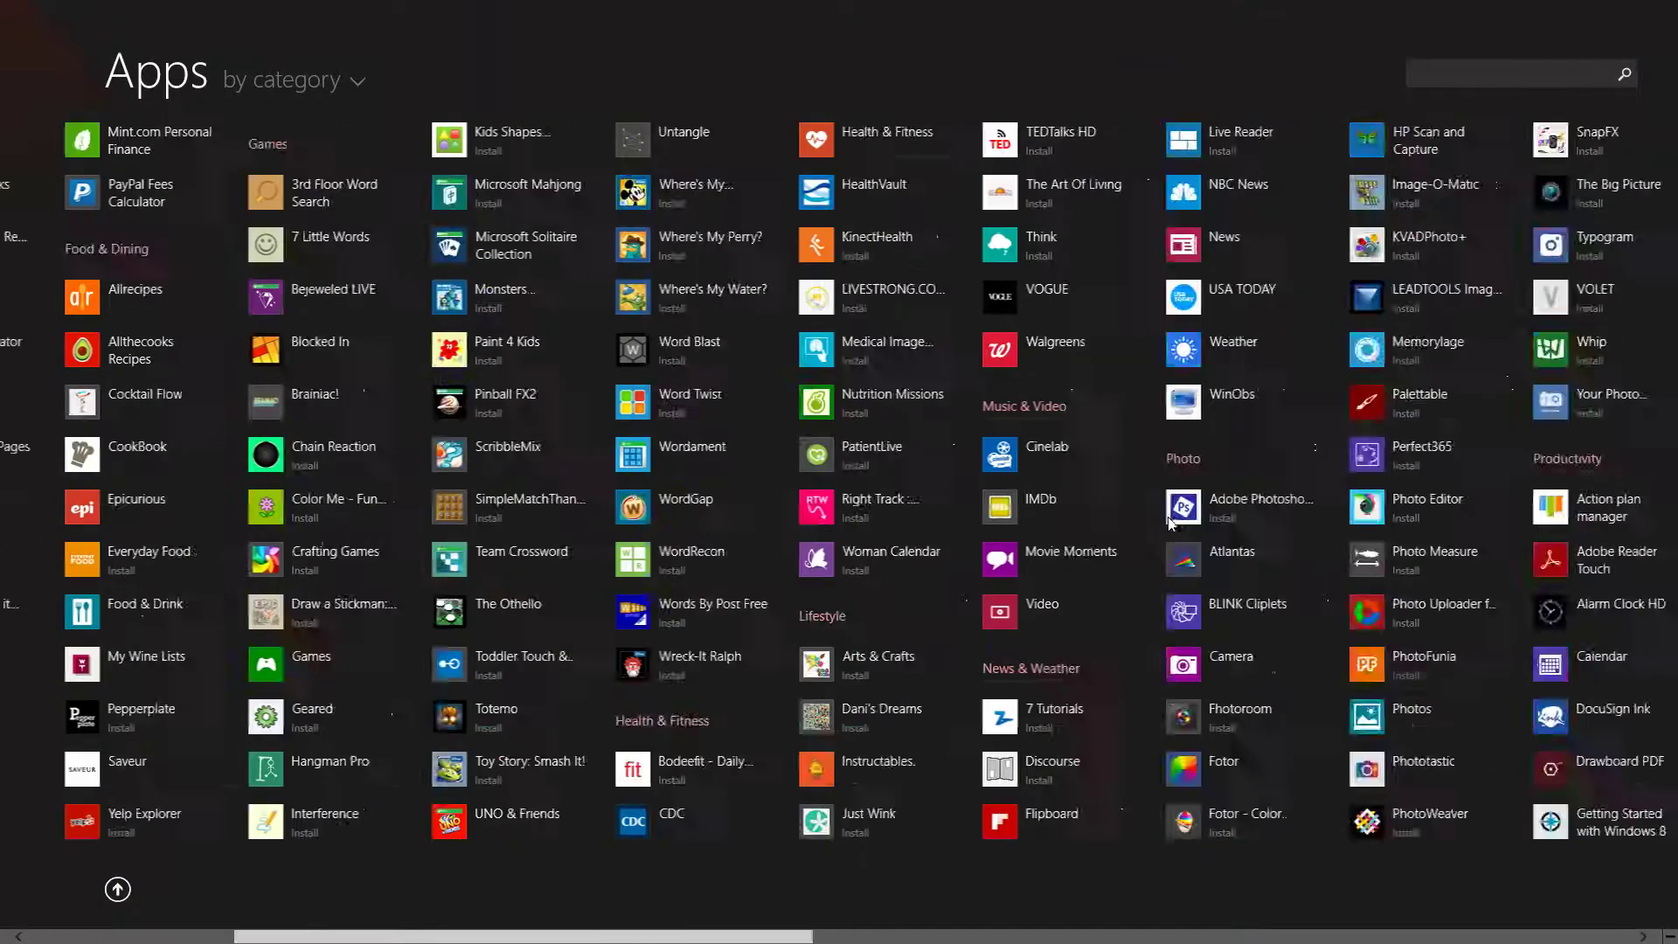
scroll(1168, 520, "down", 6)
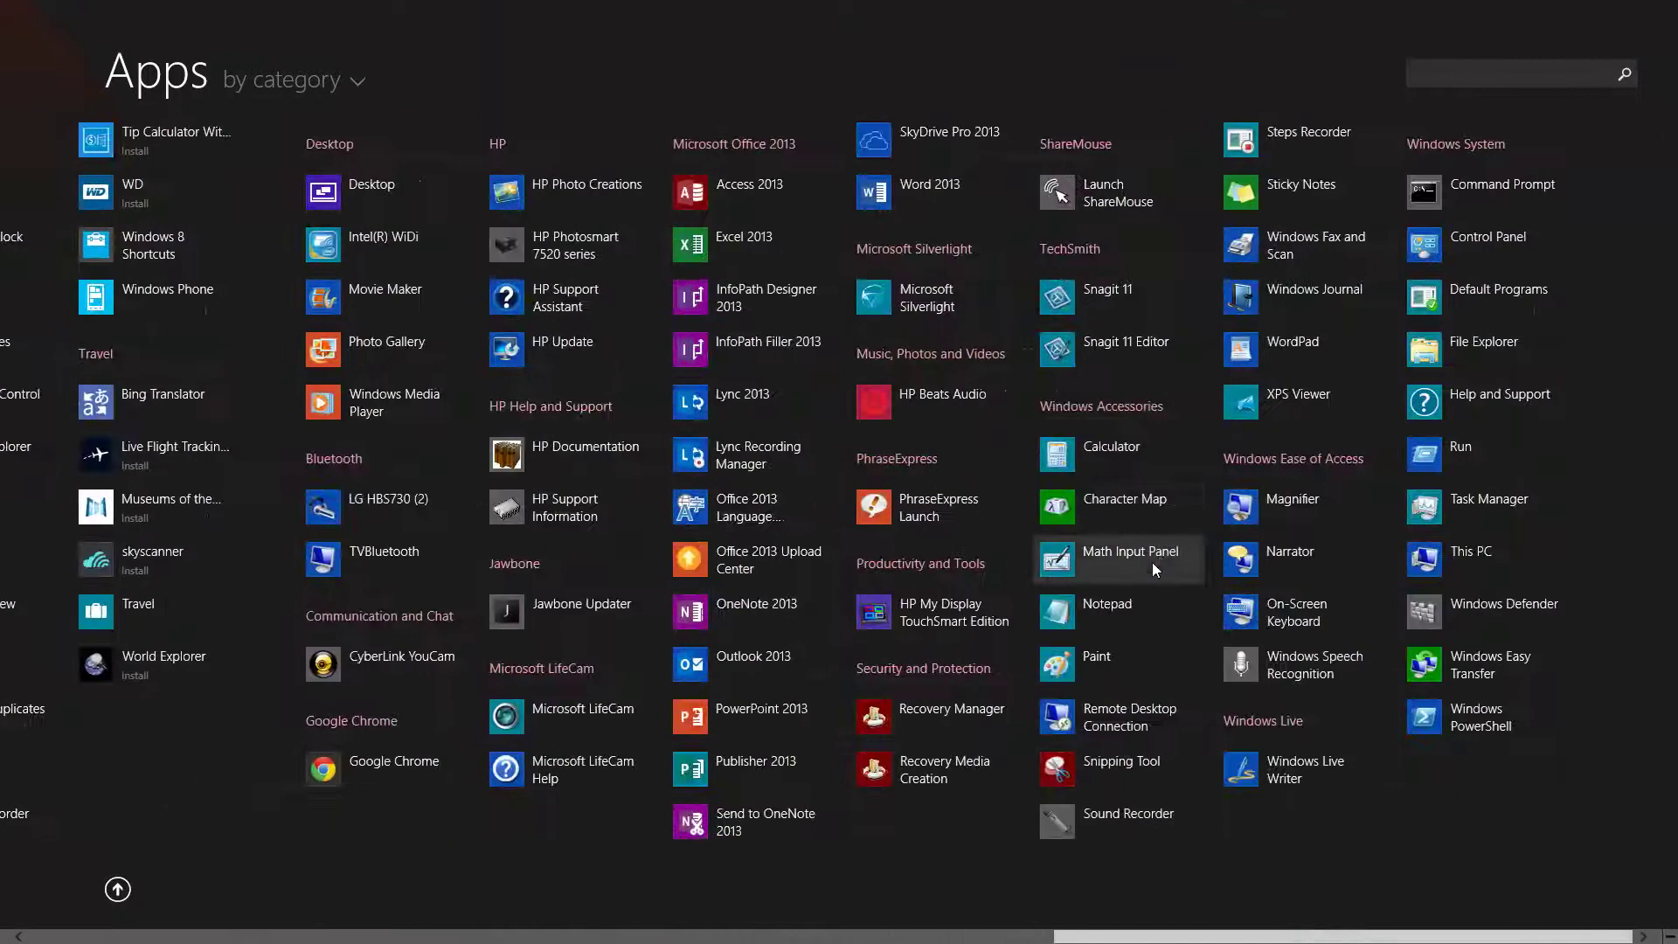
scroll(1151, 563, "up", 20)
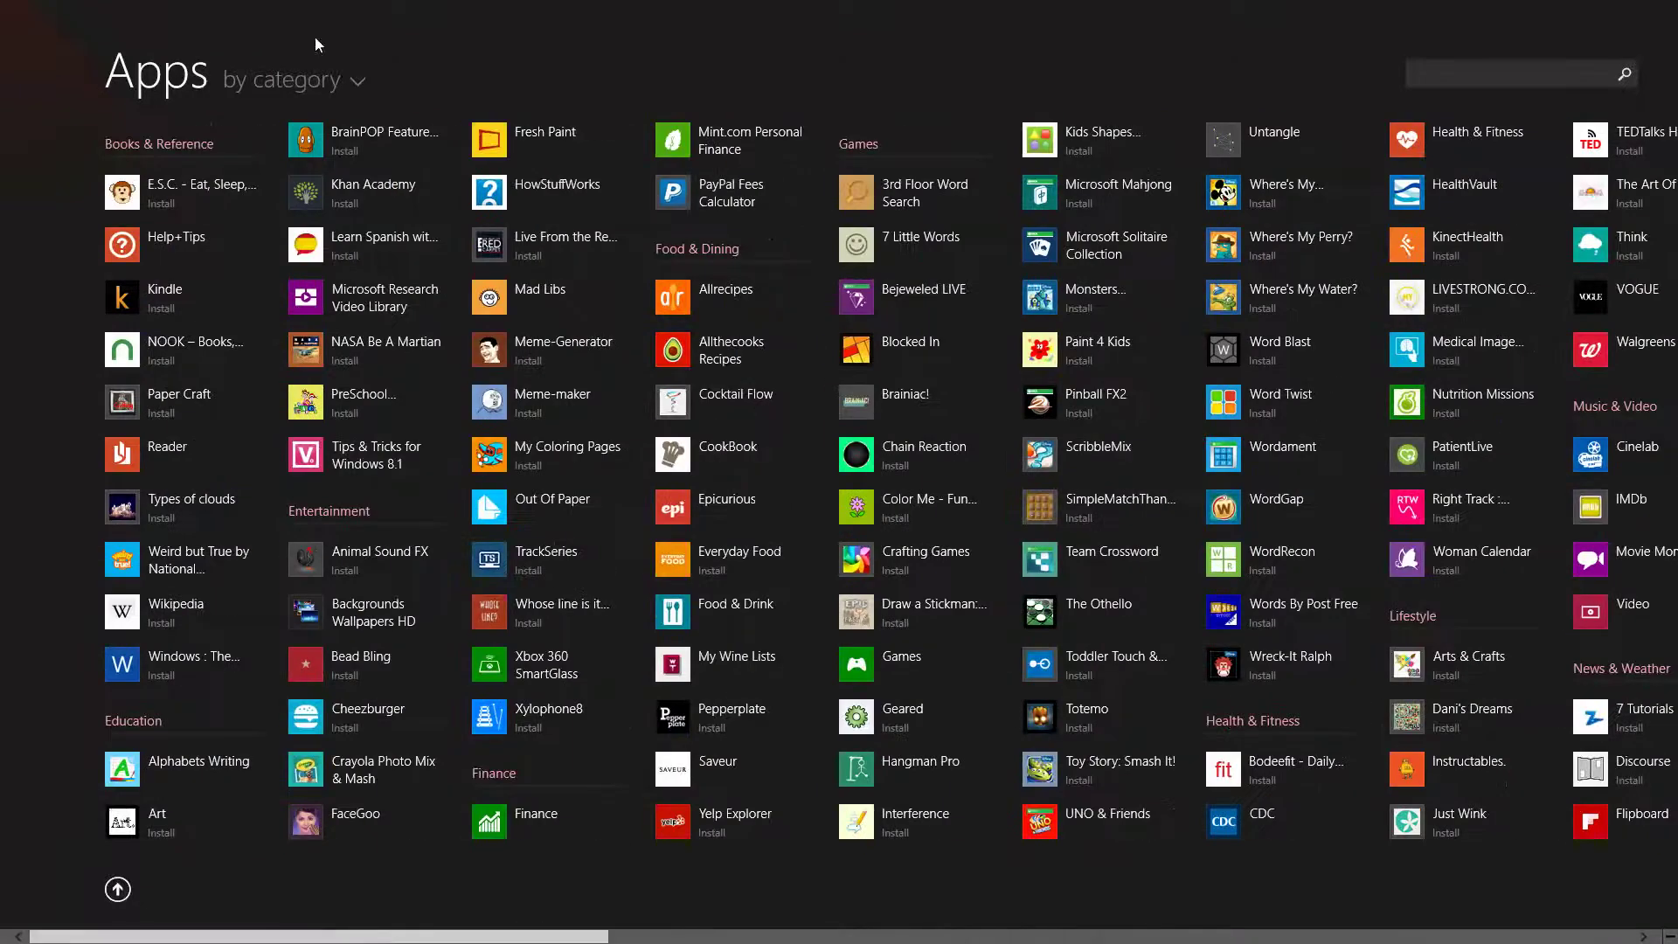
left_click(297, 81)
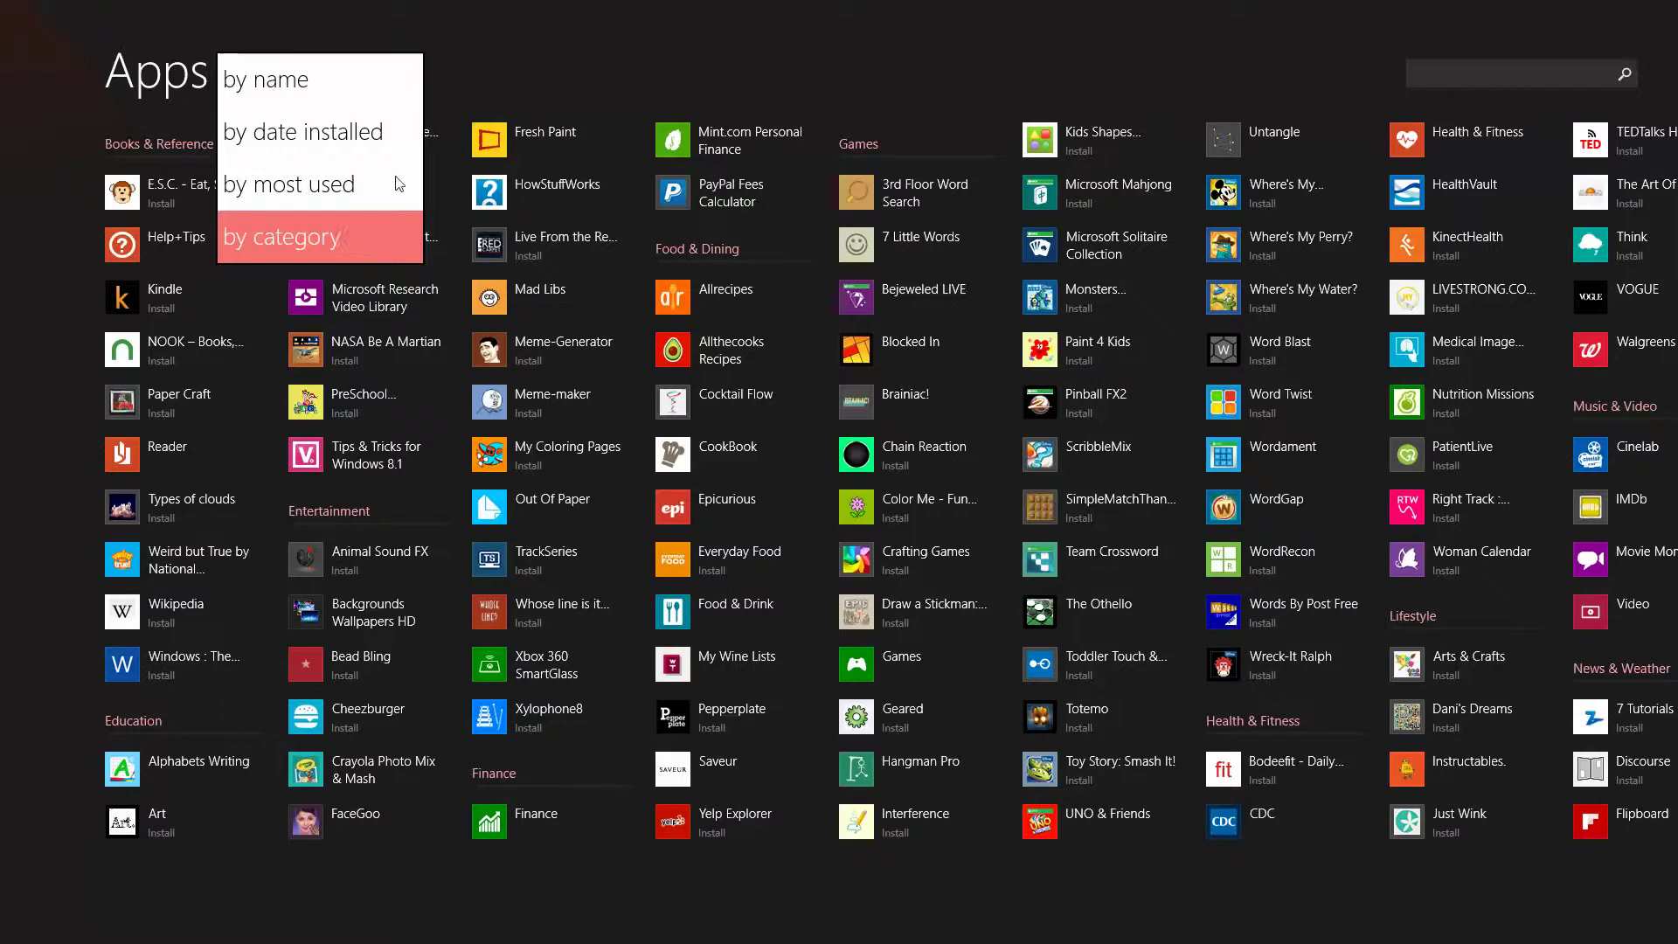
Step: Sort the Apps list by name and scroll the alphabetical groups
left_click(309, 84)
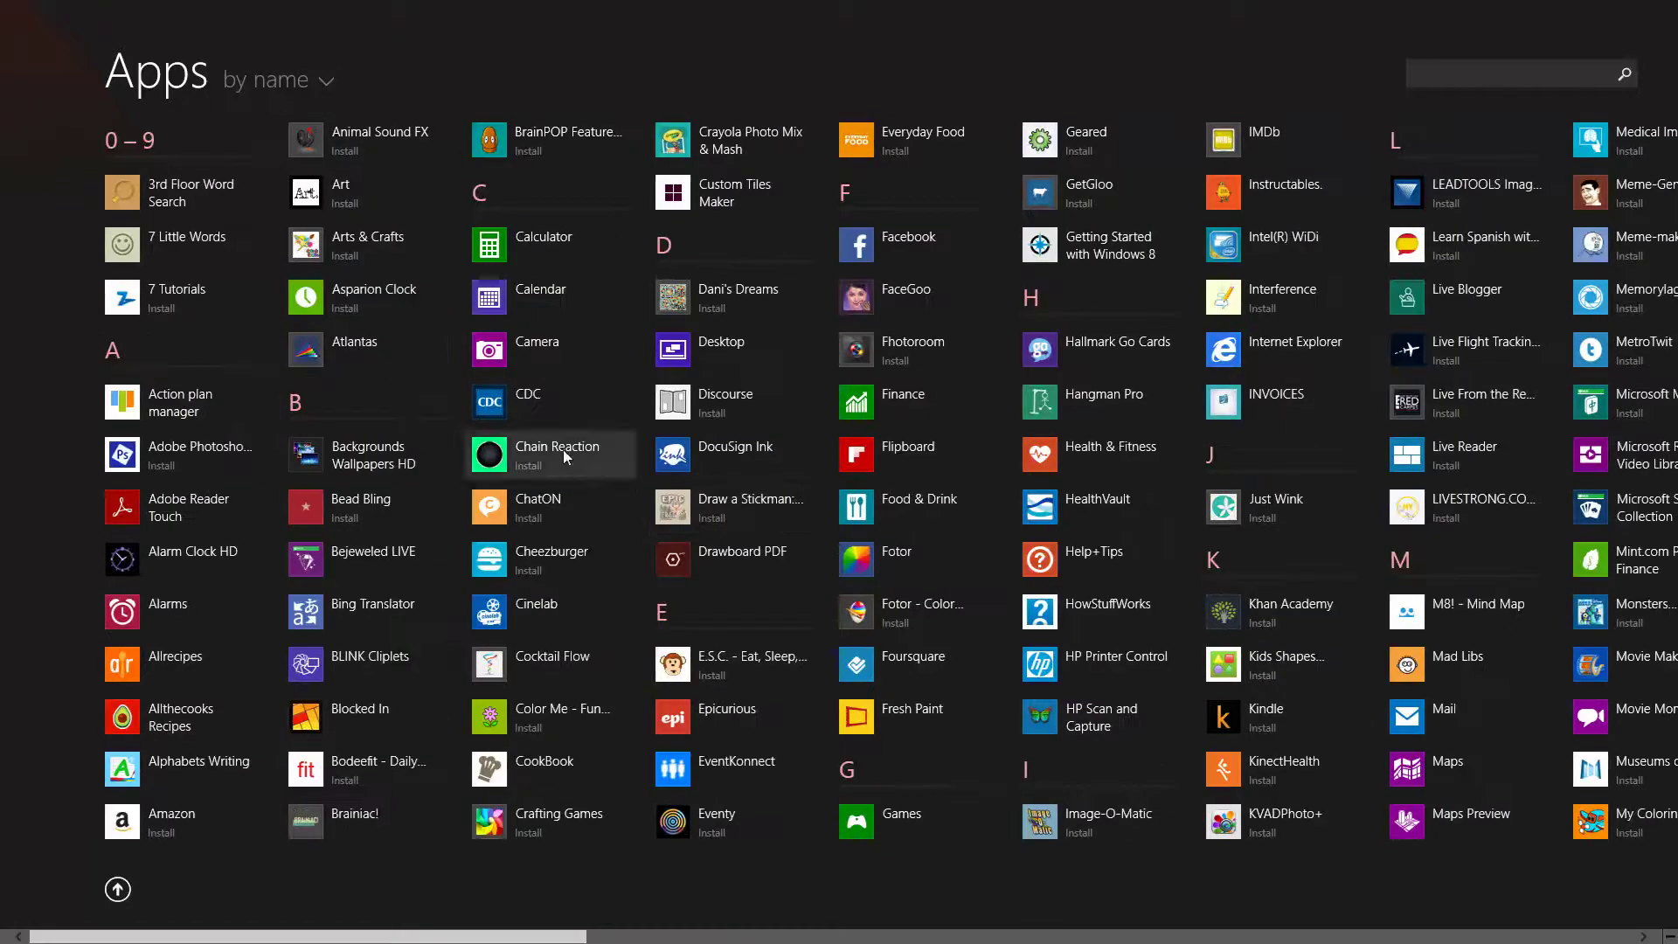
scroll(899, 475, "down", 5)
scroll(899, 475, "up", 5)
Step: Focus the app search box, then return to the tiled Start screen
left_click(1489, 66)
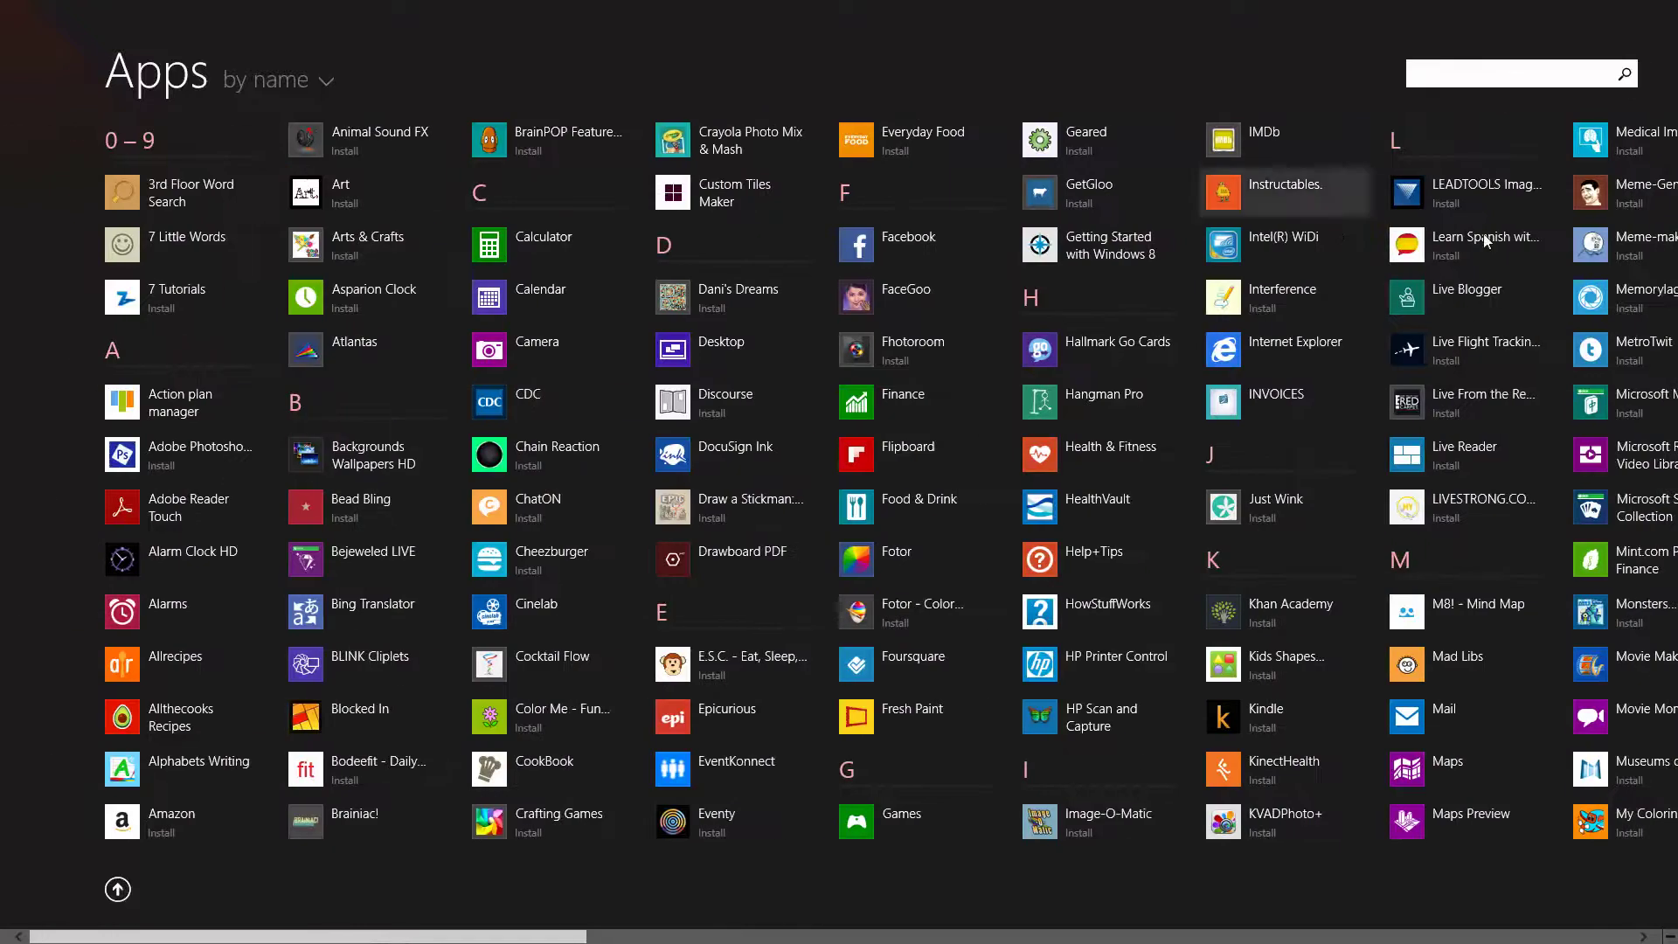
scroll(1486, 13, "down", 1)
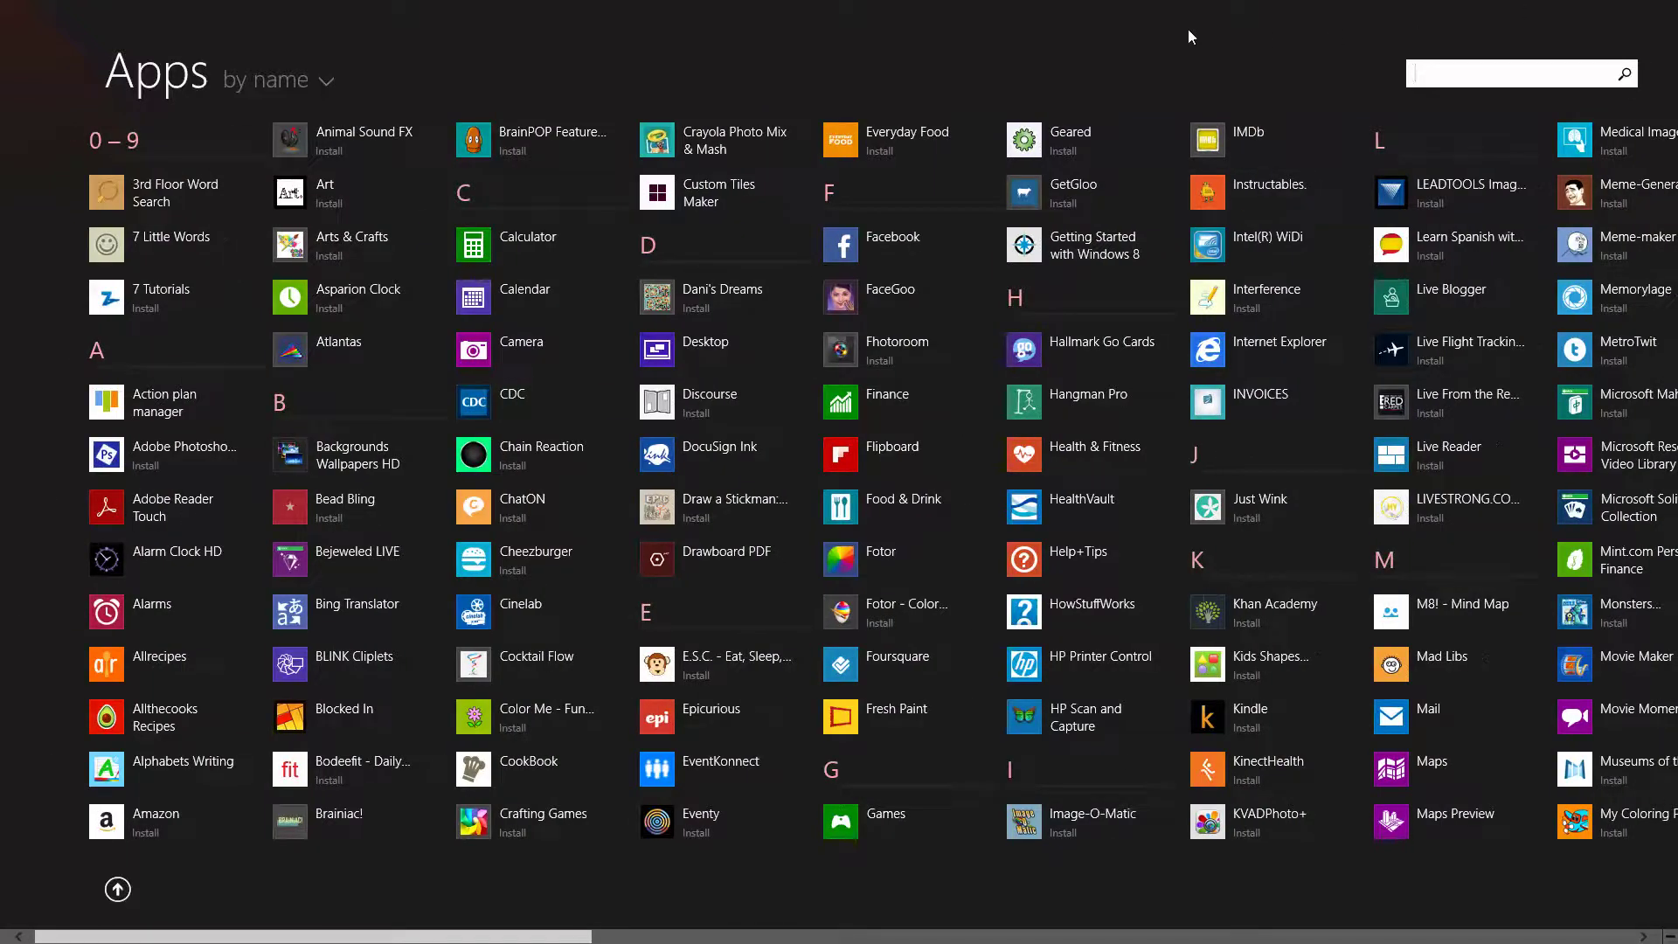
left_click(117, 890)
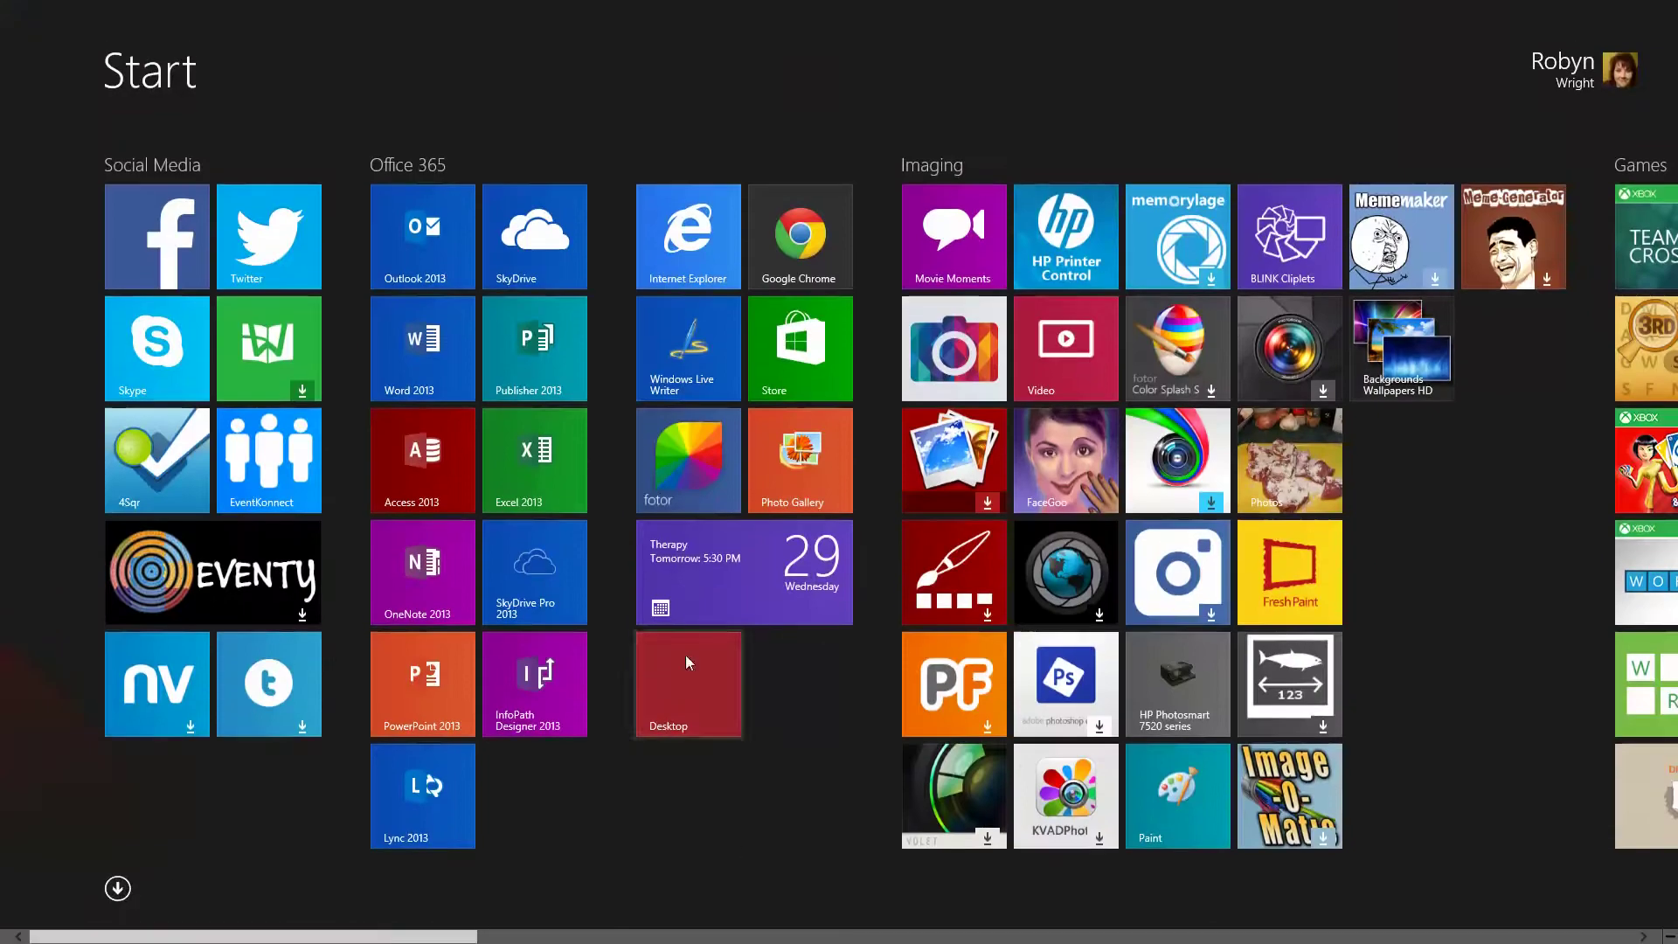
right_click(806, 107)
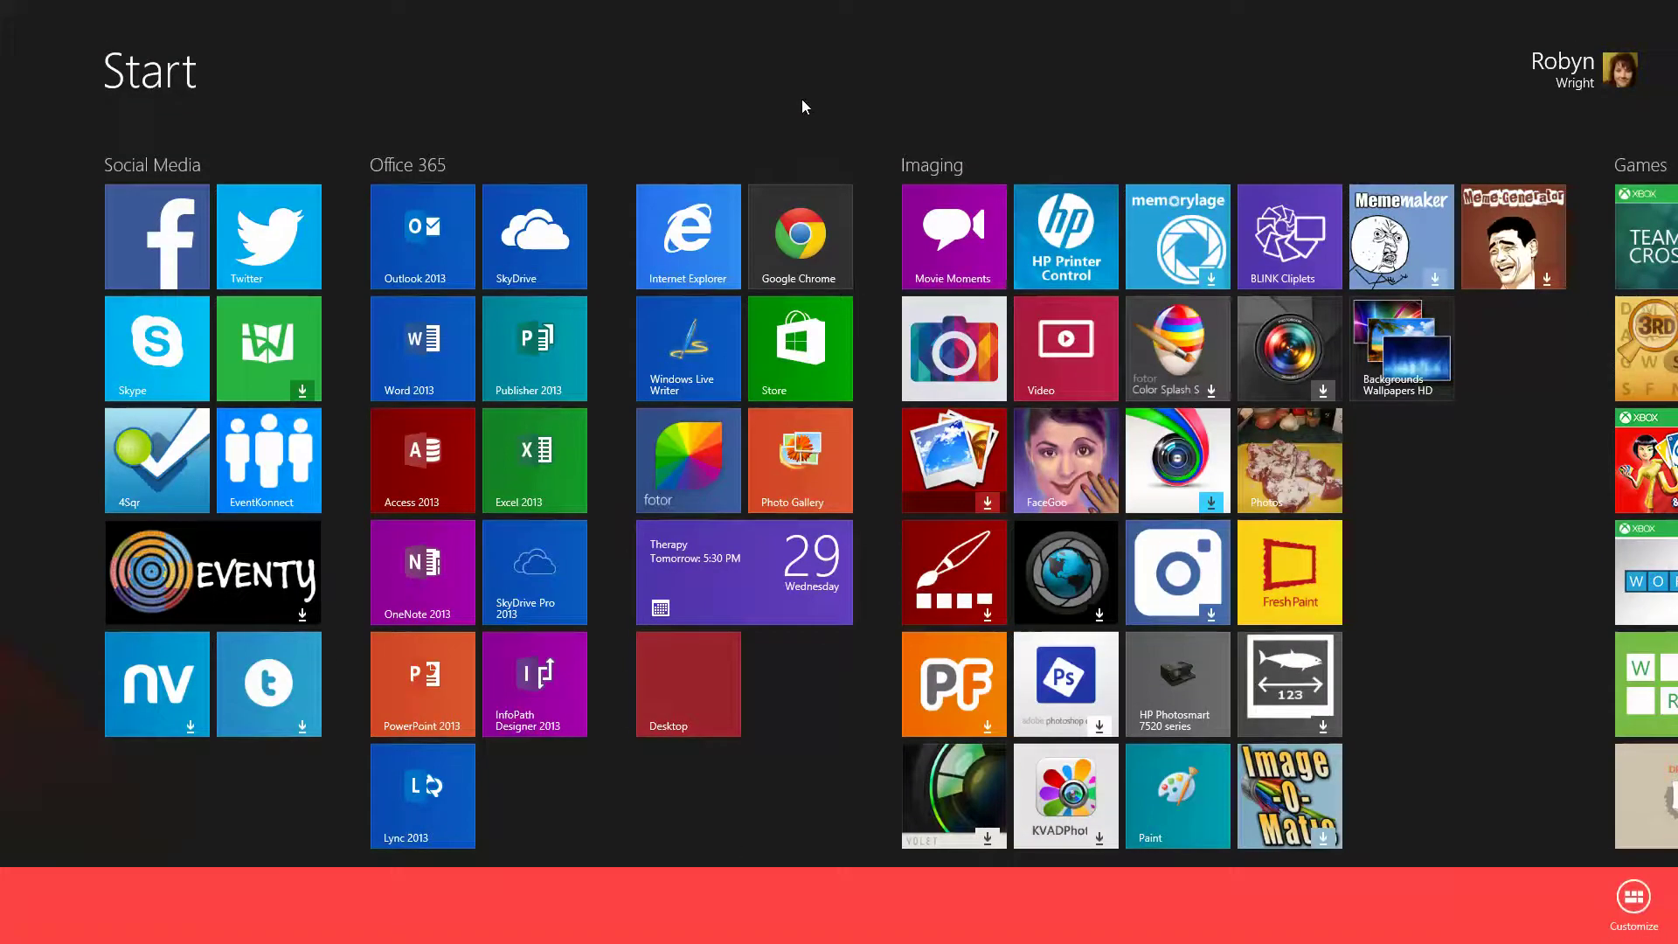
right_click(805, 106)
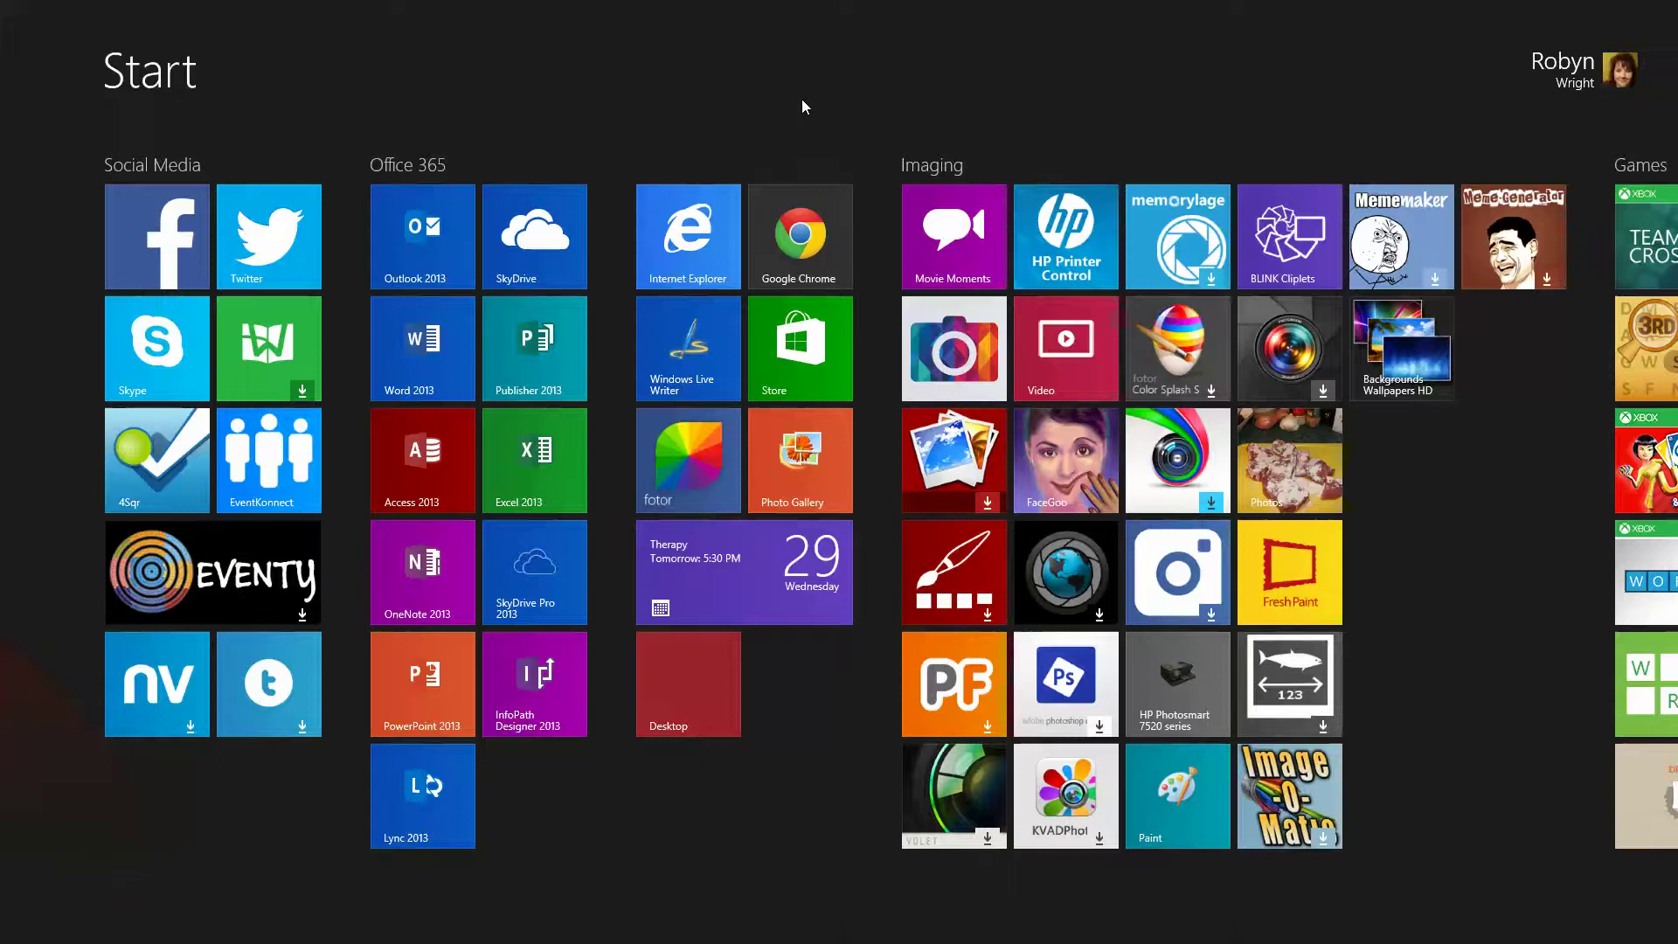
scroll(803, 102, "down", 10)
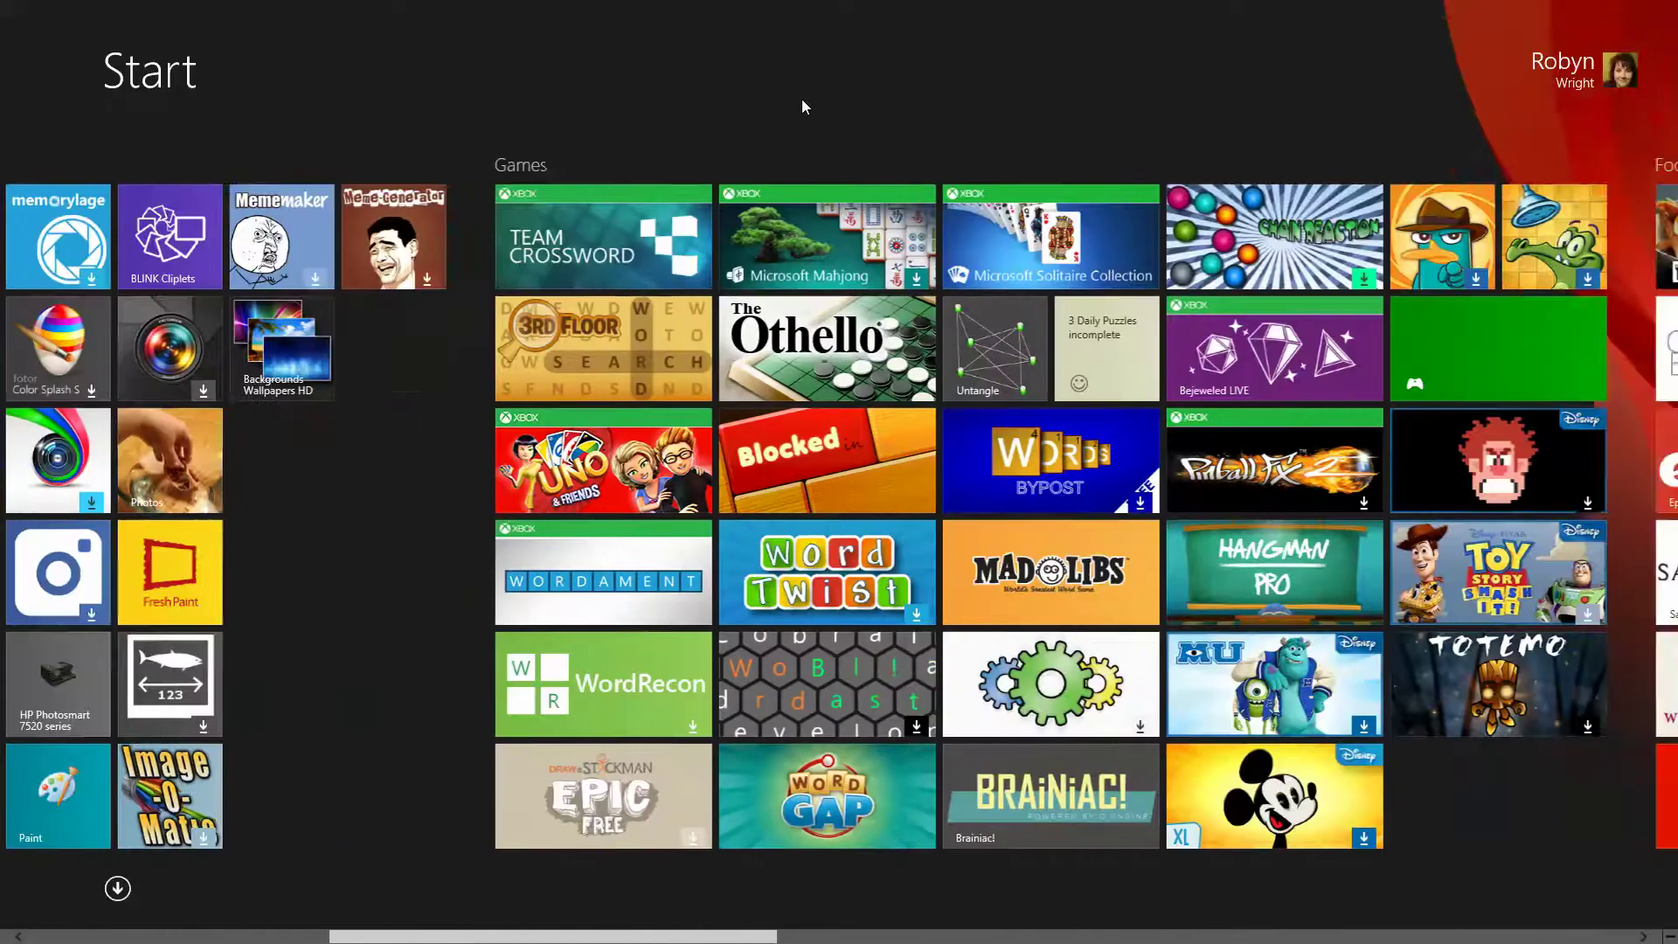
scroll(802, 107, "down", 10)
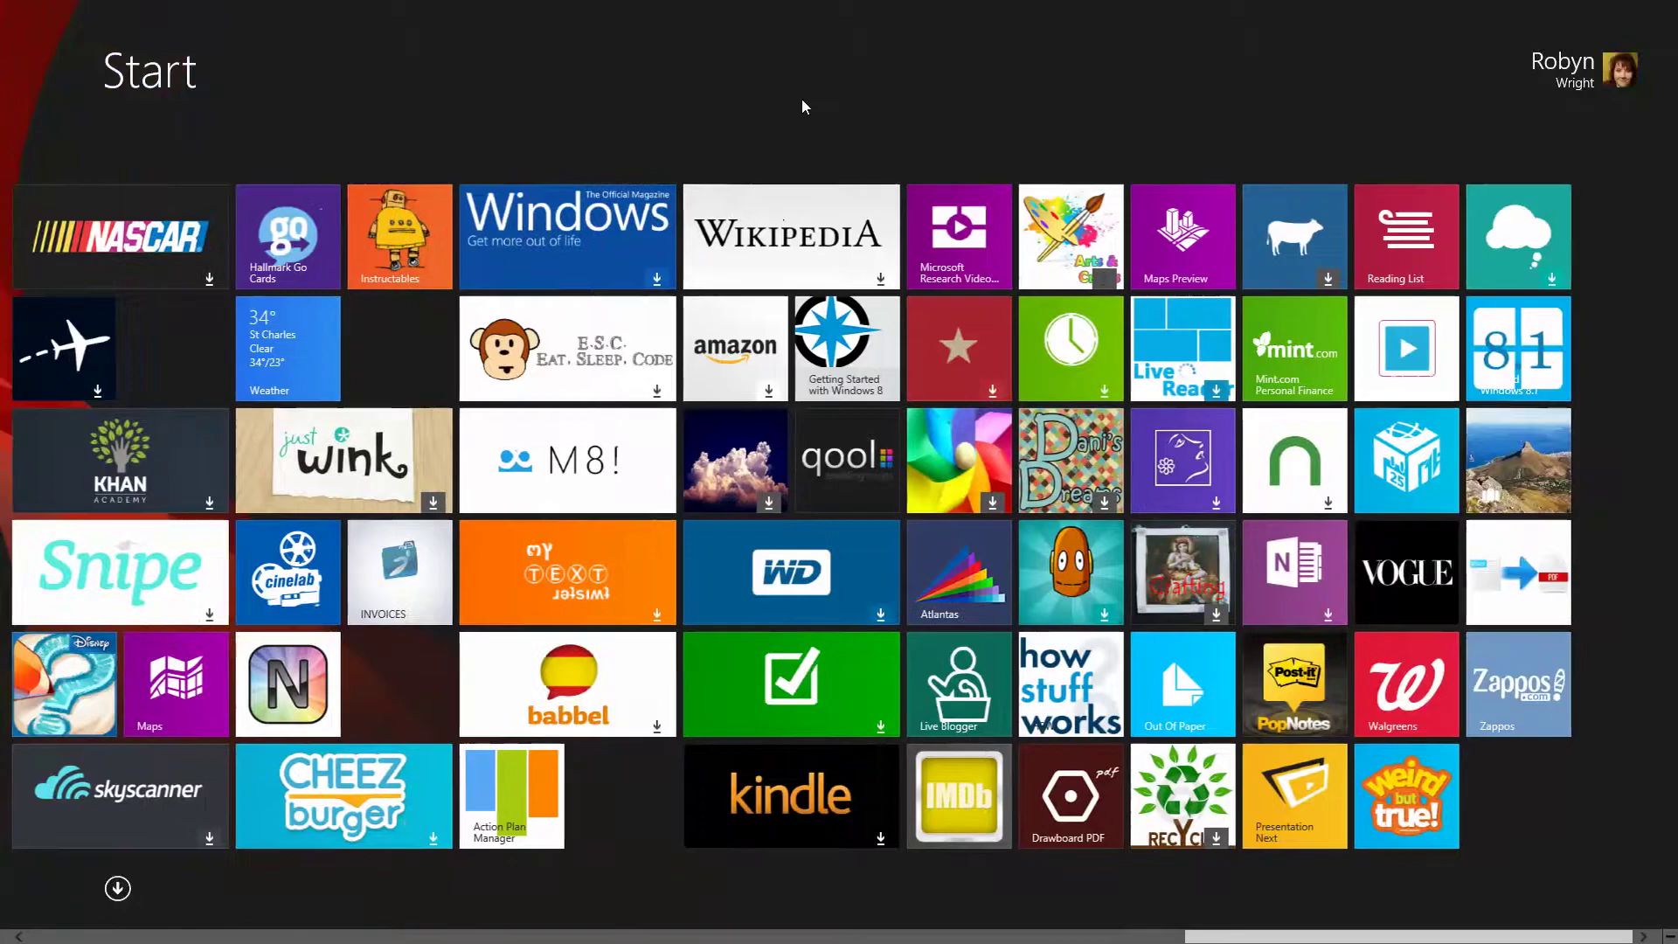
scroll(802, 107, "up", 10)
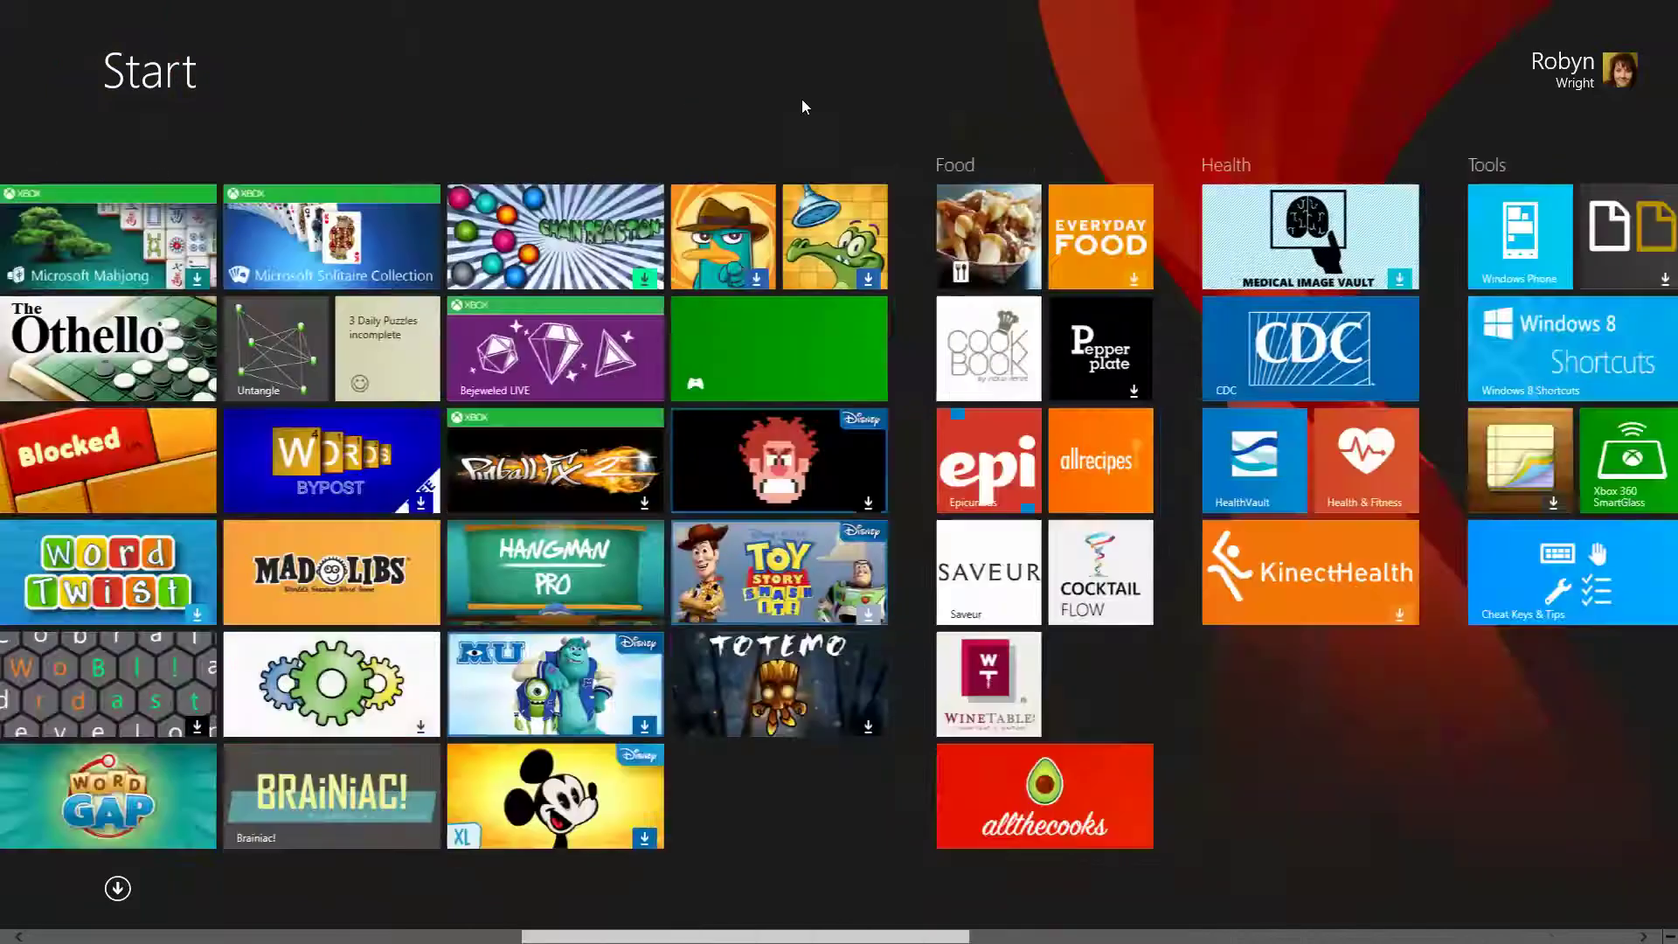
scroll(563, 129, "up", 10)
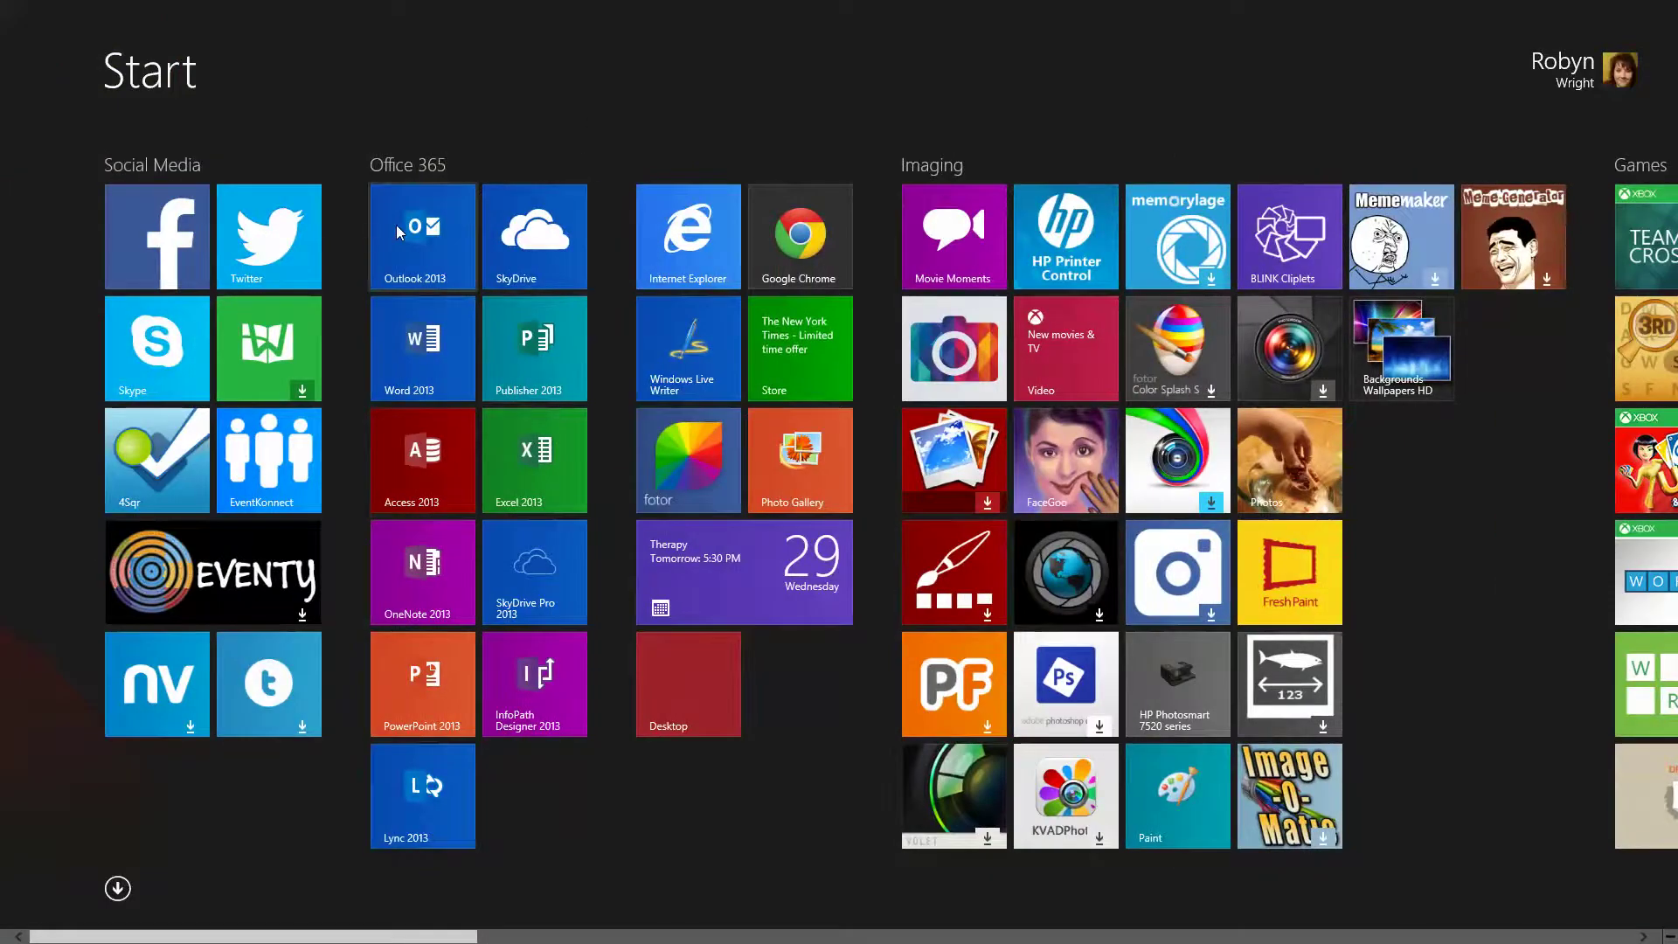
Step: Unpin the Facebook tile from Social Media and switch to the alphabetical Apps list
right_click(172, 245)
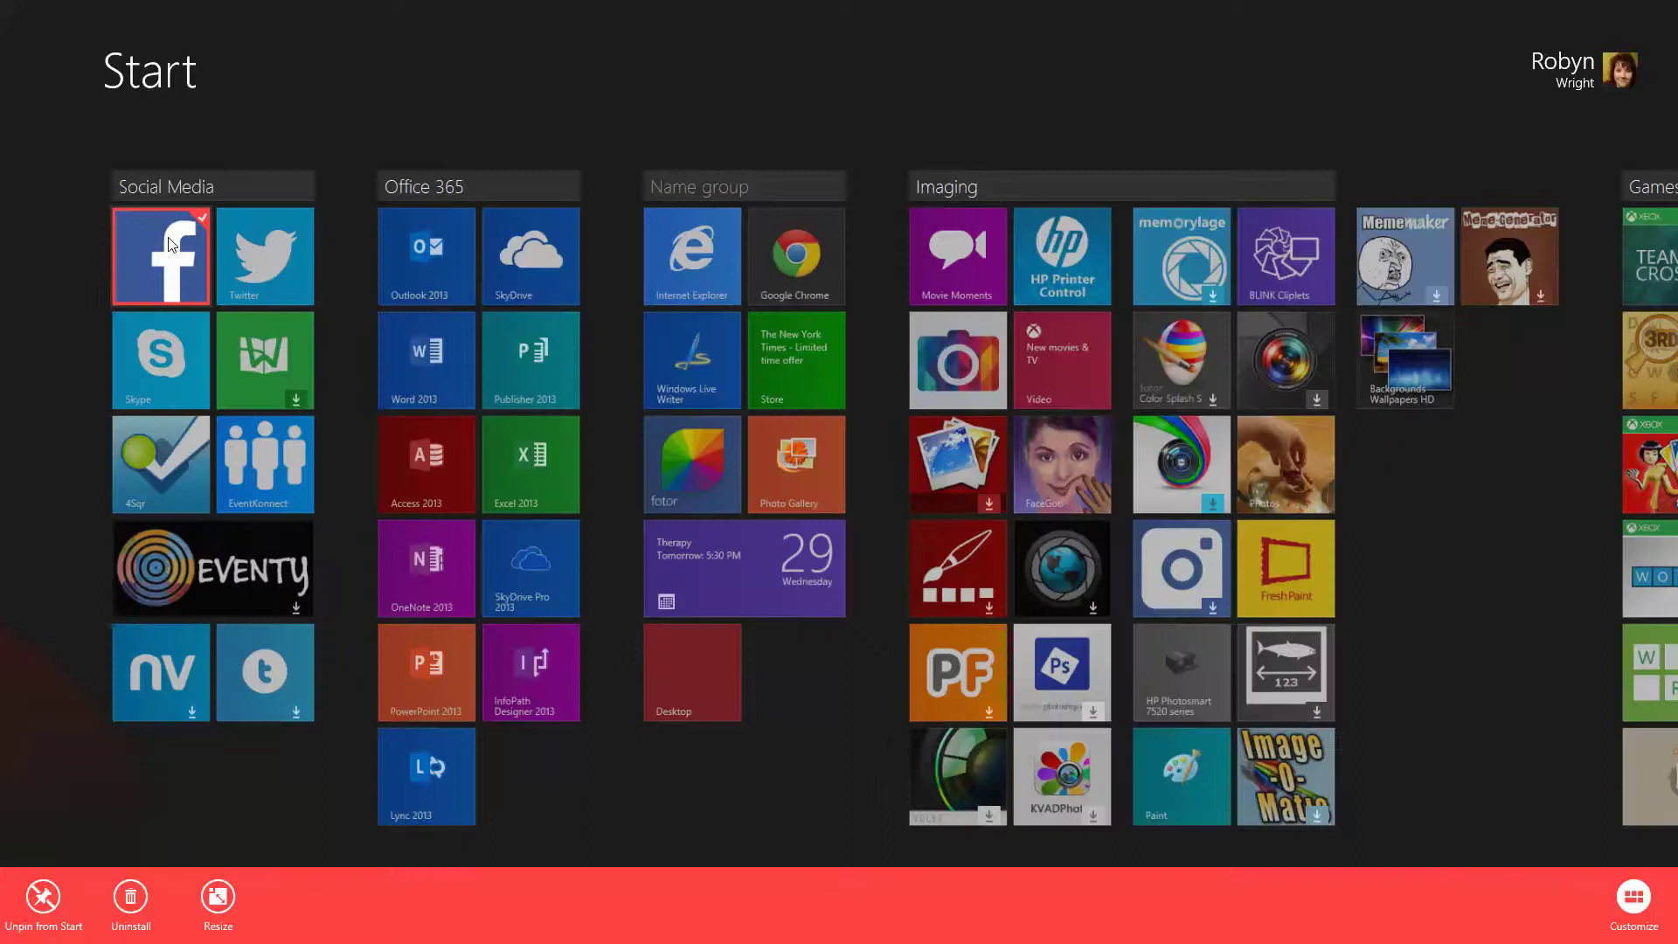
left_click(43, 896)
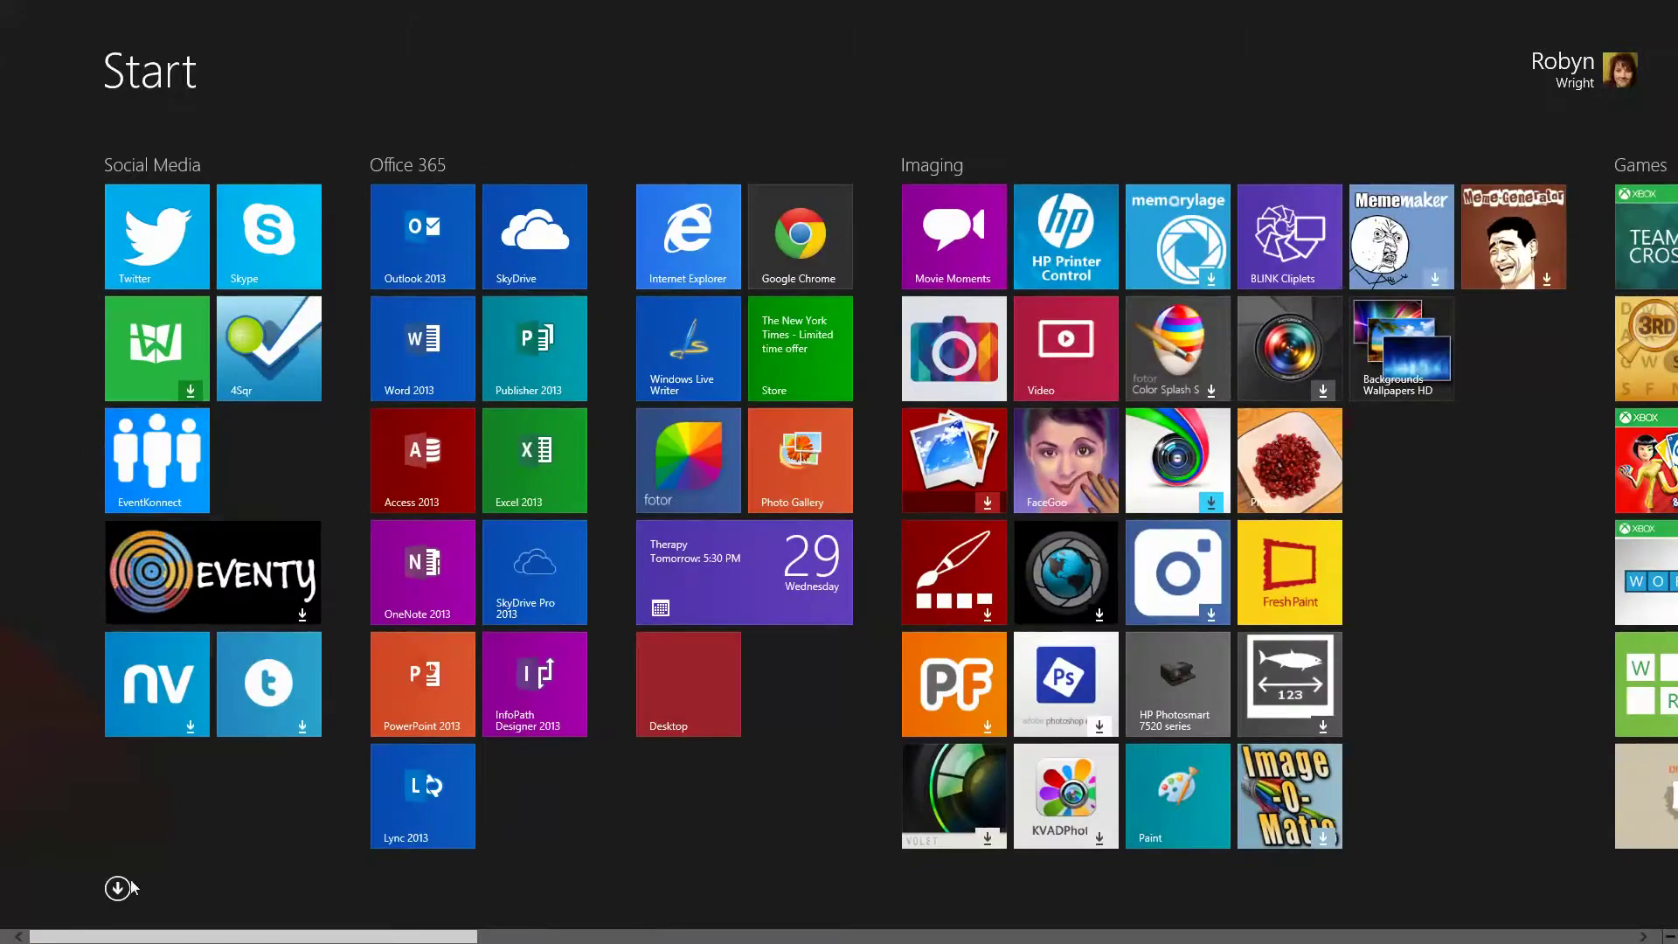
left_click(118, 889)
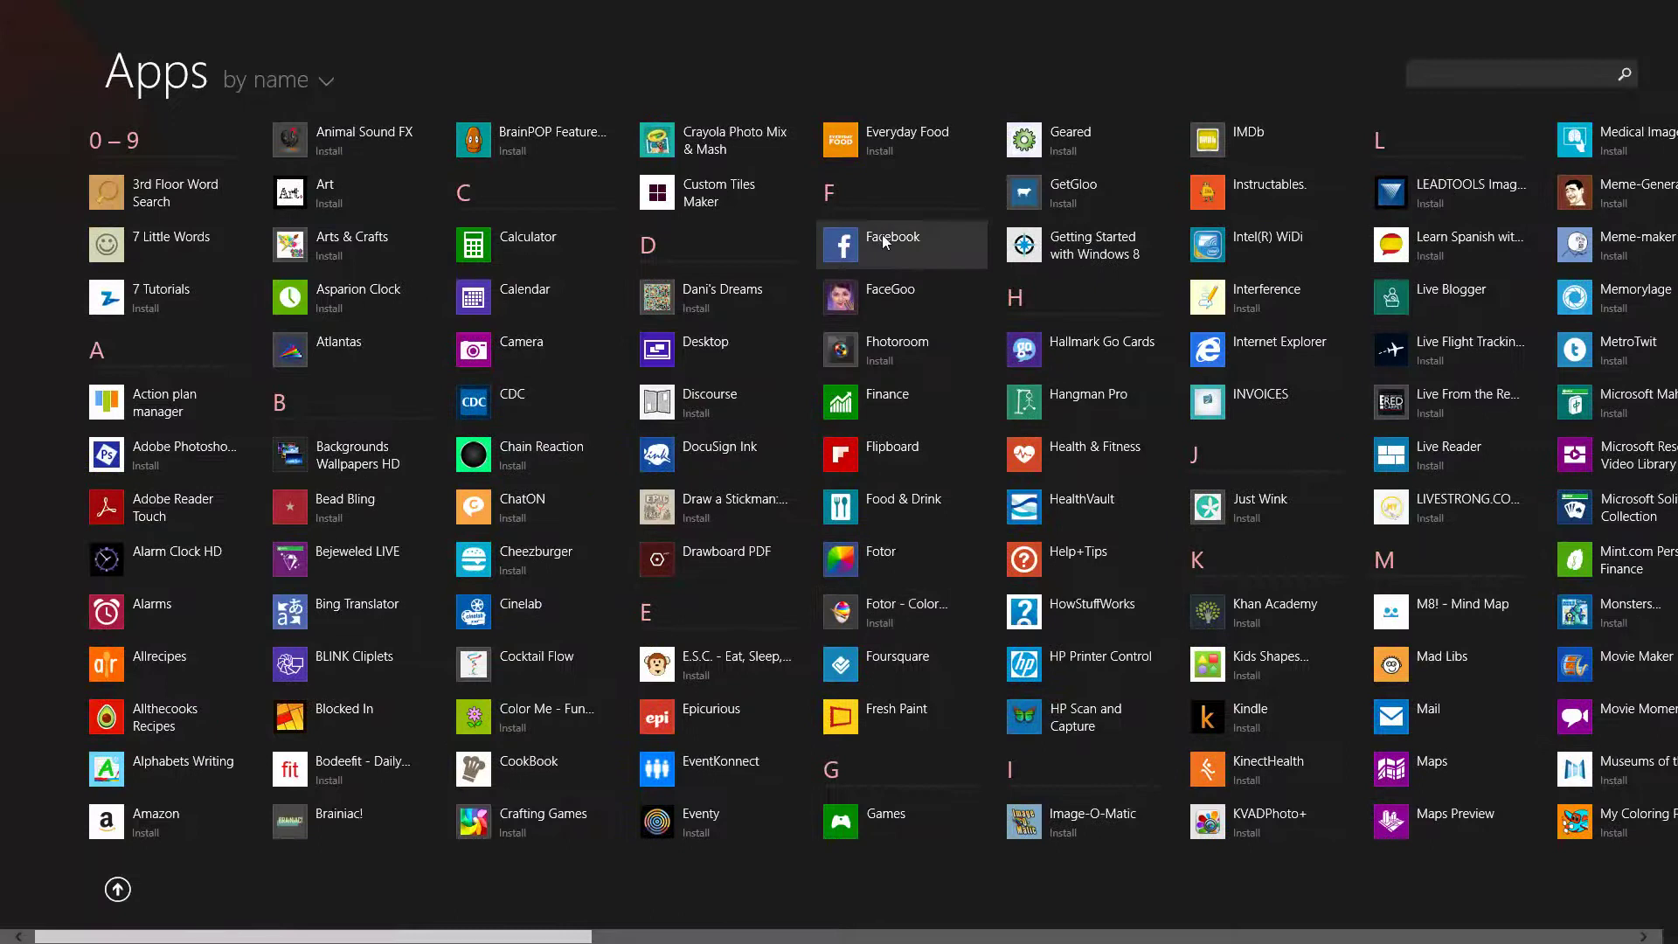
Step: Pin Facebook to Start from the Apps list and go back to the Start screen
right_click(924, 236)
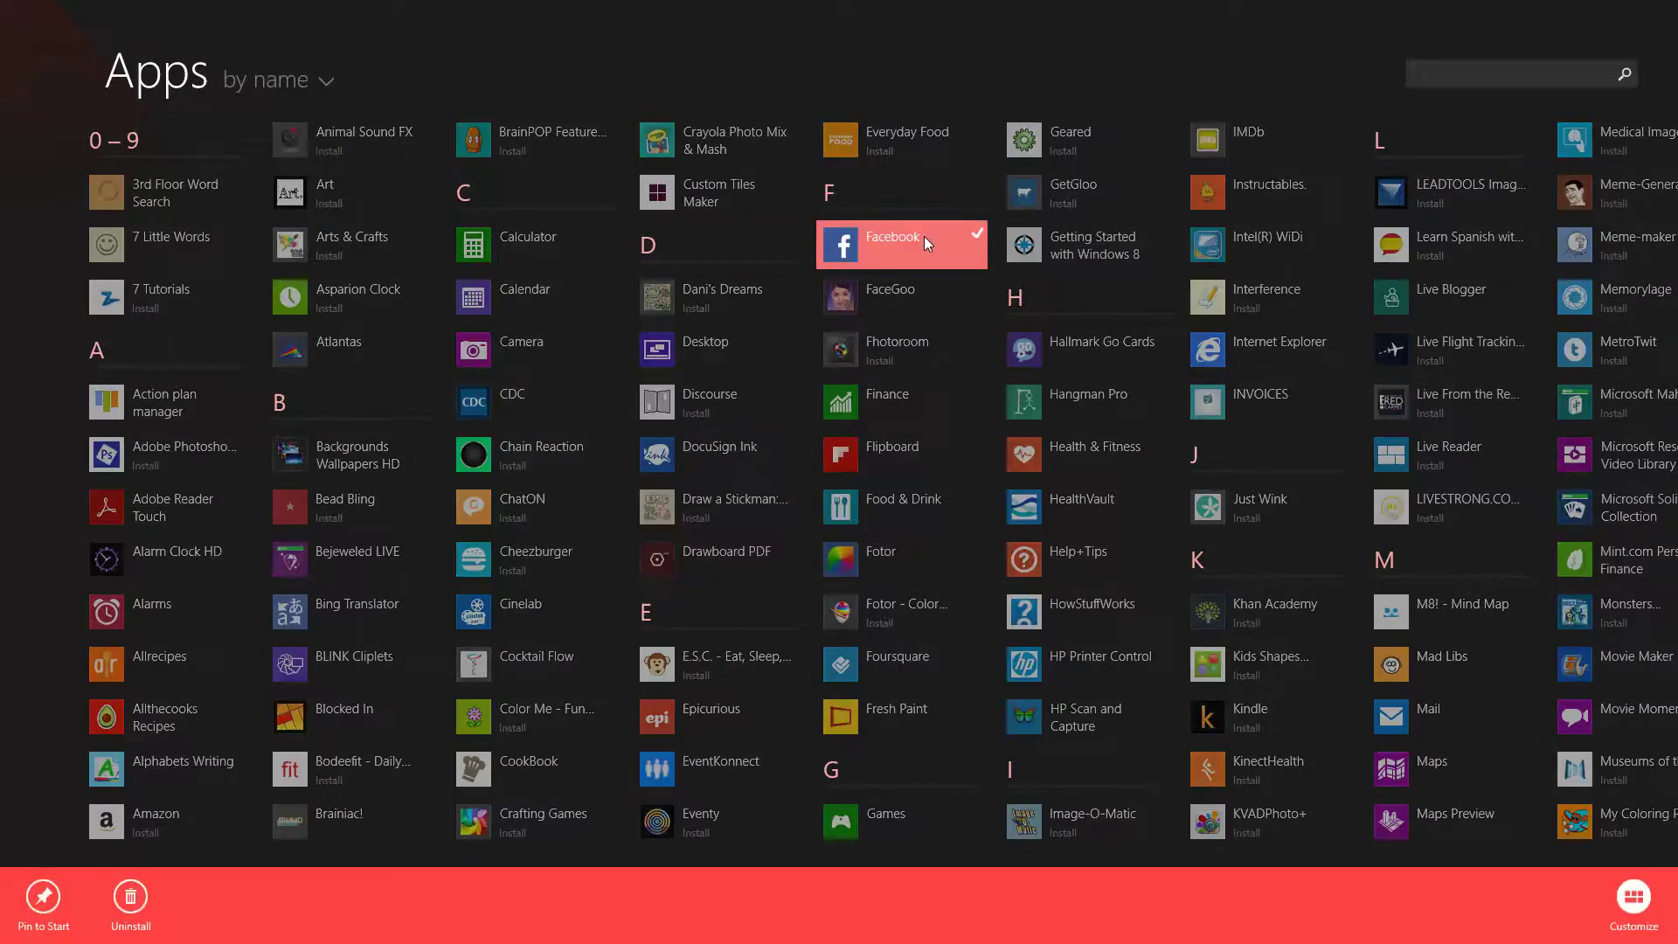
left_click(44, 897)
key("super")
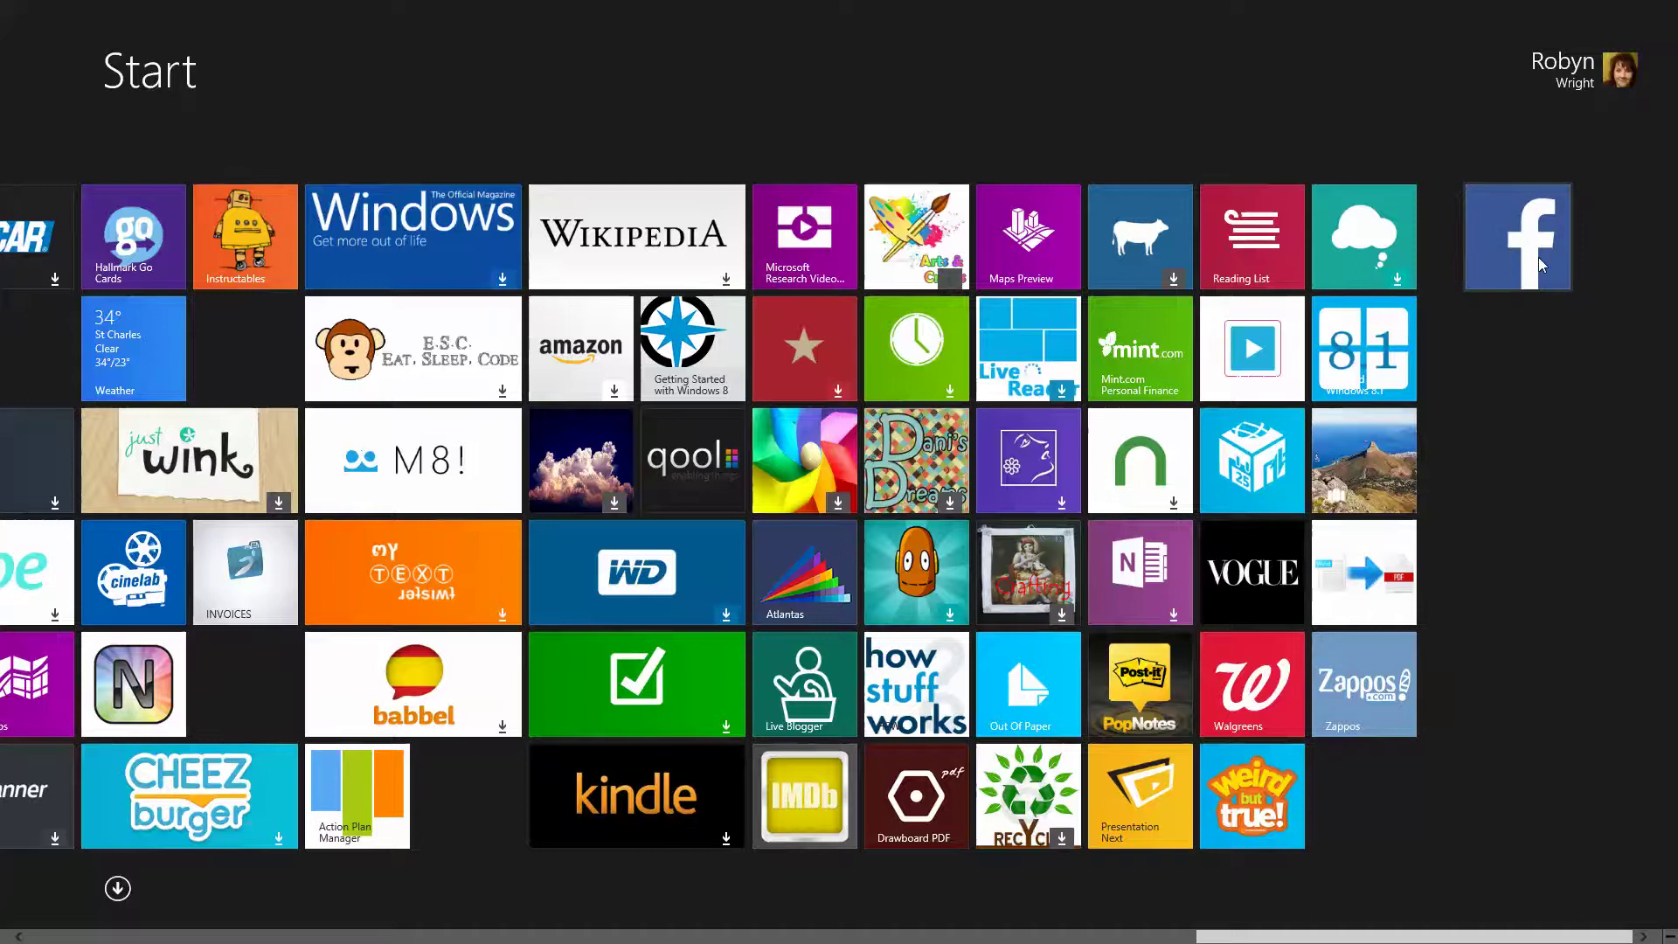
Step: Drag Facebook ahead of Twitter in Social Media, then zoom out with Ctrl+minus
left_click_drag(1538, 250, 171, 273)
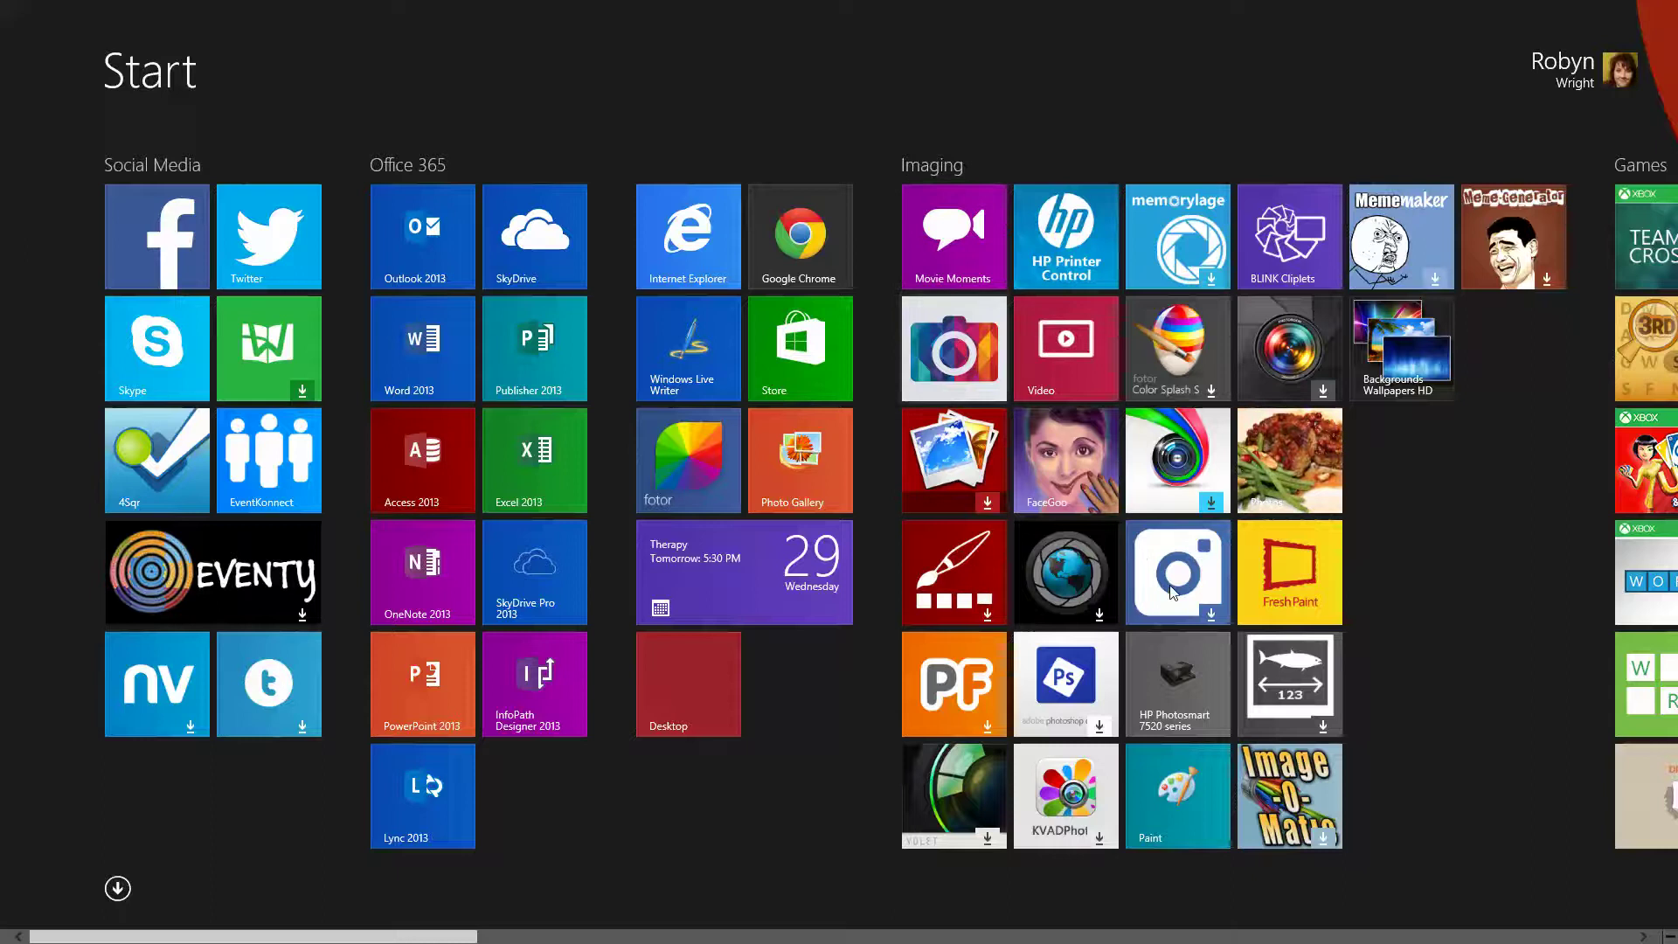
key("ctrl+minus")
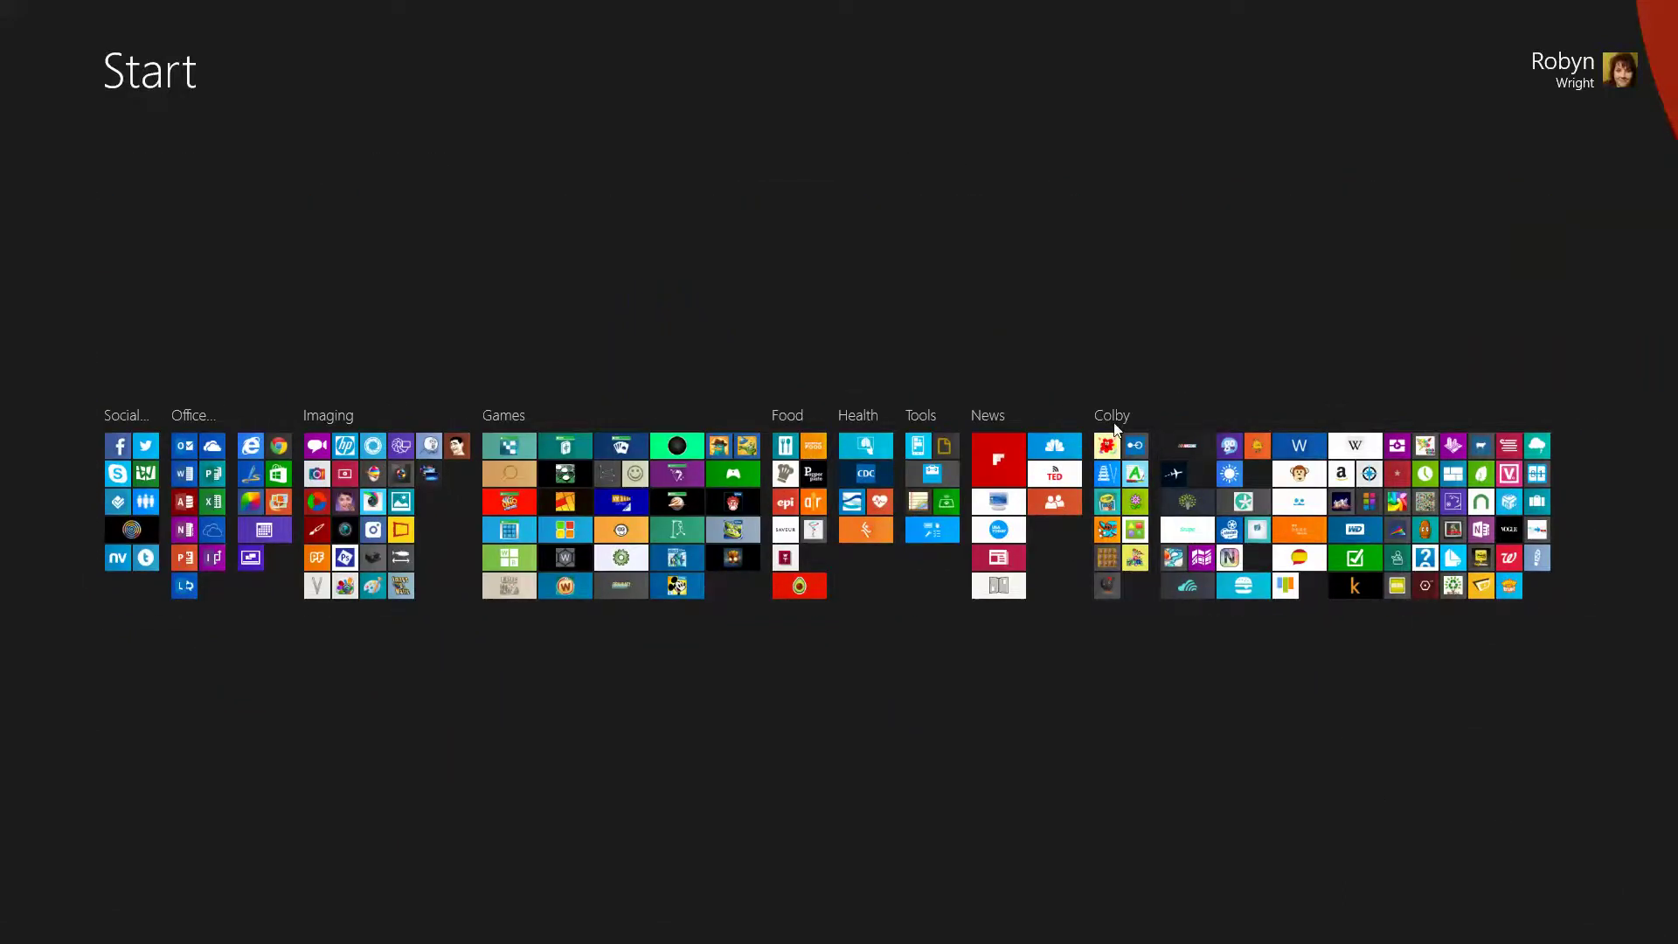
Step: In the zoomed-out view, put the Colby group last, restore full-size tiles, and show the alphabetical Apps list
left_click_drag(1114, 427, 1530, 427)
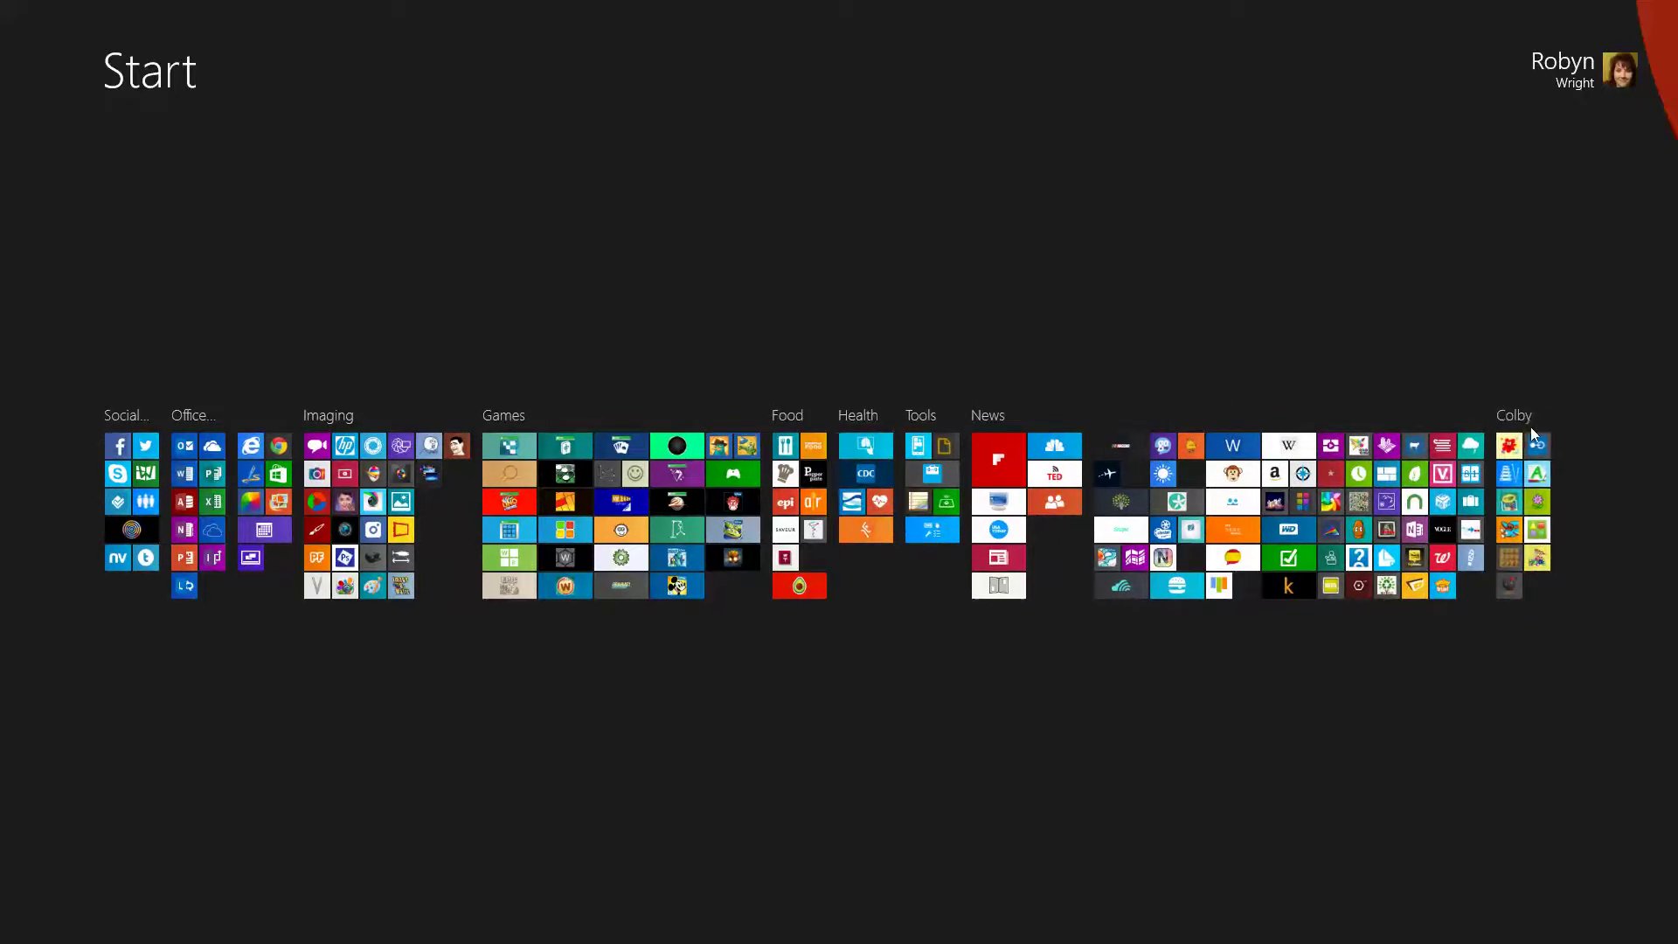
left_click(1591, 688)
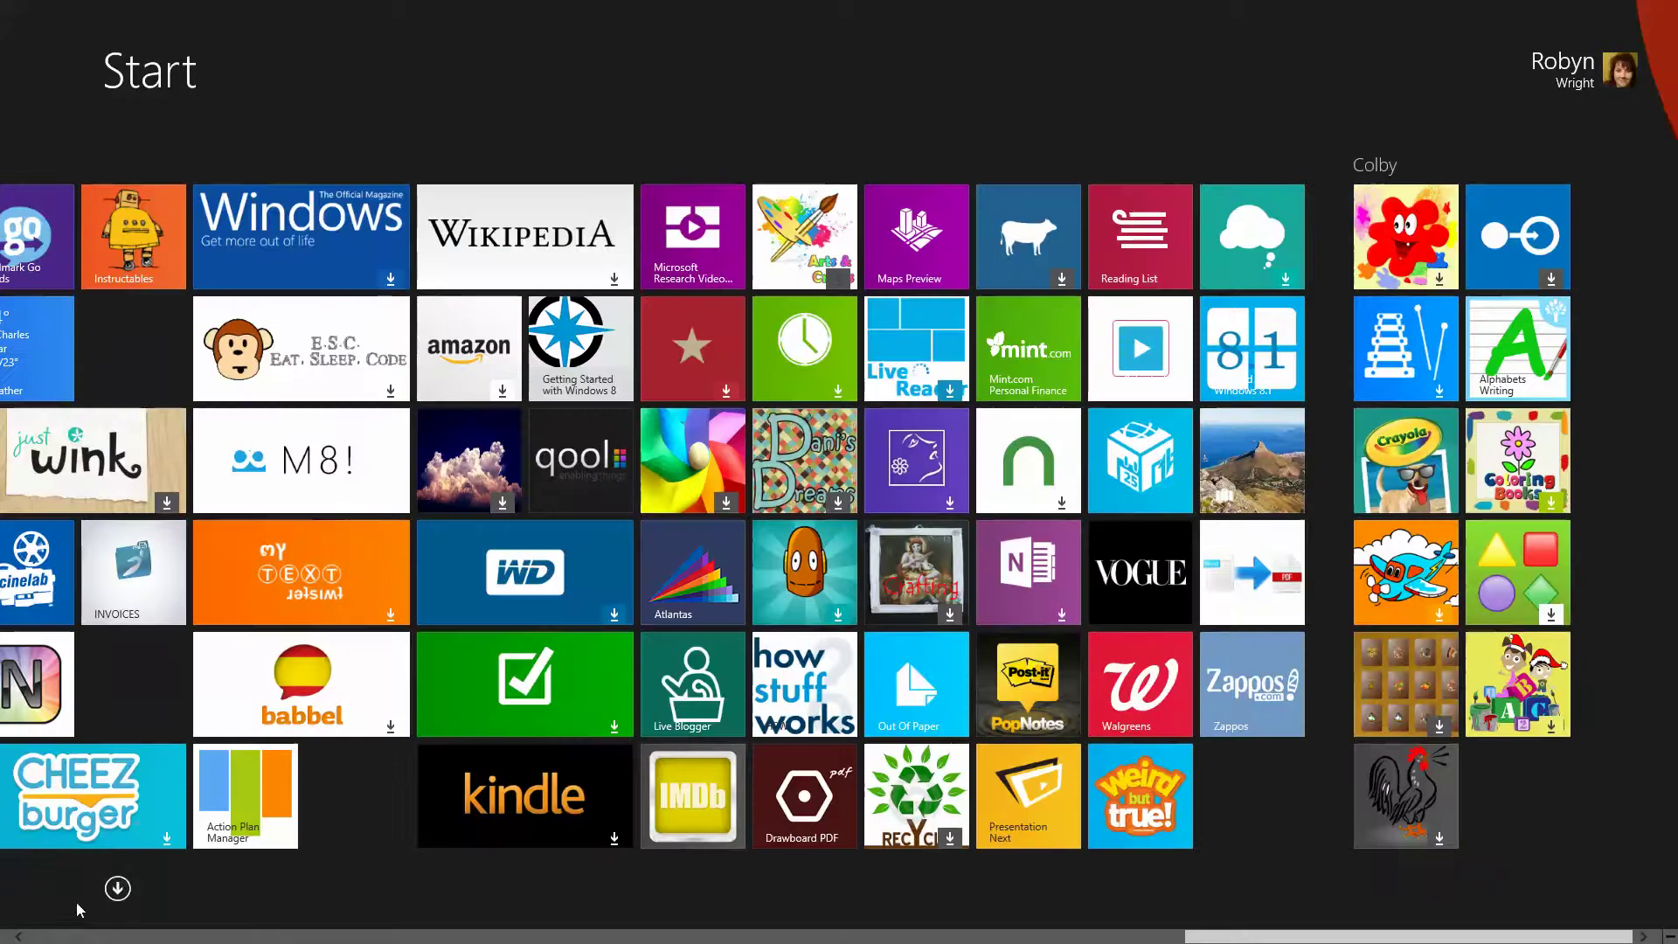
left_click(117, 889)
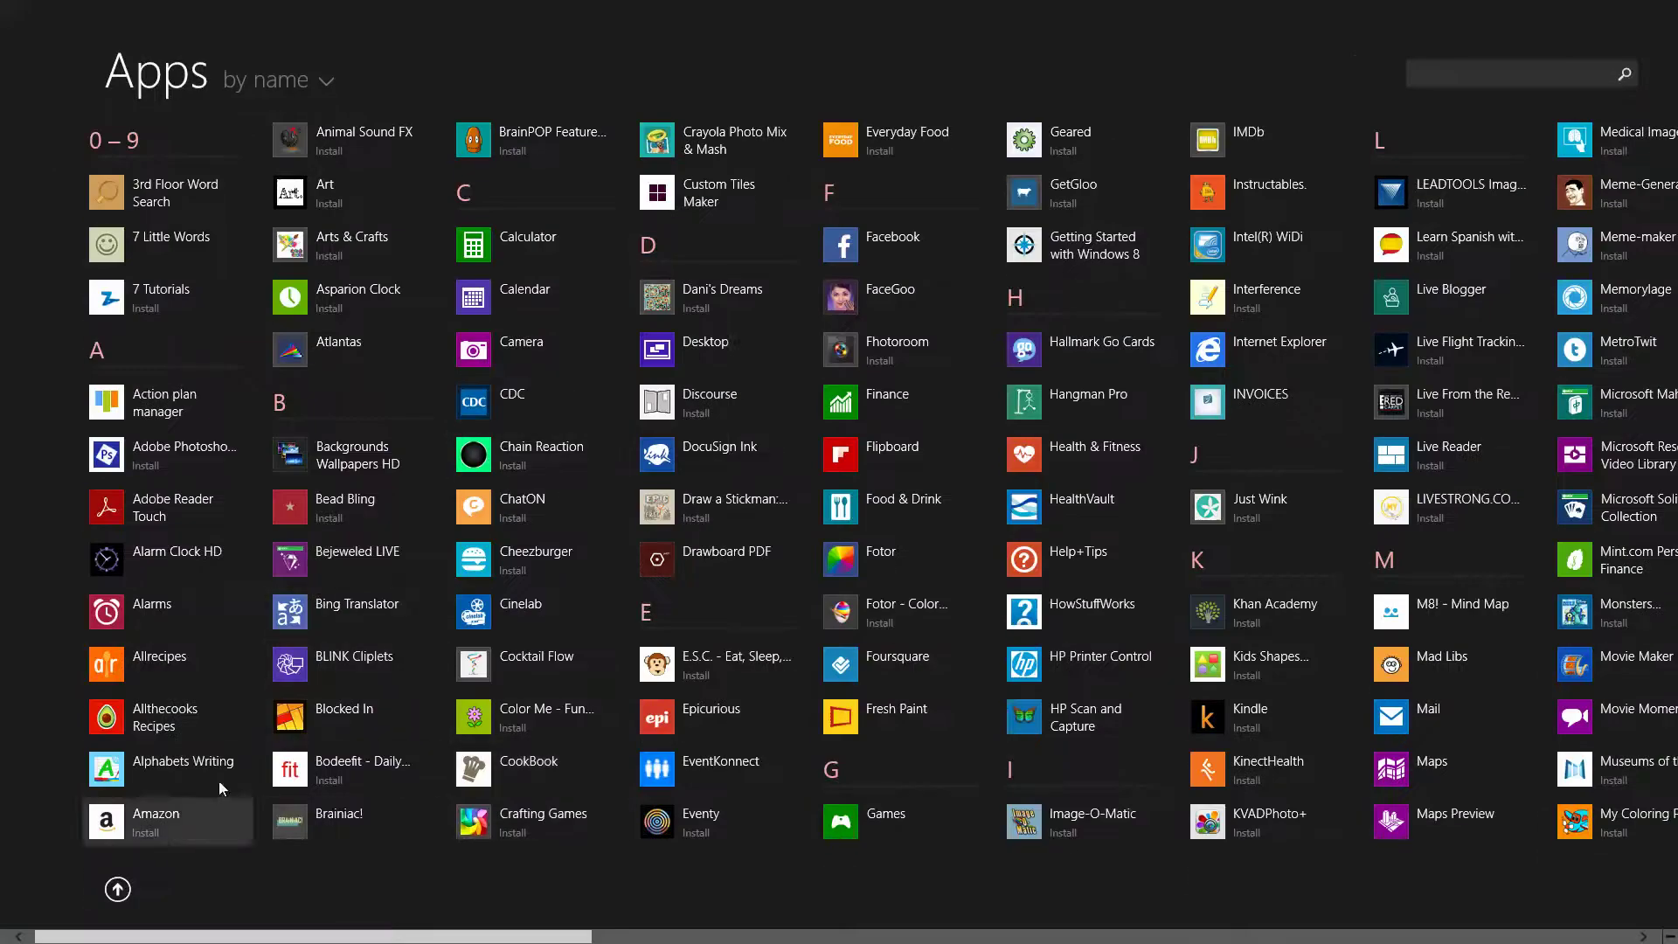
Step: Unpin Alphabets Writing's existing tile, then pin Alphabets Writing to Start again
right_click(203, 763)
left_click(42, 897)
right_click(115, 767)
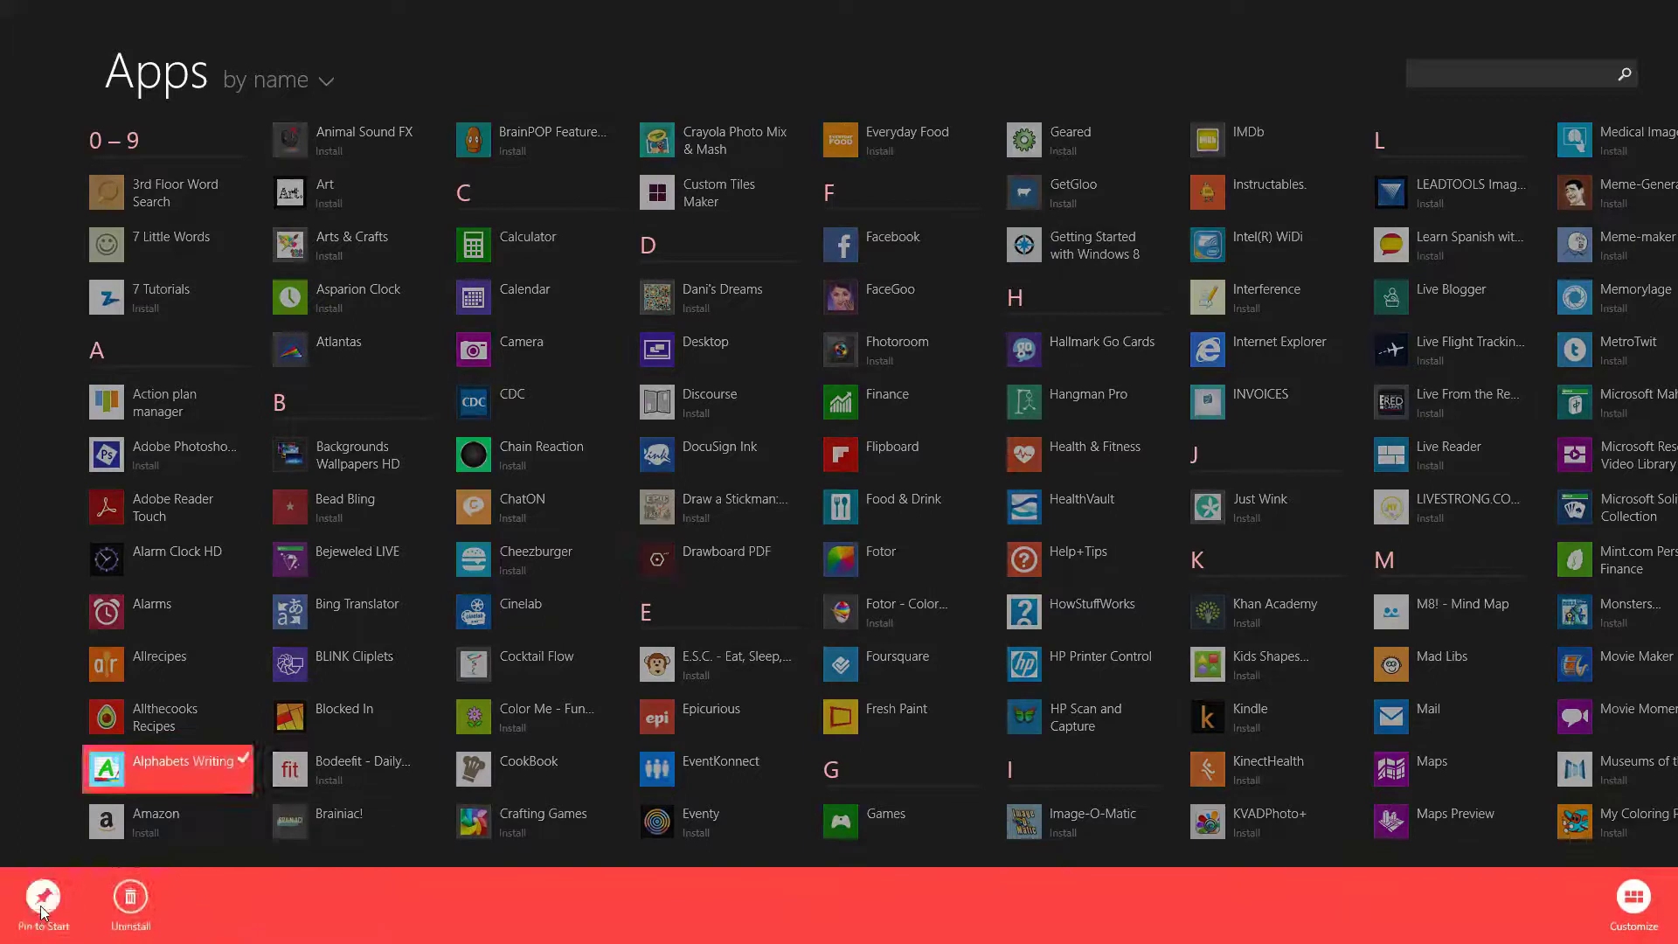
left_click(44, 901)
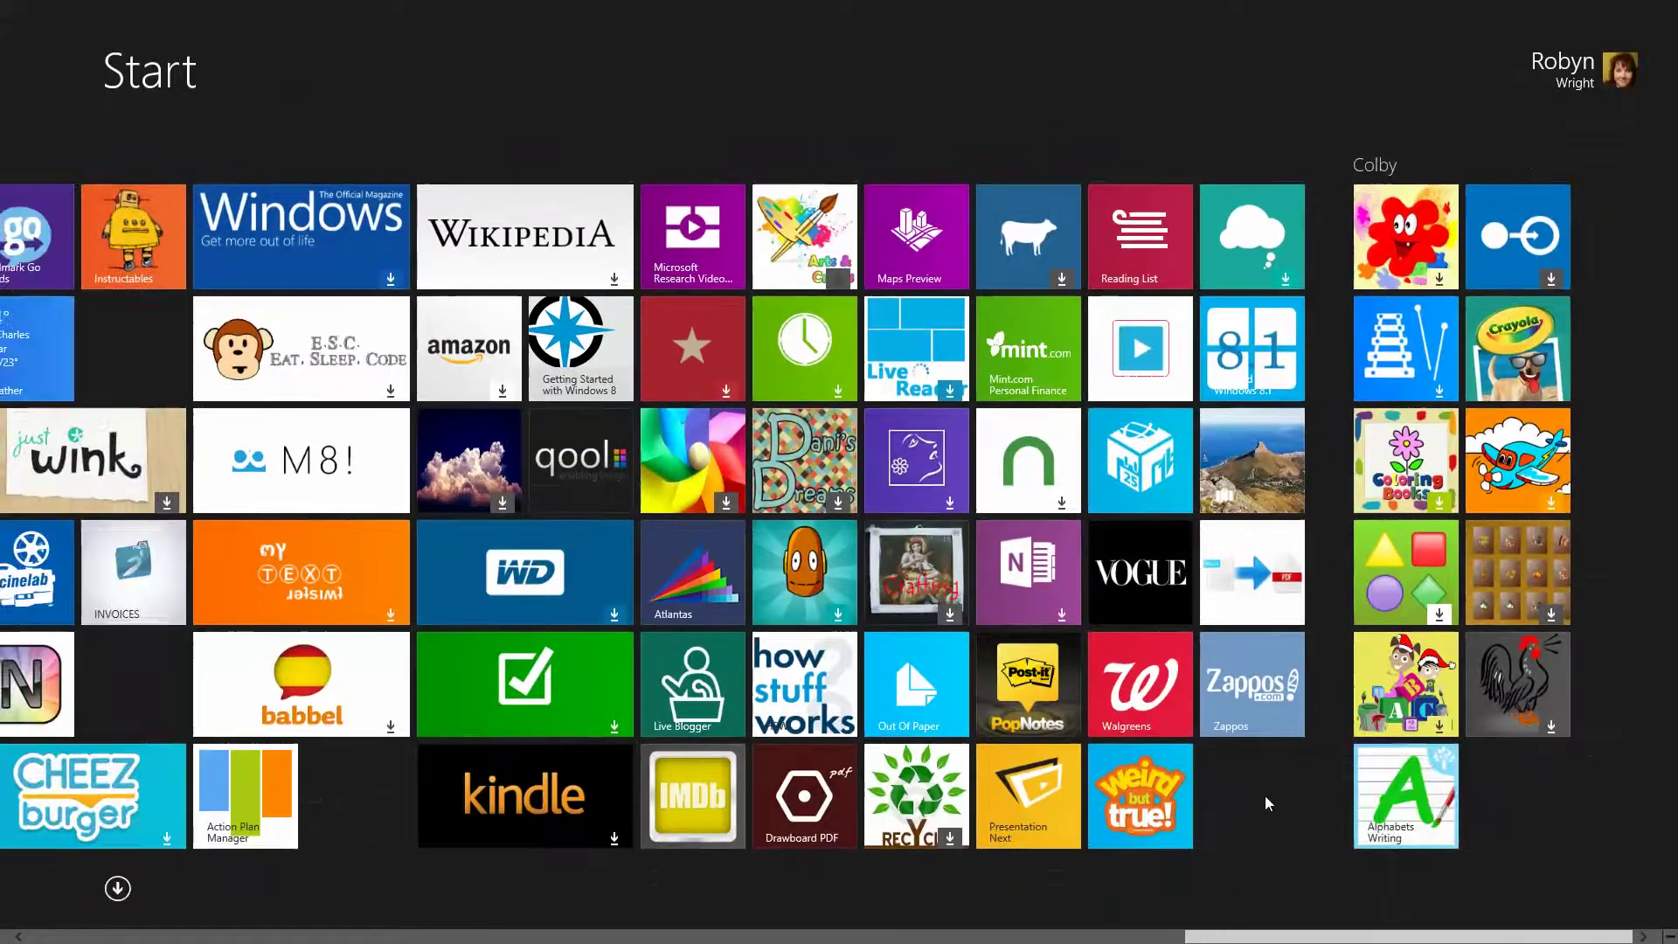
Step: Reorder the groups so Colby sits between Health and Tools and Food comes last, with full-size tiles restored
left_click(1670, 937)
mouse_move(1529, 456)
left_mouse_down()
mouse_move(1425, 400)
mouse_move(931, 432)
left_mouse_up()
mouse_move(797, 477)
left_mouse_down()
mouse_move(1169, 386)
mouse_move(1572, 483)
mouse_move(1566, 528)
left_mouse_up()
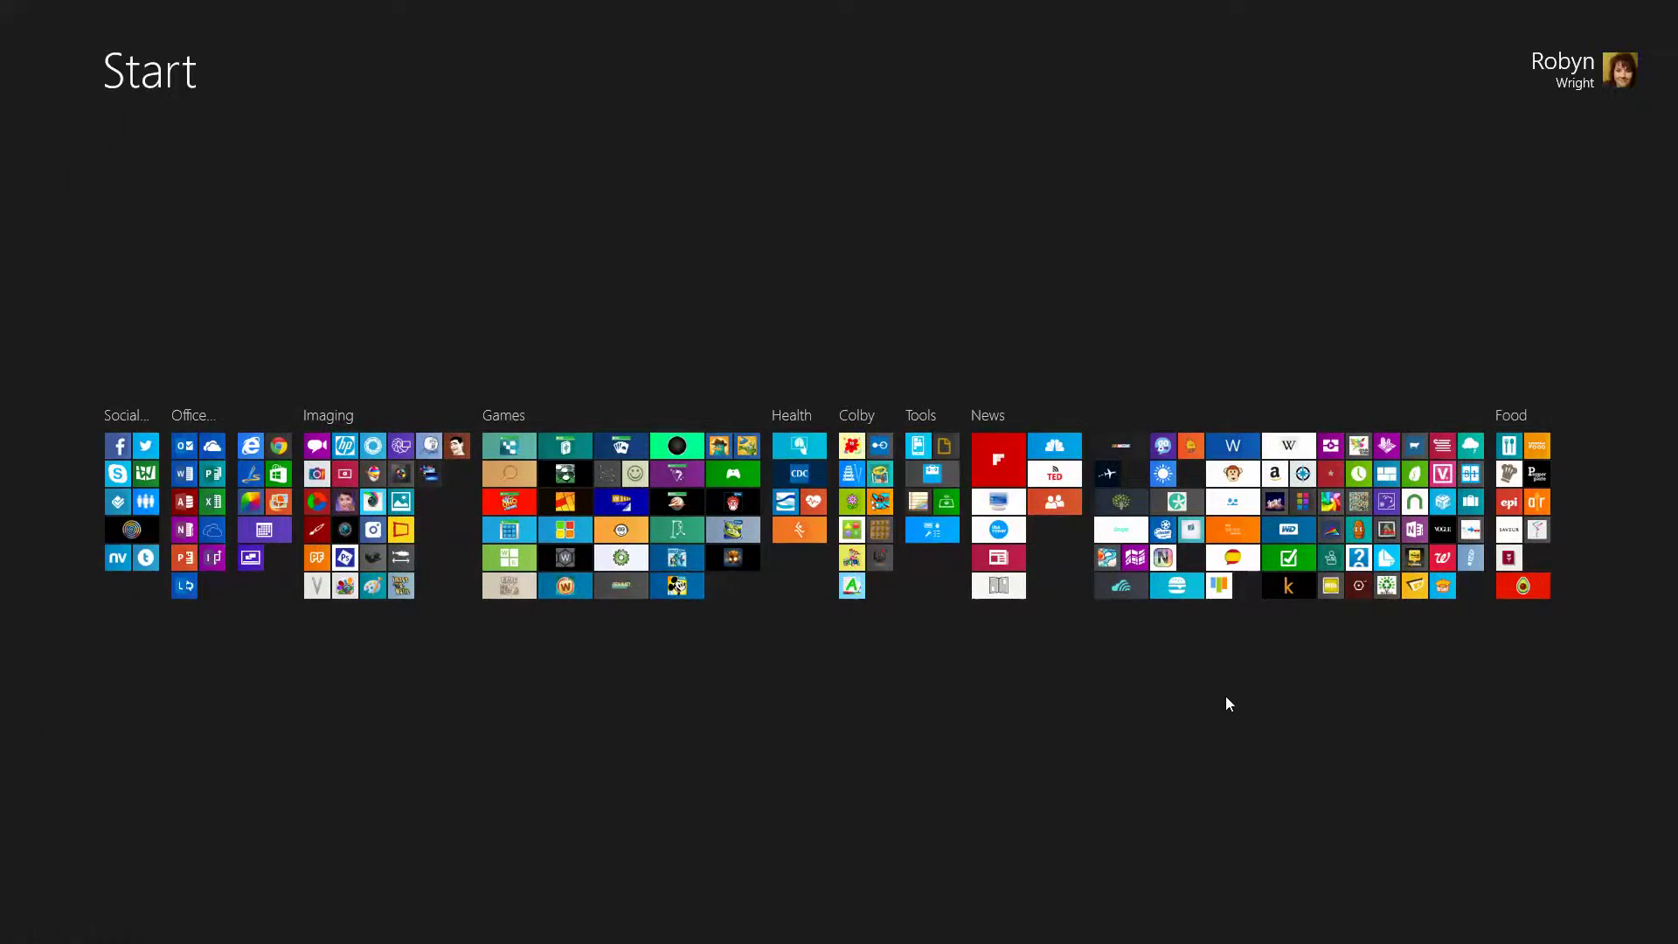
left_click(1004, 749)
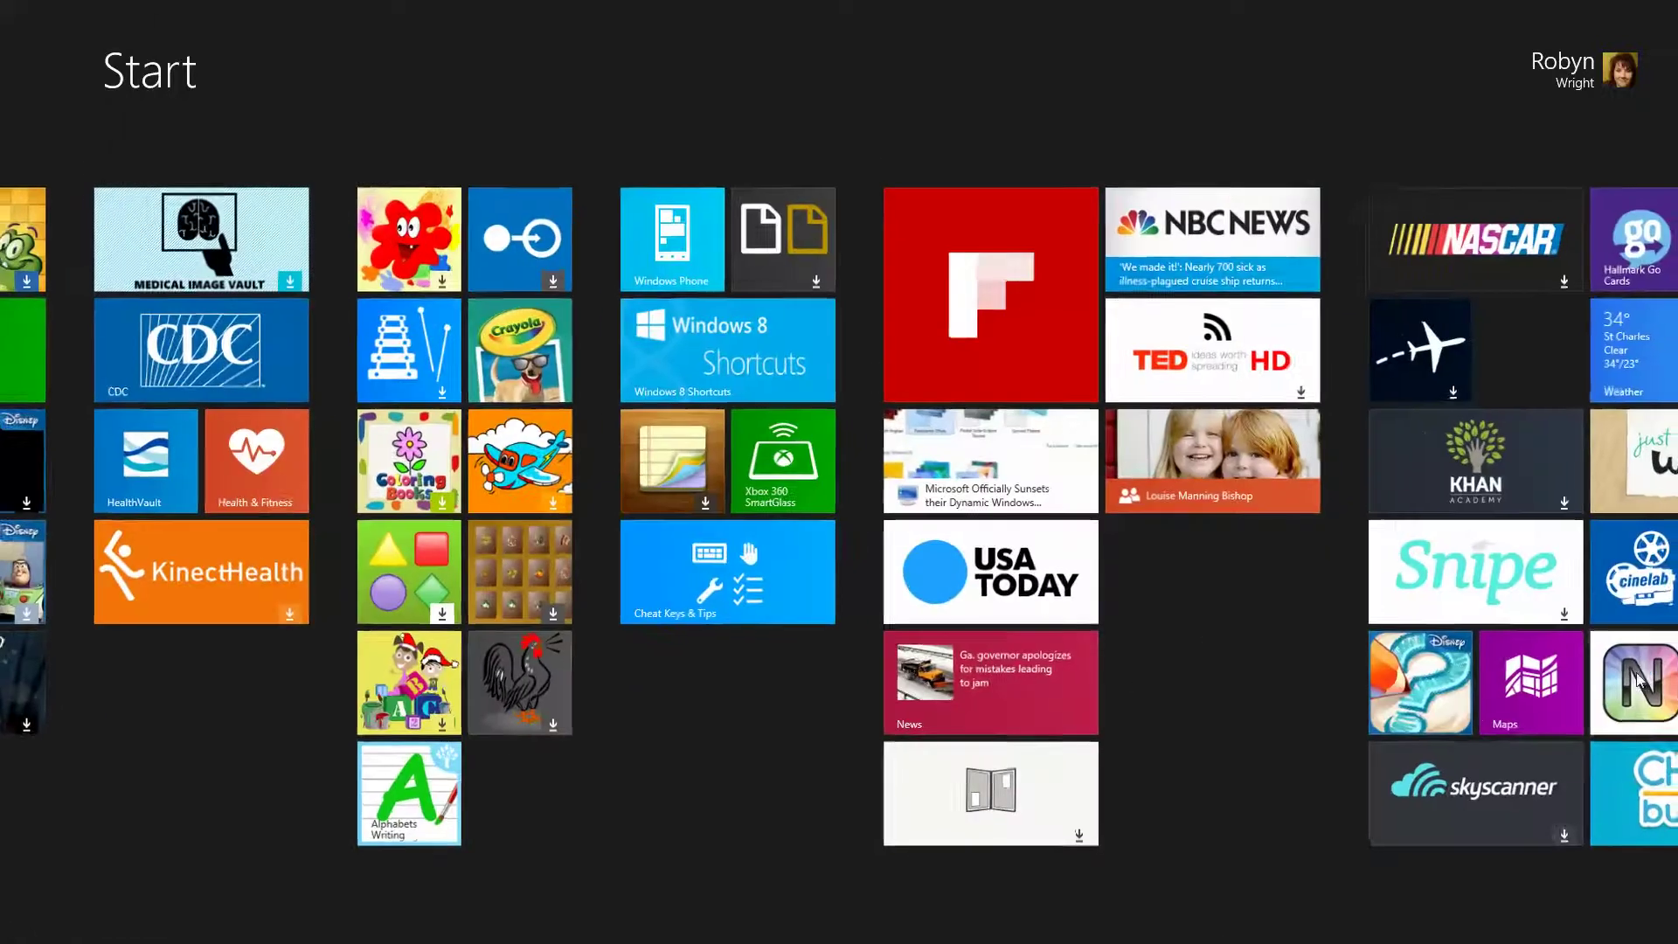
scroll(1065, 737, "up", 15)
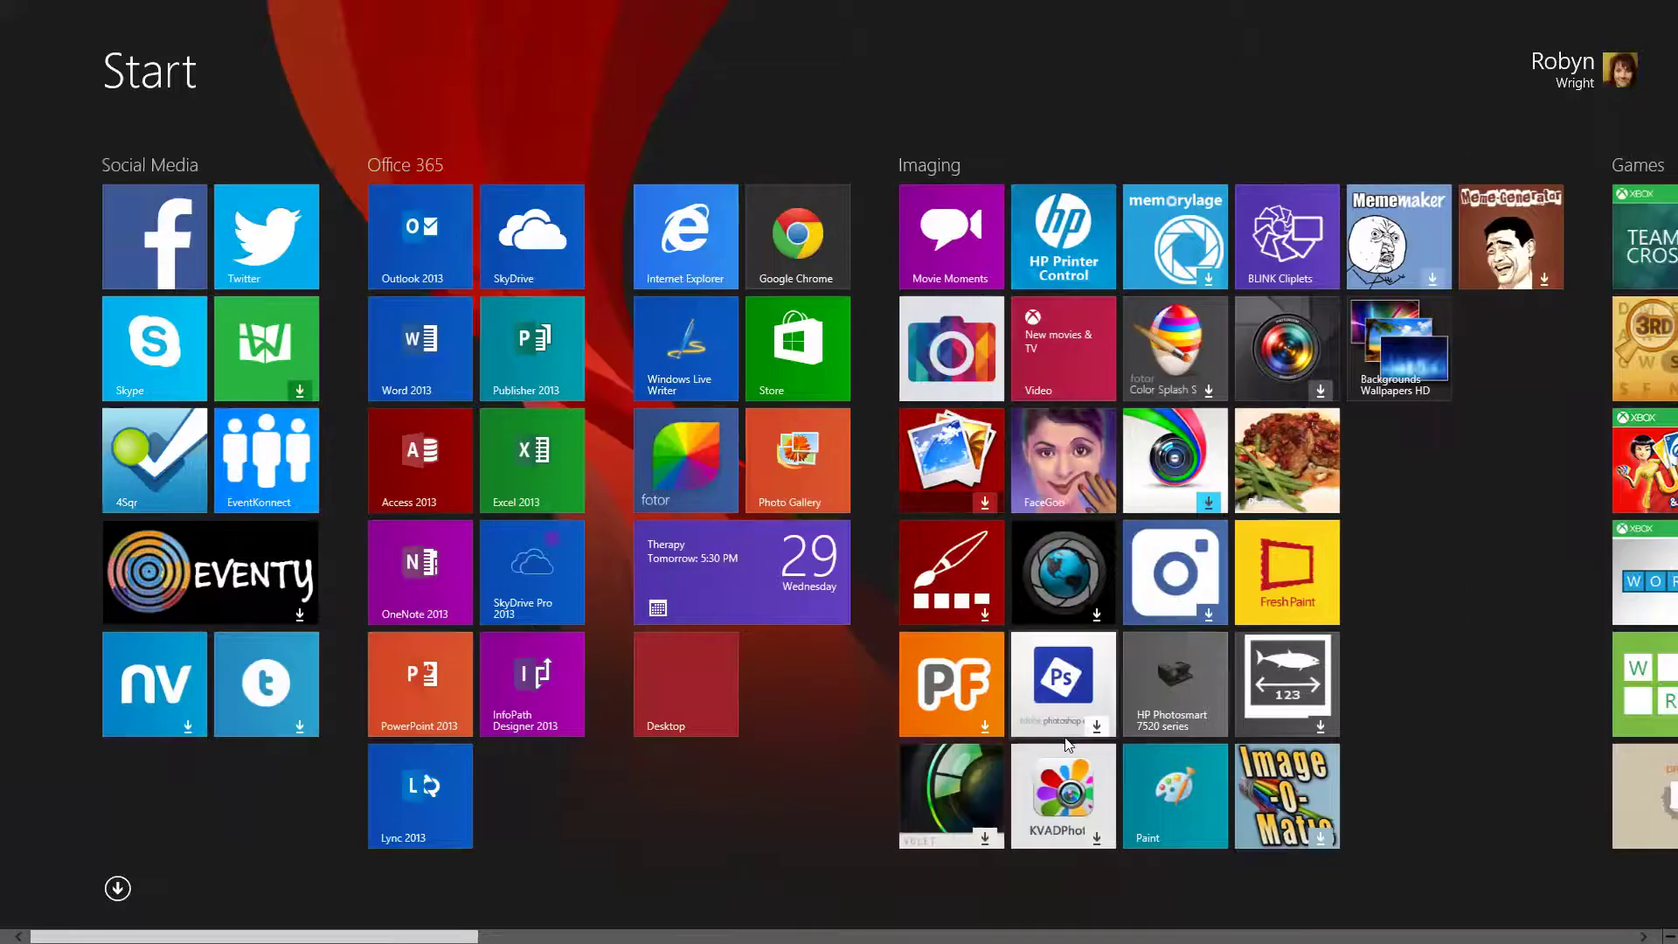